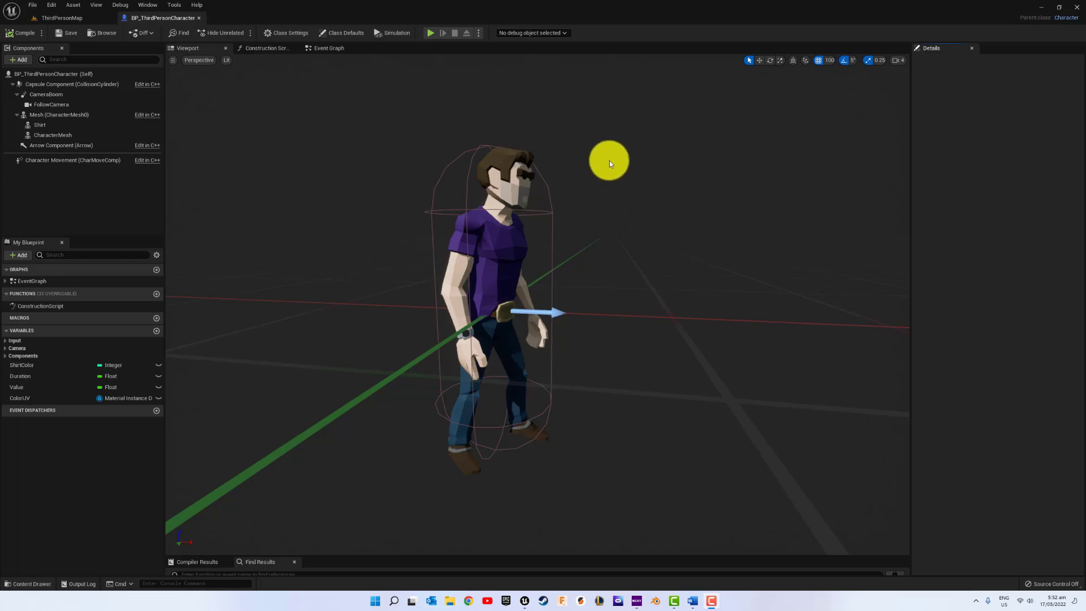
# - Start play with Alt+P, run around with W and S, and click to change the shirt colour
pyautogui.hotkey('alt', 'p')
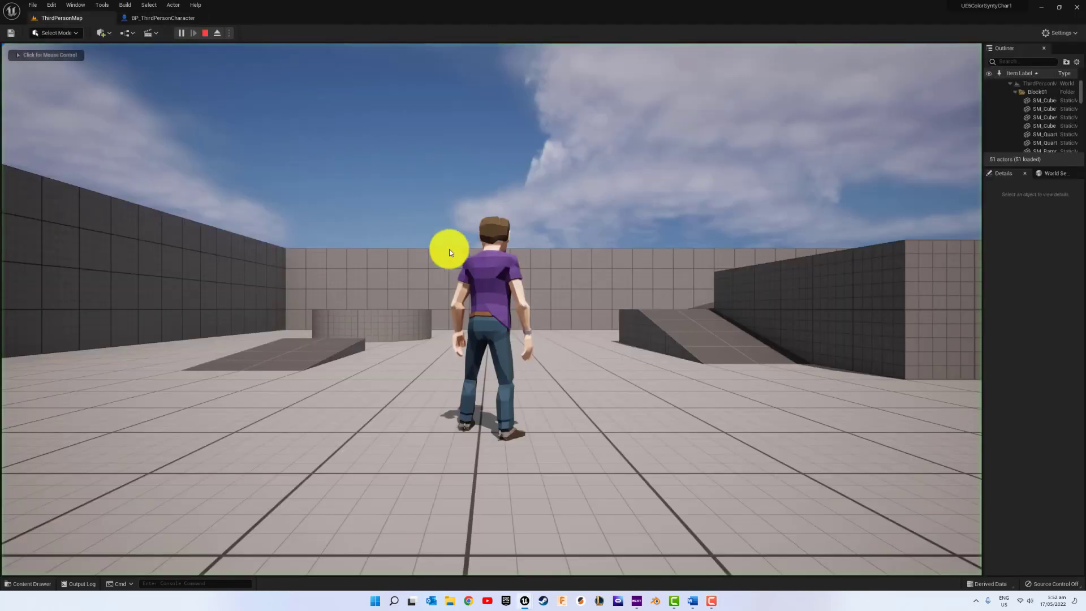
pyautogui.press('w')
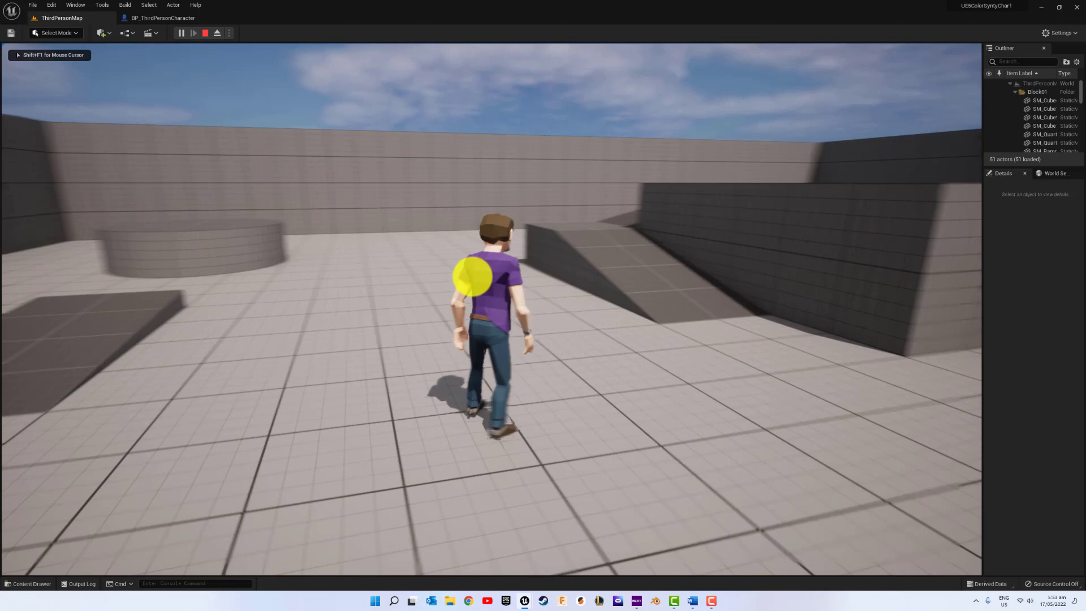
pyautogui.press('s')
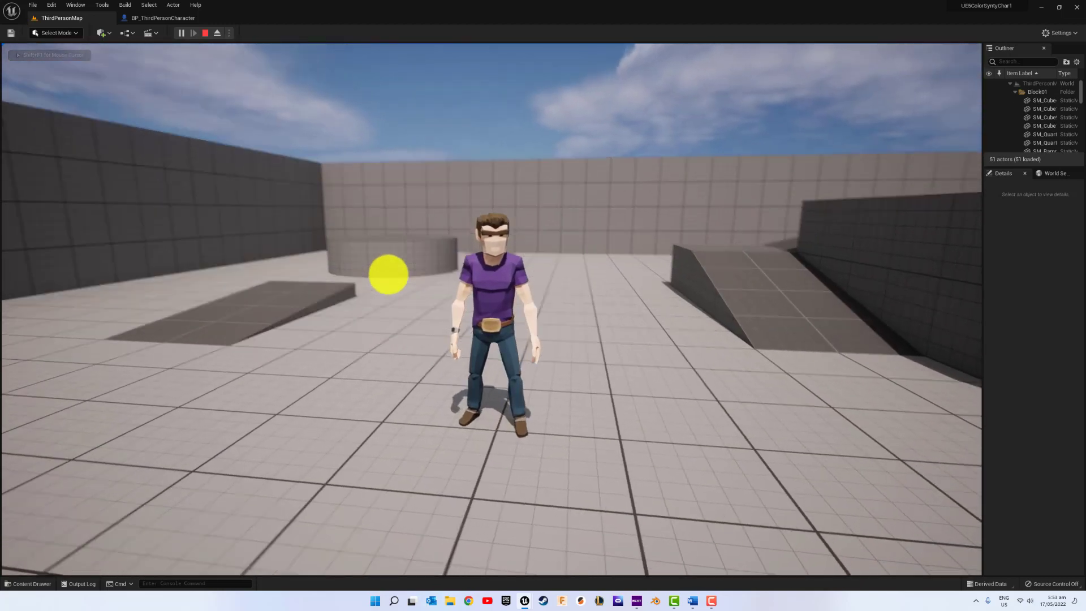
pyautogui.click(391, 273)
pyautogui.click(417, 277)
pyautogui.click(417, 273)
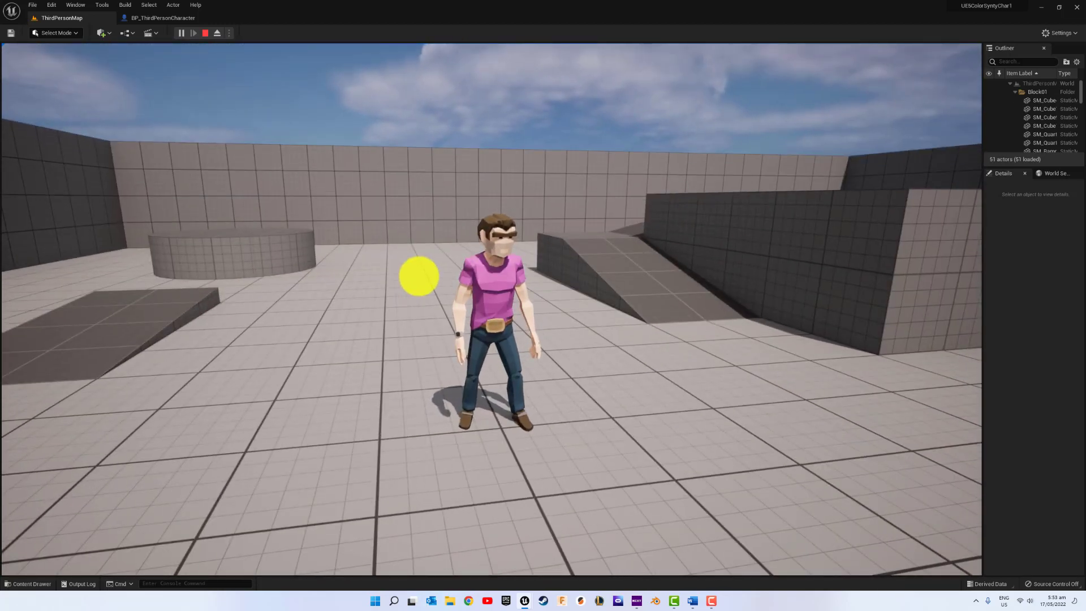
pyautogui.click(460, 274)
pyautogui.click(403, 269)
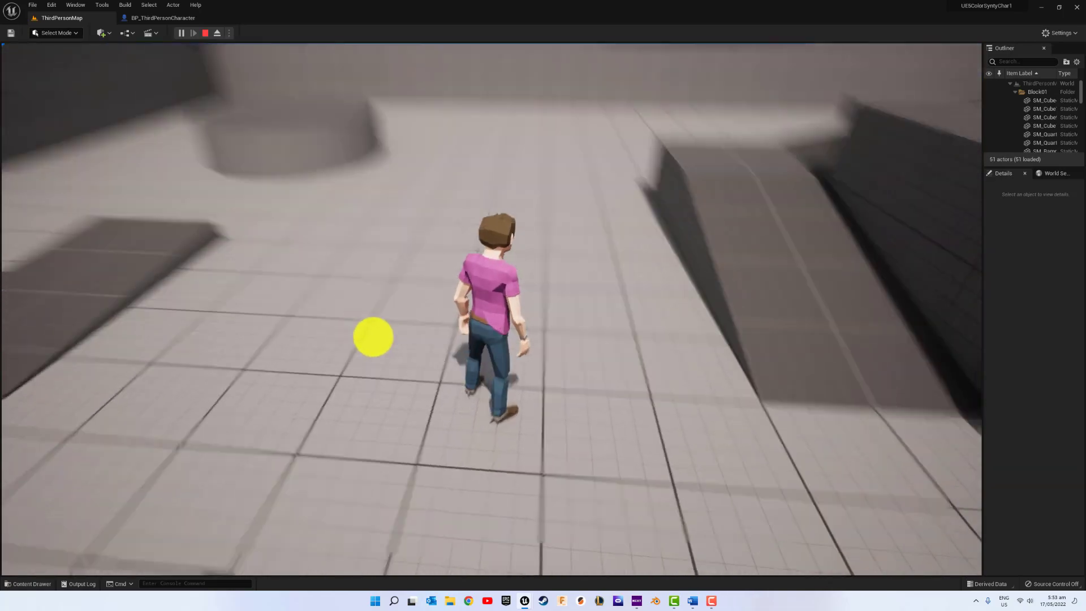
pyautogui.click(915, 293)
pyautogui.click(981, 286)
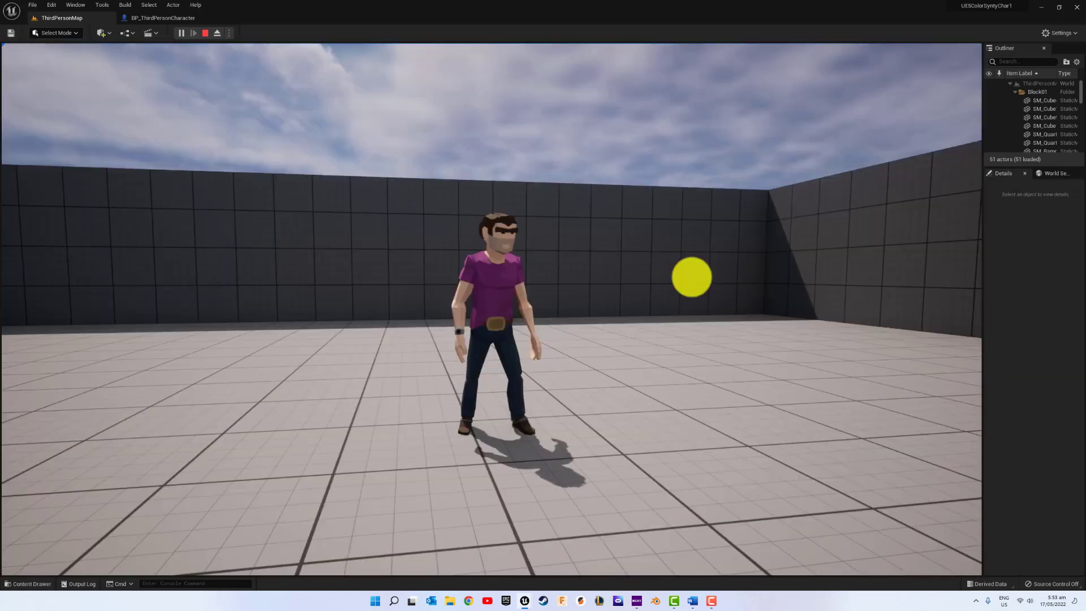
# - Keep cycling the shirt between purple and pink, then stop play and show the ColorSyntyChar assets
pyautogui.click(491, 309)
pyautogui.click(492, 309)
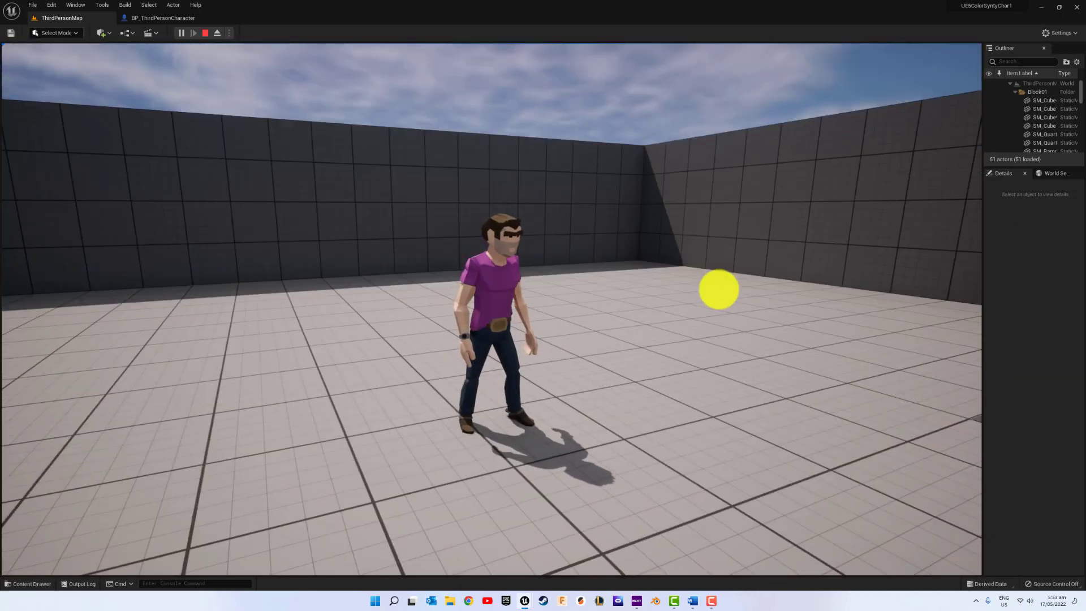
pyautogui.click(492, 309)
pyautogui.click(492, 309)
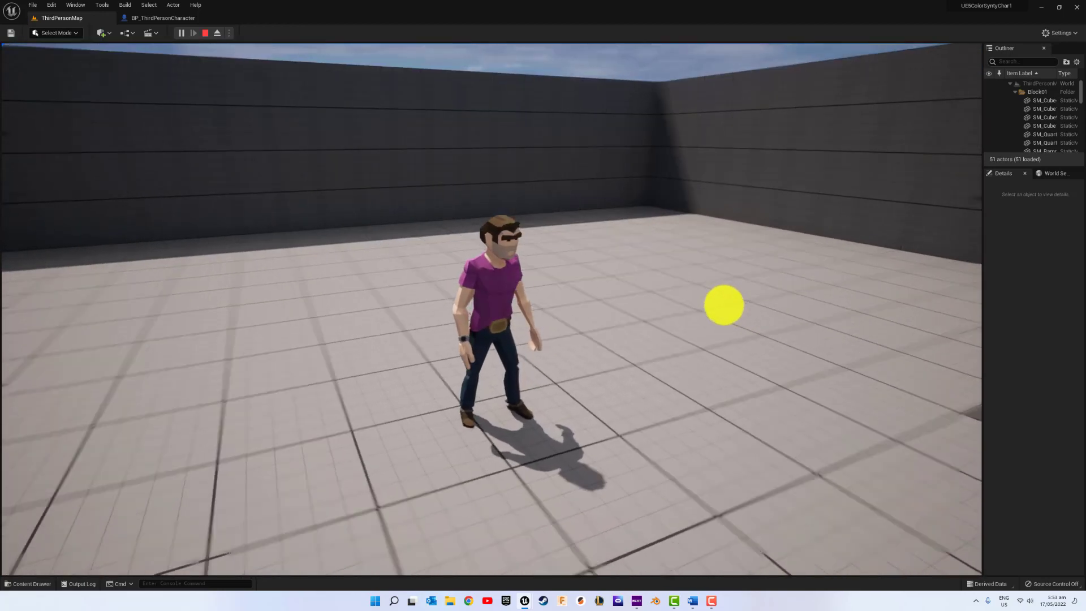
pyautogui.click(492, 309)
pyautogui.click(491, 309)
pyautogui.click(492, 309)
pyautogui.click(492, 309)
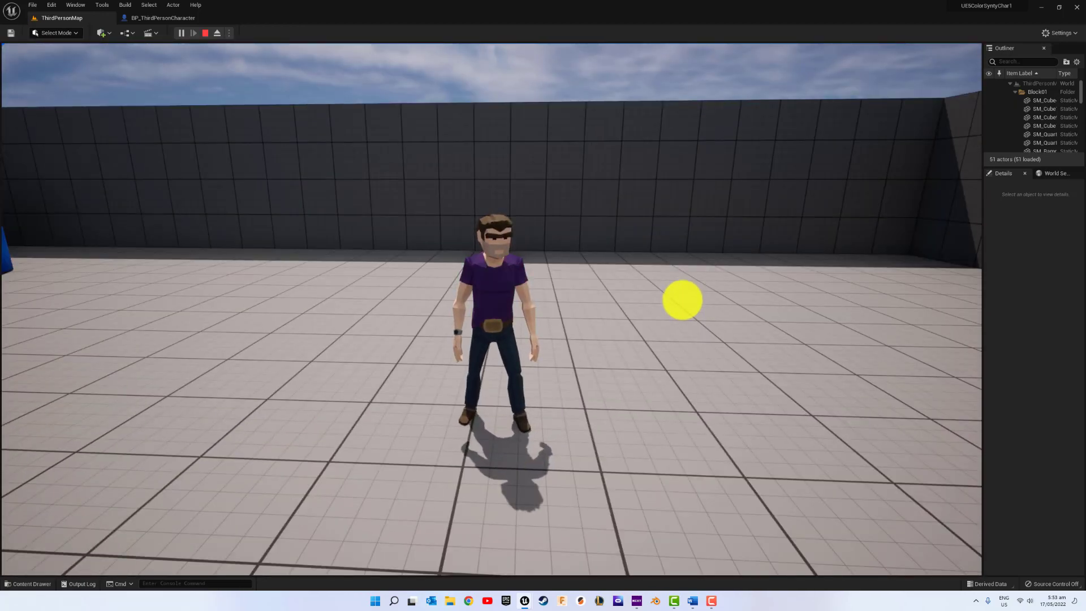
pyautogui.click(492, 309)
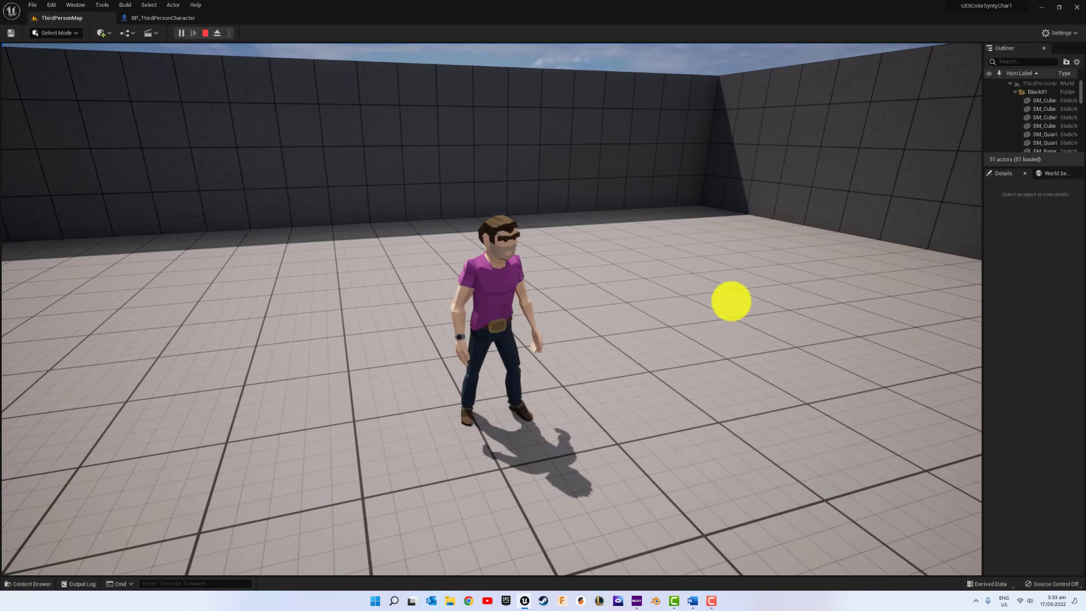
pyautogui.press('Escape')
pyautogui.click(23, 583)
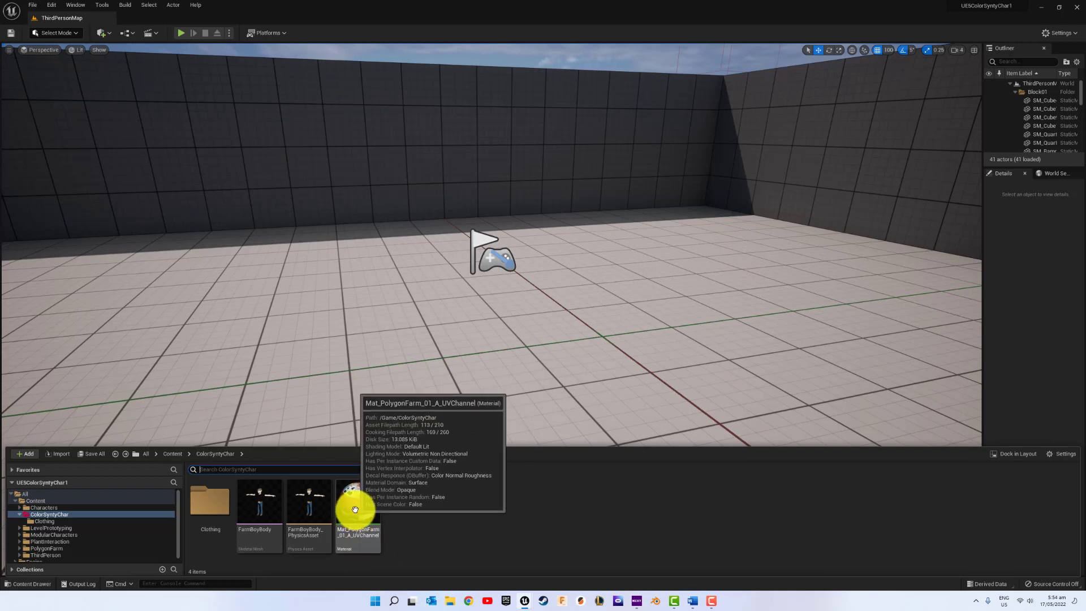
# - Open the FarmBoyBody skeletal mesh to check its Mat_PolygonFarm_01_A_UVSelector material slot
pyautogui.doubleClick(260, 511)
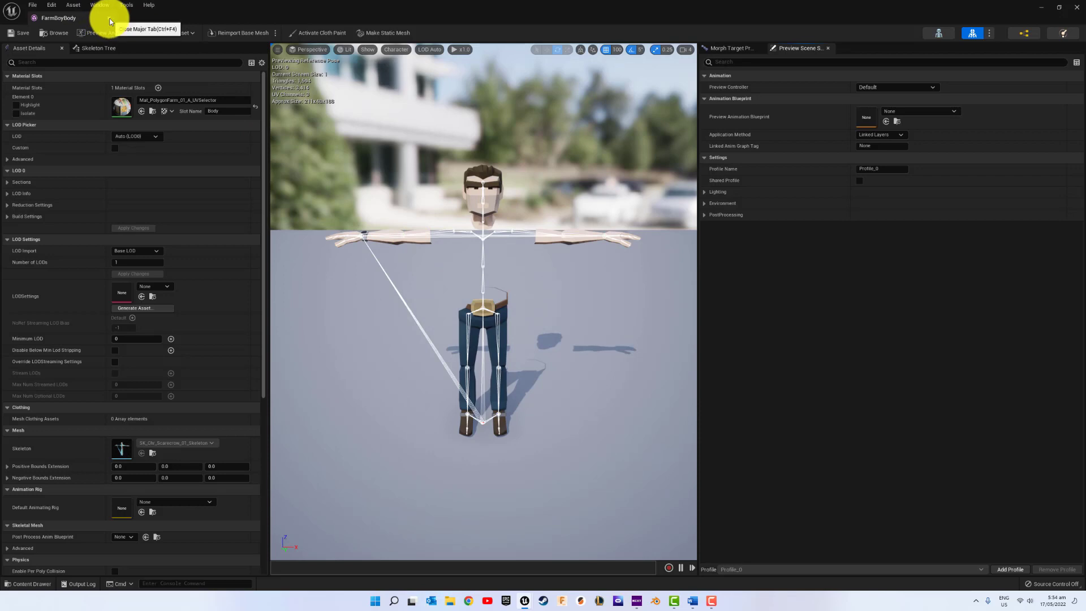
# - Close the mesh editor and add a Material Function named UVChannelSelector to ColorSyntyChar
pyautogui.click(110, 21)
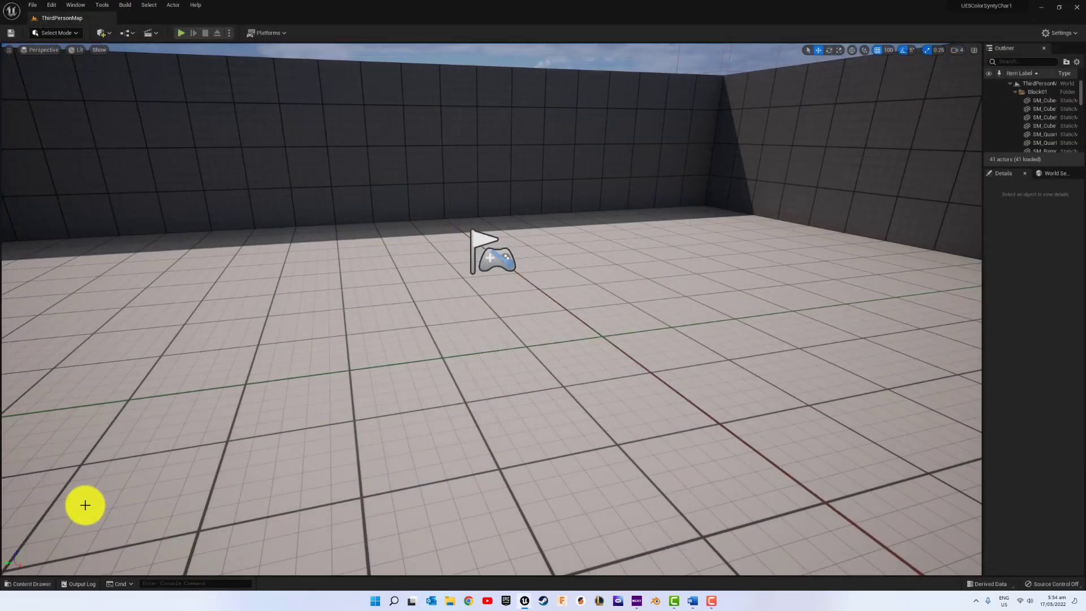
pyautogui.click(39, 585)
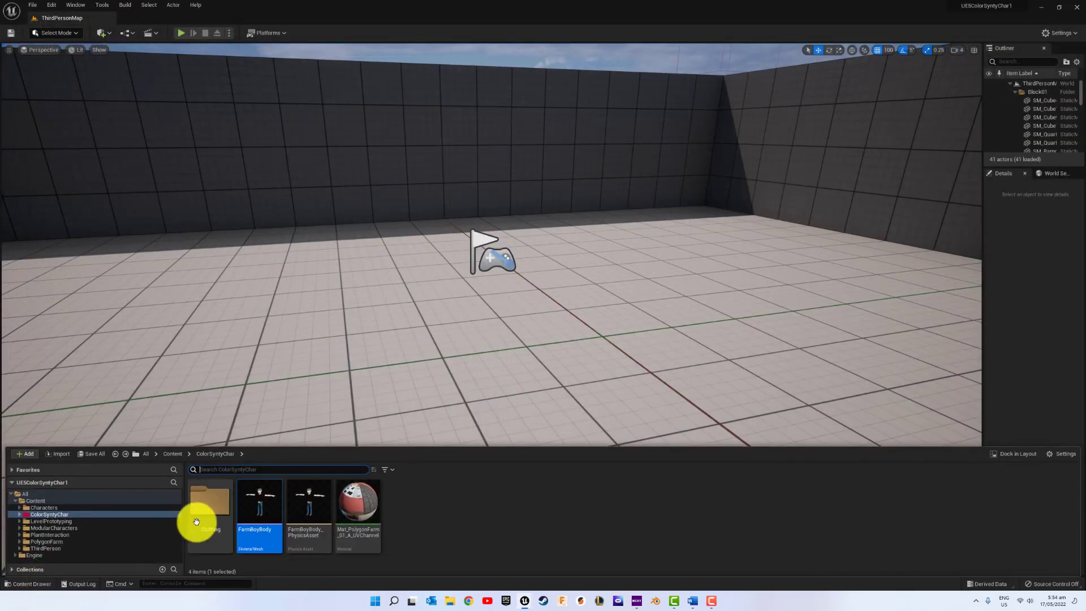
pyautogui.rightClick(416, 497)
pyautogui.moveTo(452, 471)
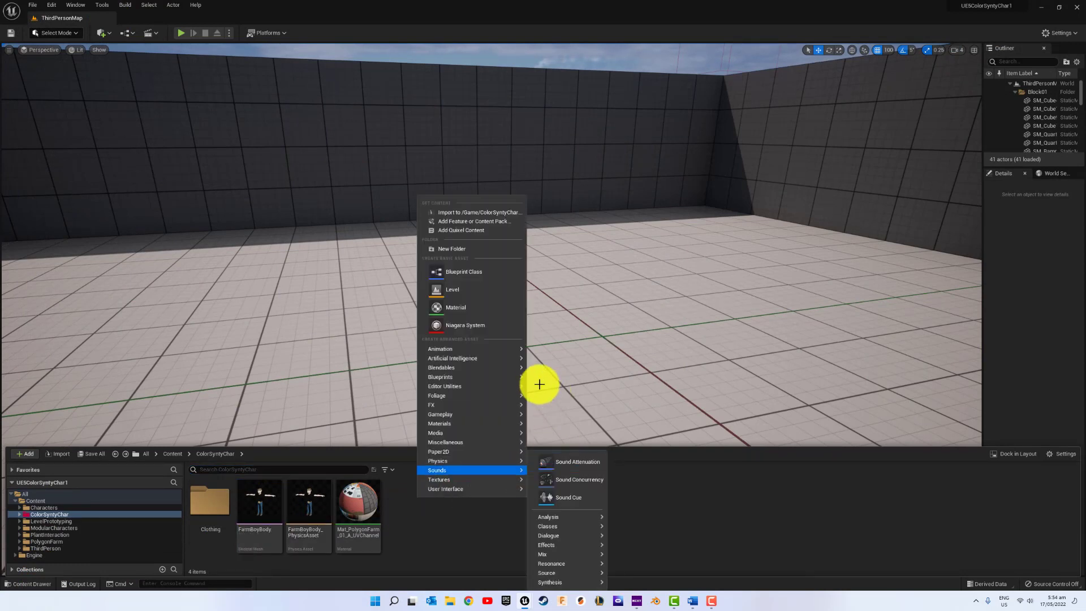
pyautogui.moveTo(524, 390)
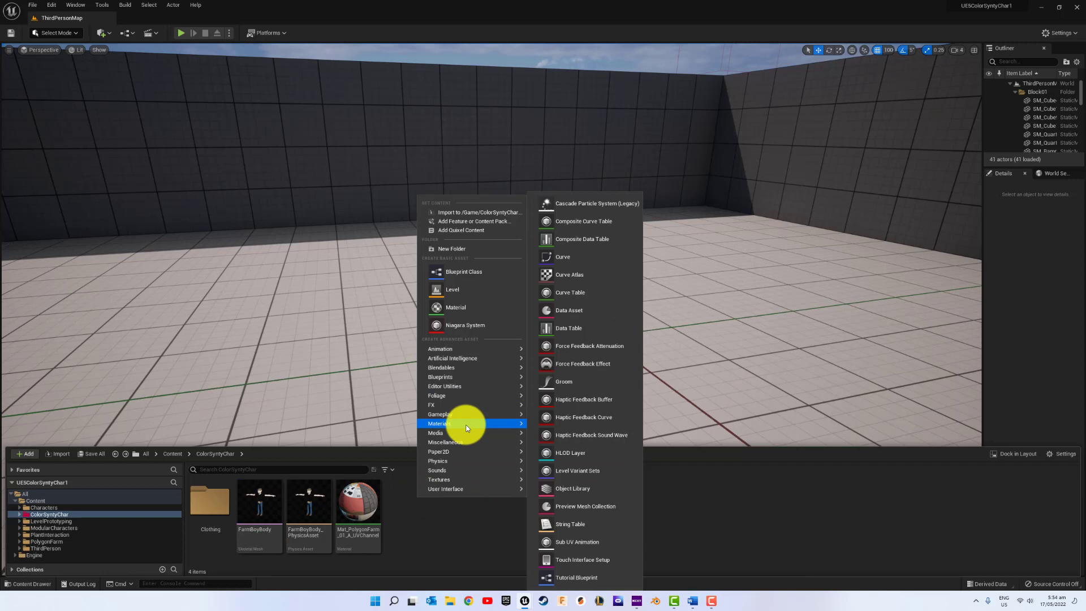
pyautogui.moveTo(463, 423)
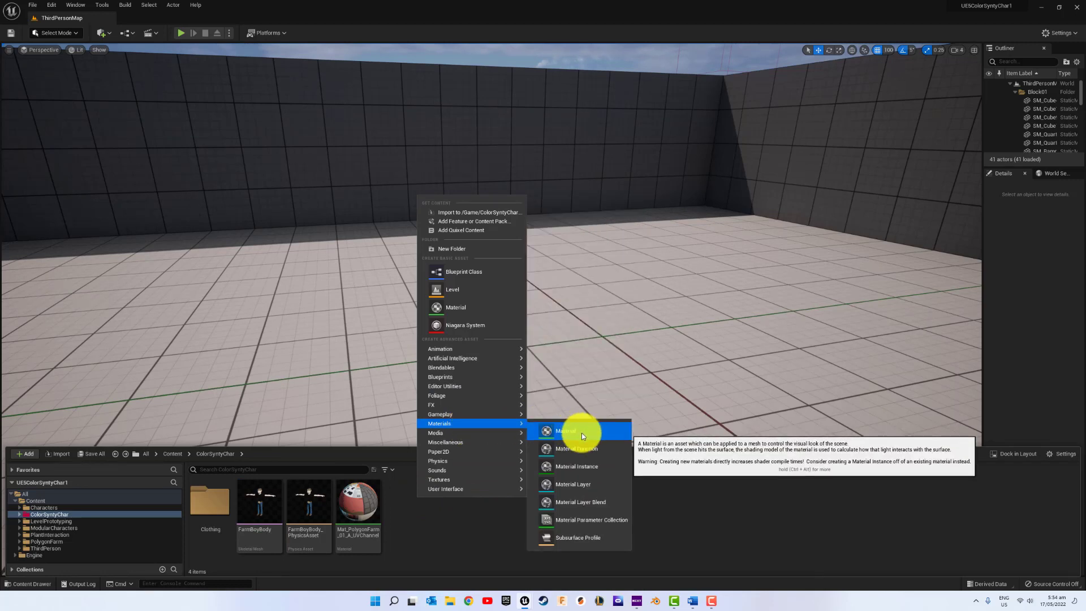
pyautogui.click(576, 448)
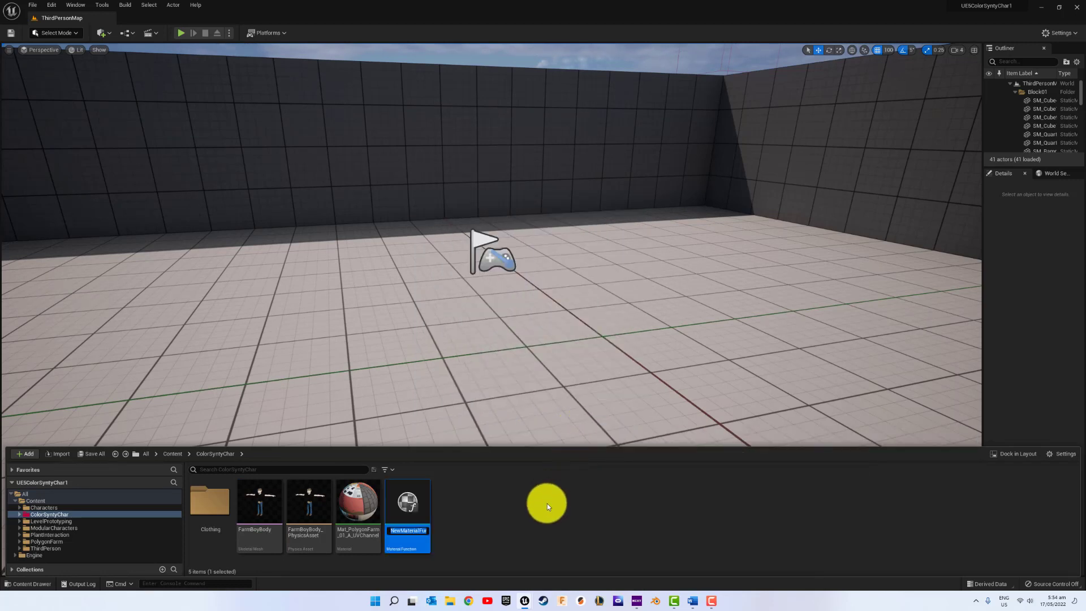
pyautogui.write('U')
pyautogui.write('VChannelSelecto')
pyautogui.write('r')
pyautogui.press('Return')
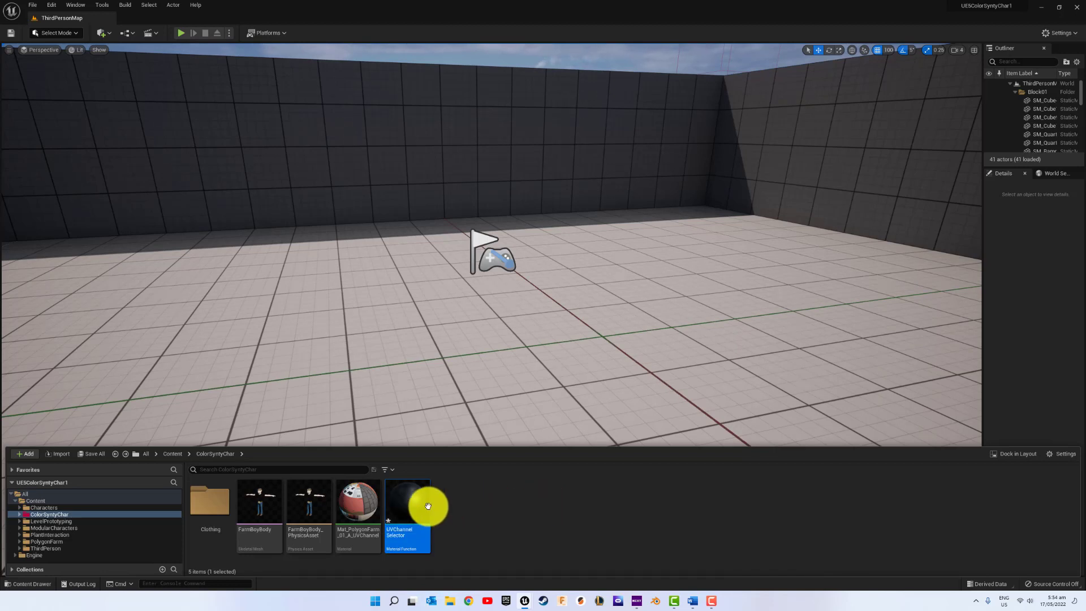
# - In UVChannelSelector, add a Vector 2 FunctionInput named In and delete the stray TexCoord node
pyautogui.doubleClick(428, 506)
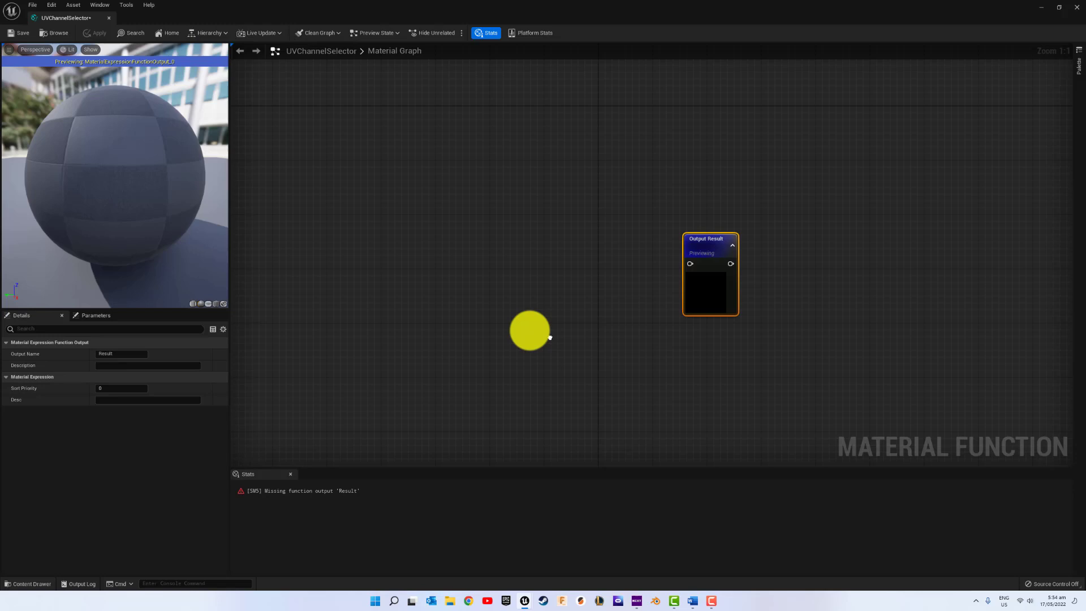
pyautogui.rightClick(379, 224)
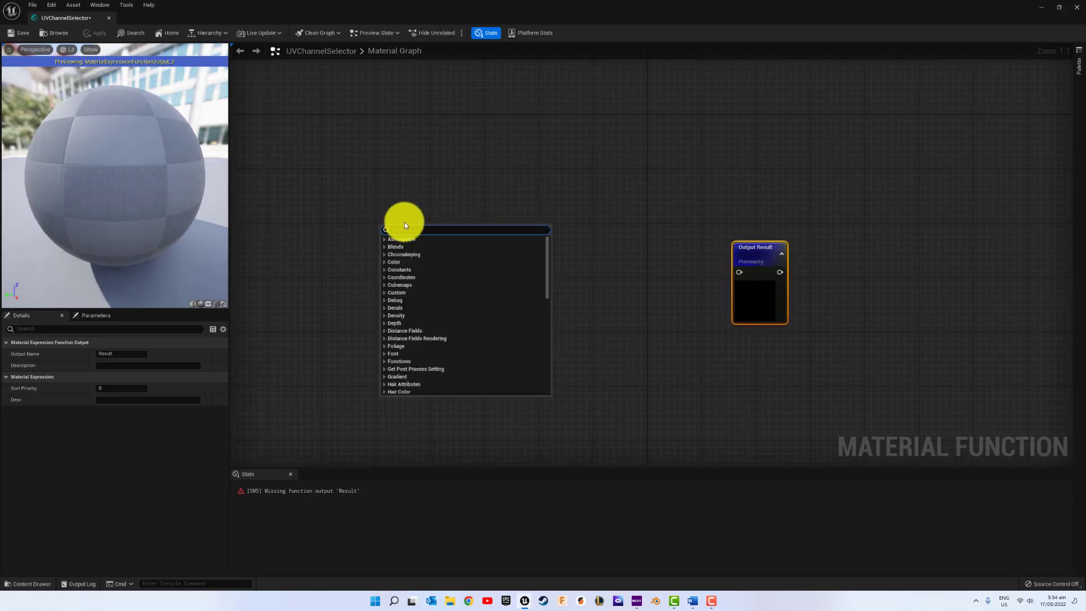
pyautogui.write('input')
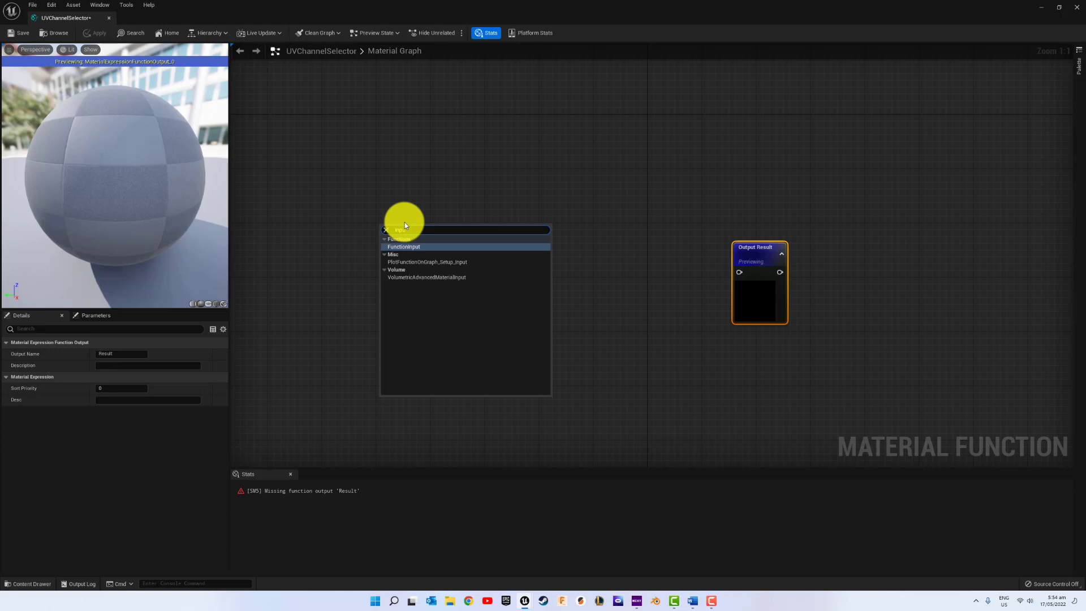
pyautogui.click(419, 247)
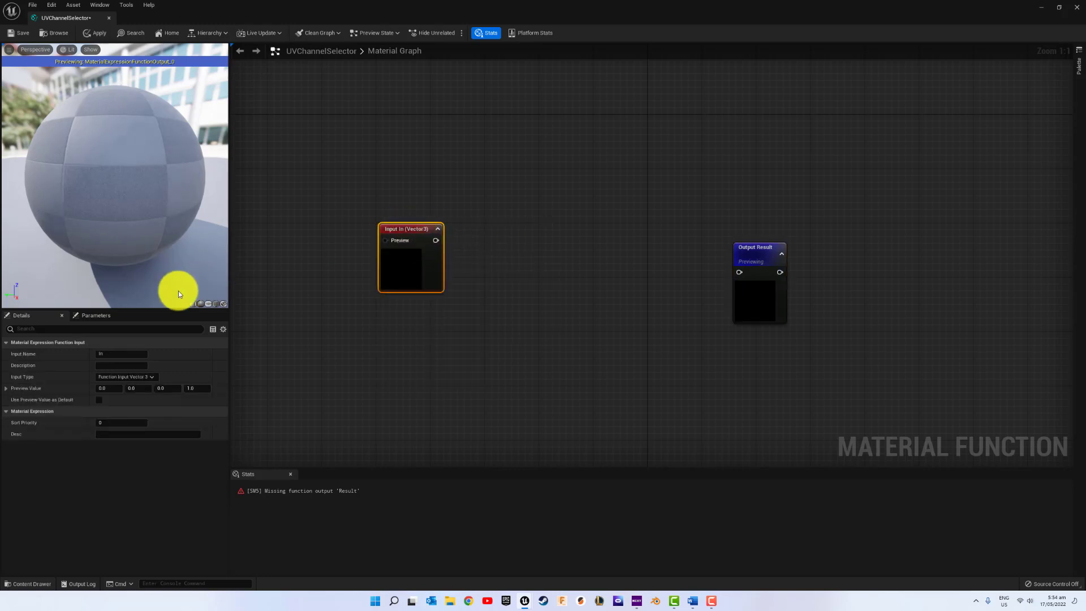
pyautogui.click(152, 376)
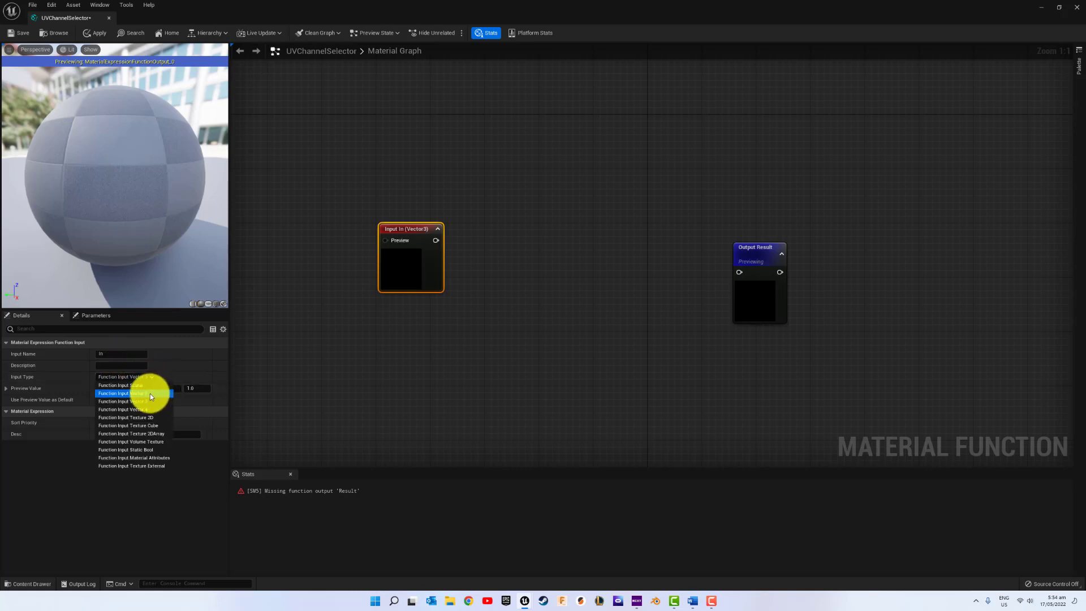
pyautogui.click(151, 393)
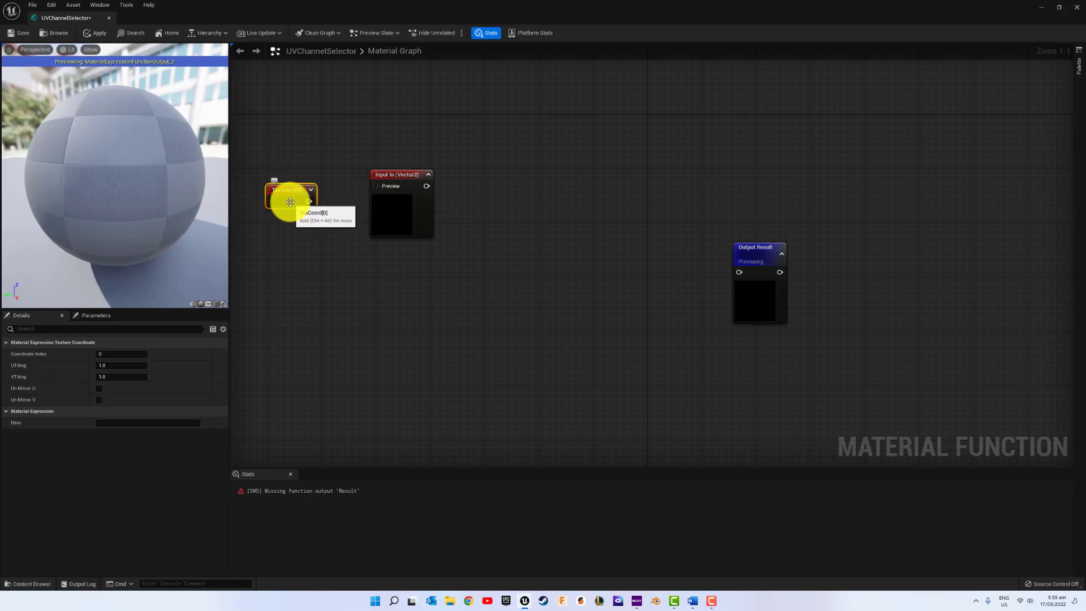
pyautogui.moveTo(244, 146); pyautogui.dragTo(332, 235)
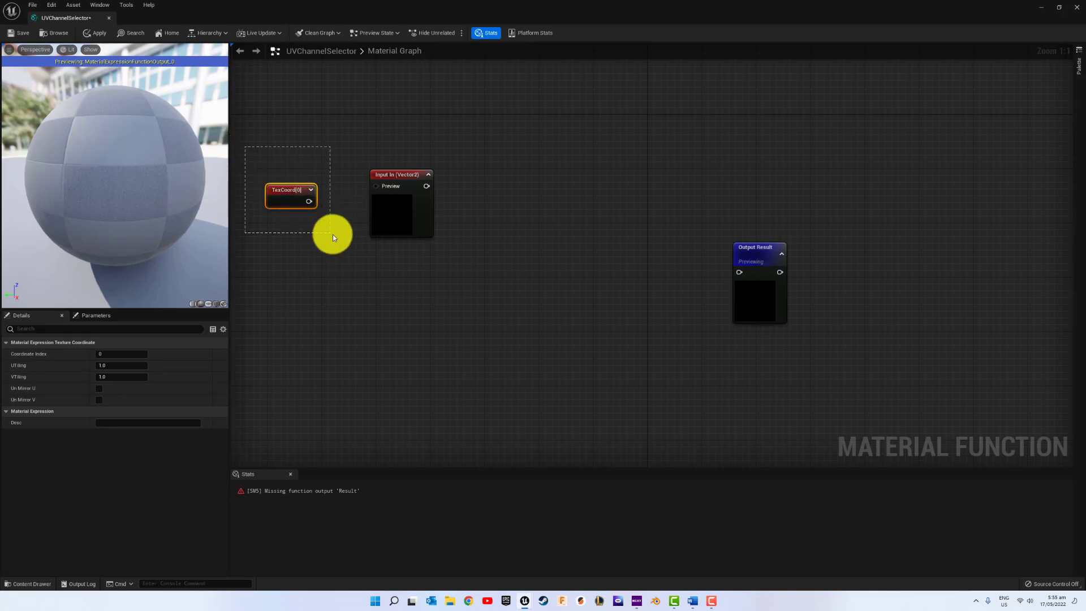
pyautogui.press('Delete')
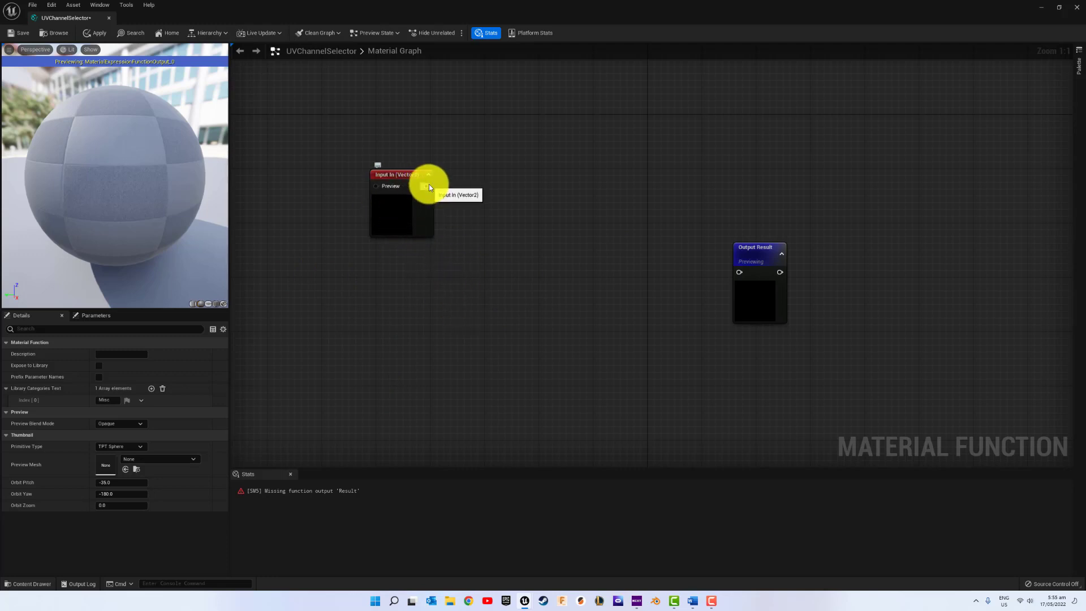
# - Duplicate Input In twice, stacking In_1 and In_2 in a column below it
pyautogui.click(396, 176)
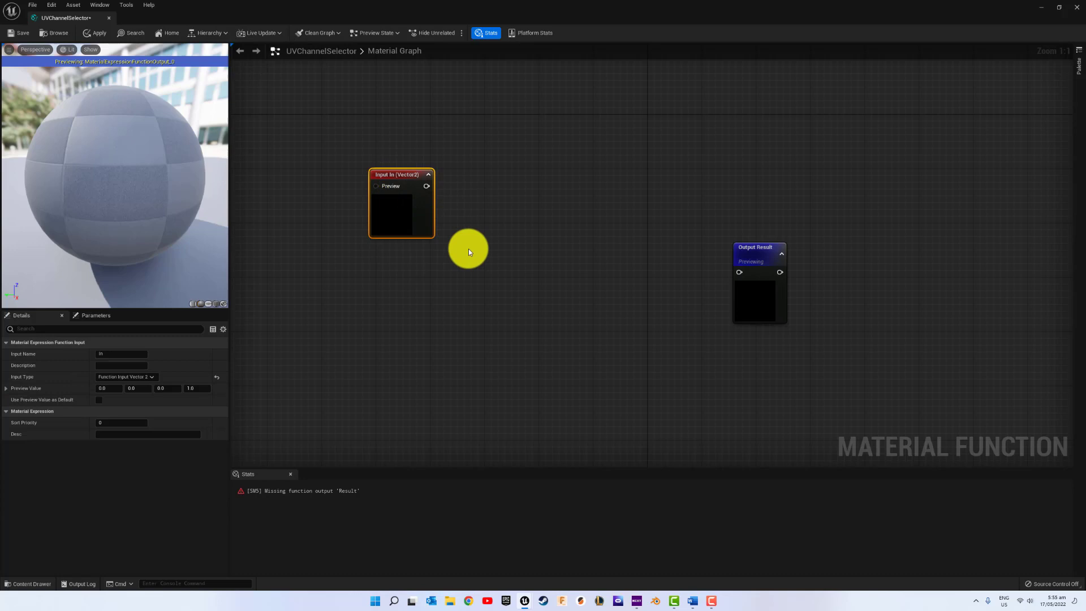
pyautogui.hotkey('ctrl', 'd')
pyautogui.hotkey('ctrl', 'd')
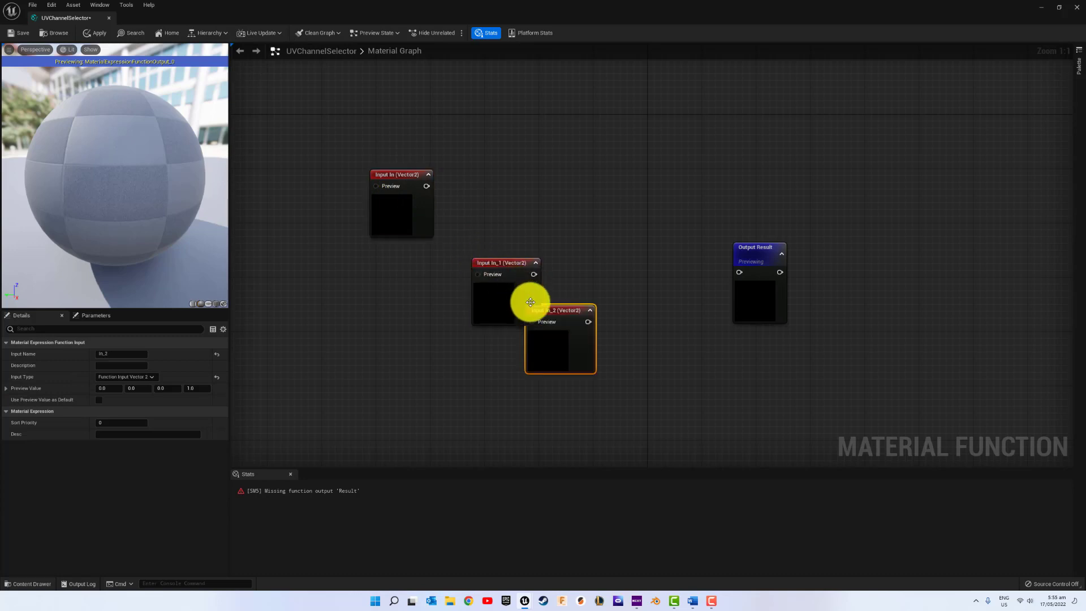
pyautogui.moveTo(508, 263); pyautogui.dragTo(404, 249)
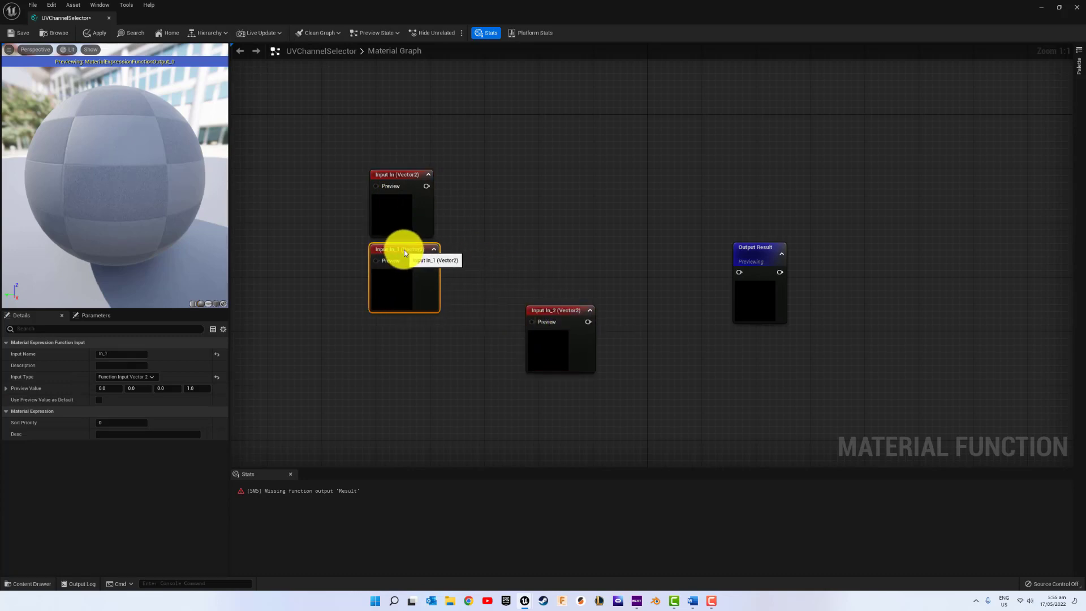
pyautogui.moveTo(537, 309); pyautogui.dragTo(385, 324)
pyautogui.click(480, 244)
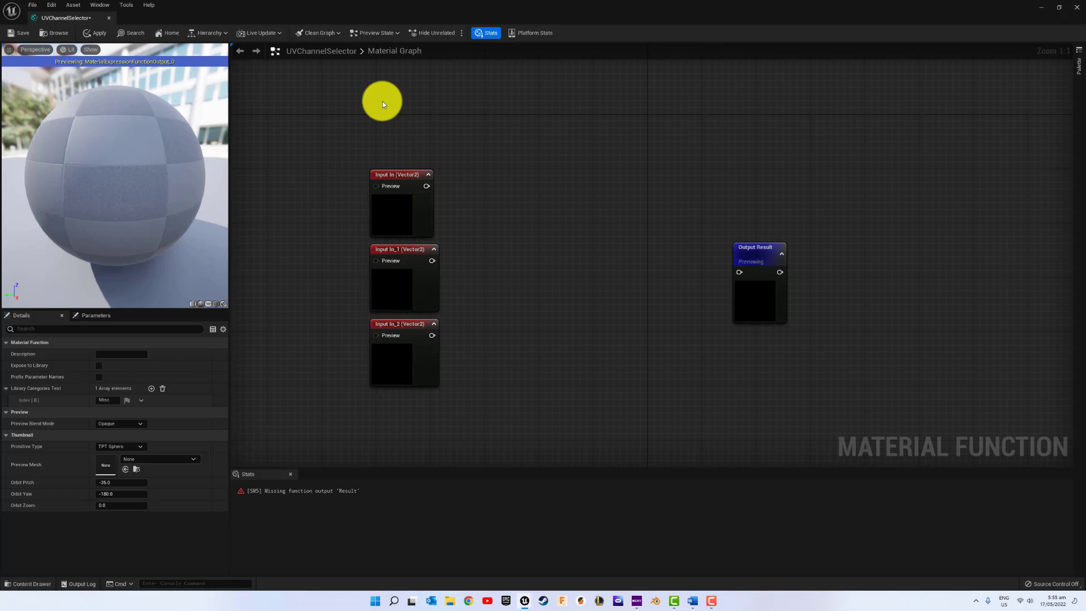
# - Duplicate In_2 into In_3 and place it at the top of the column
pyautogui.click(404, 329)
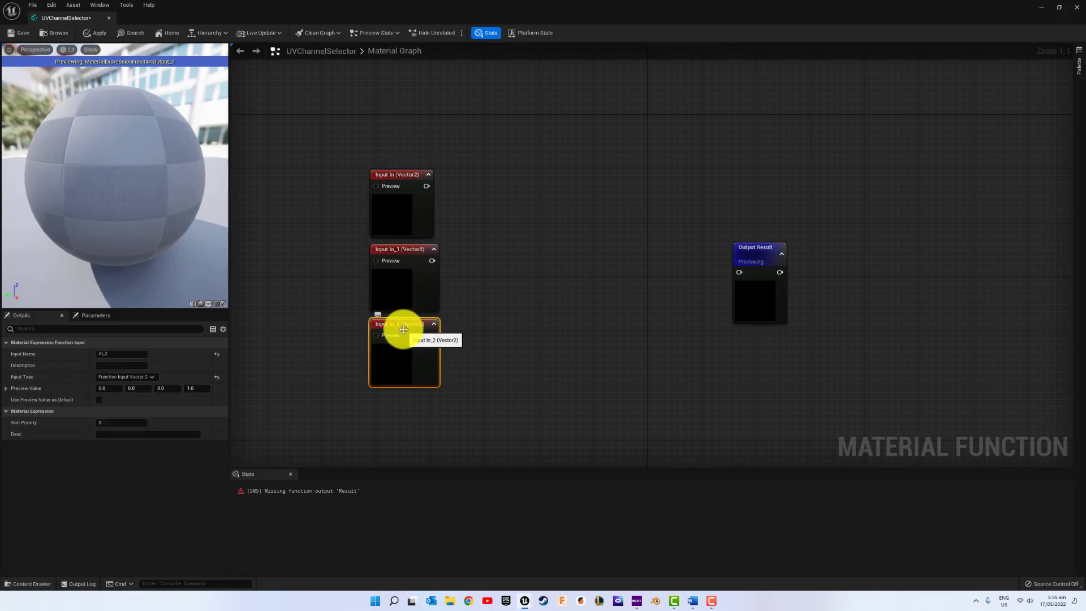
pyautogui.hotkey('ctrl', 'd')
pyautogui.moveTo(439, 339); pyautogui.dragTo(382, 108)
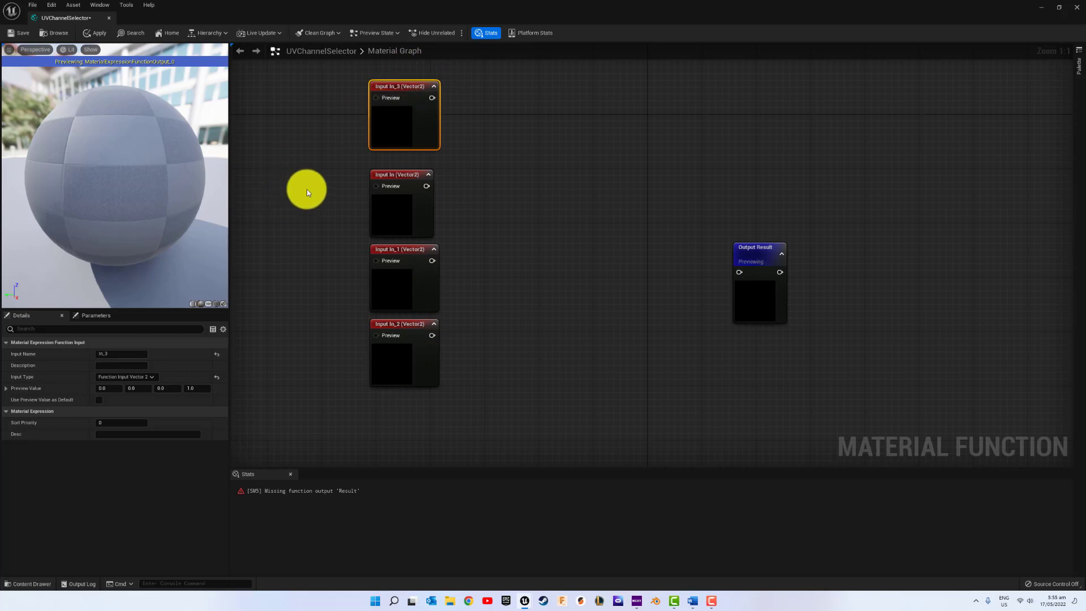
# - Make the In_3 input a Function Input Scalar named UVIndex
pyautogui.click(133, 376)
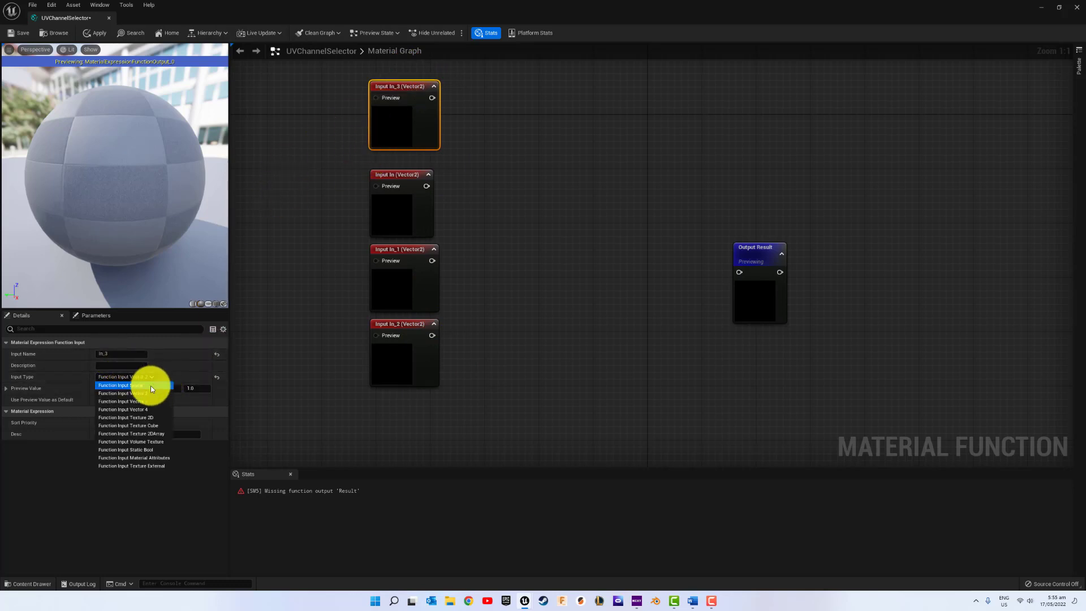
pyautogui.click(141, 385)
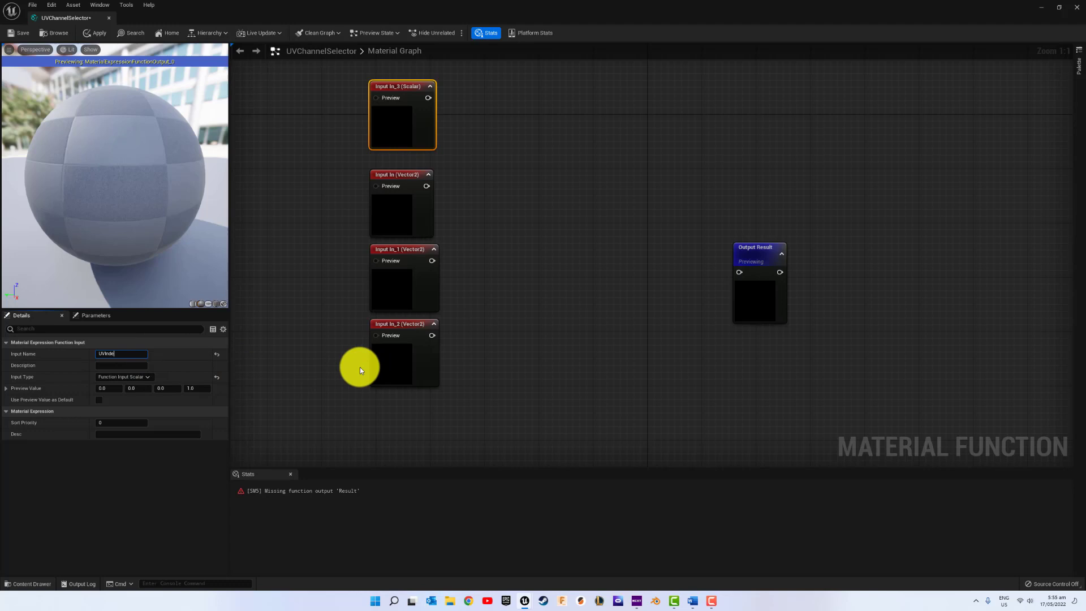
pyautogui.press('Return')
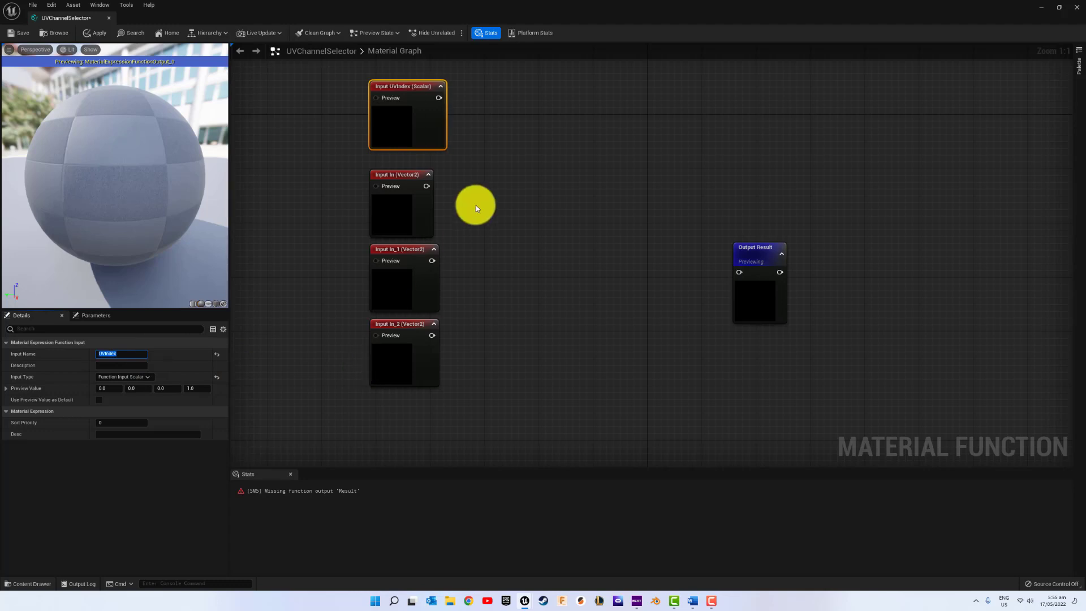
pyautogui.click(401, 175)
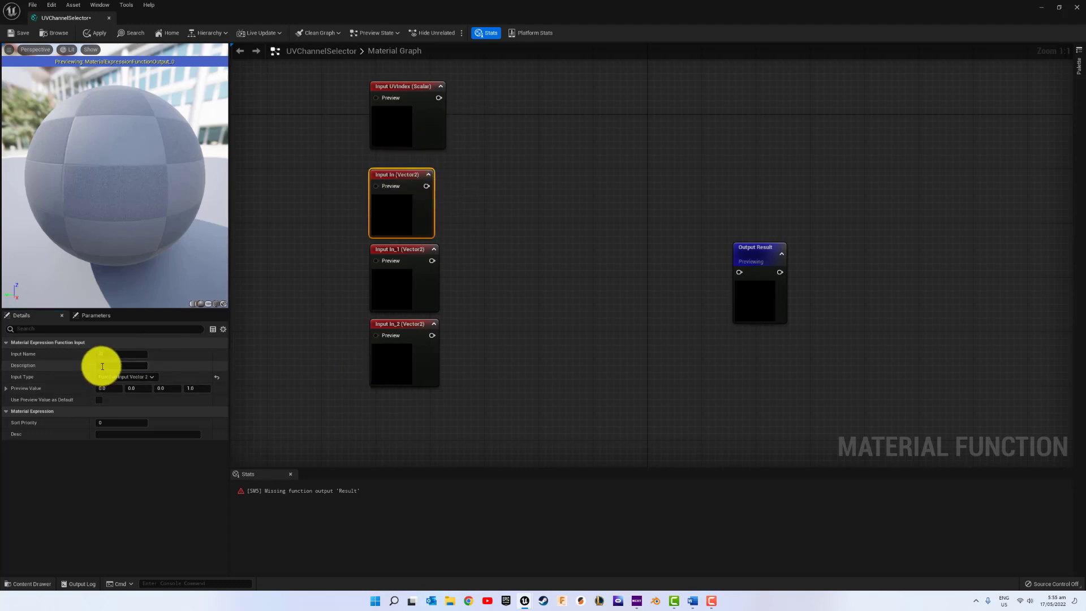
pyautogui.click(393, 86)
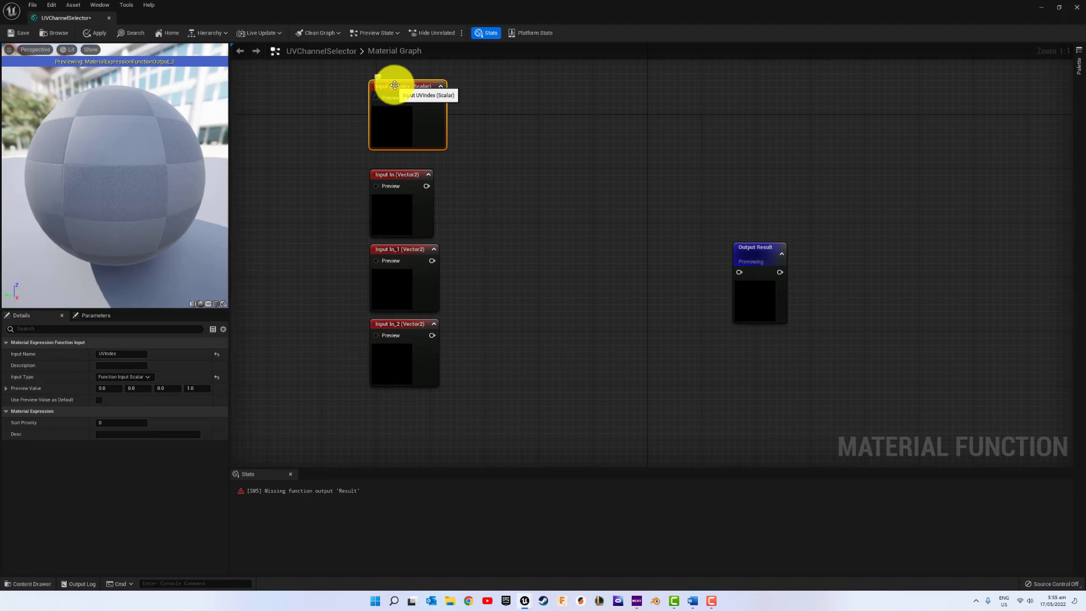
pyautogui.click(403, 174)
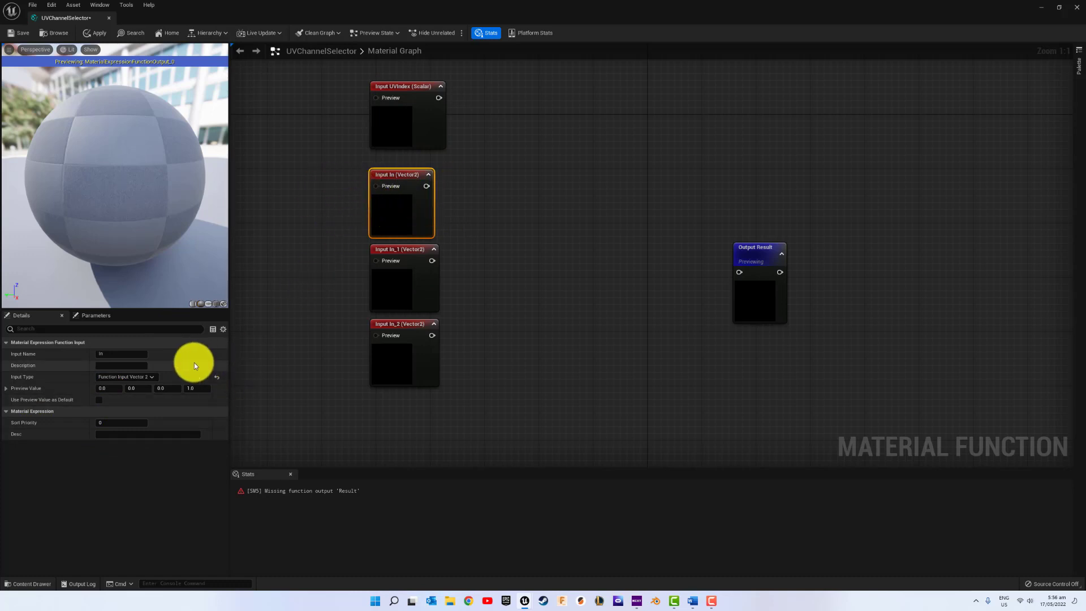
# - Rename In to UV1 and In_1 to UV2, giving UV2 sort priority 1
pyautogui.click(113, 353)
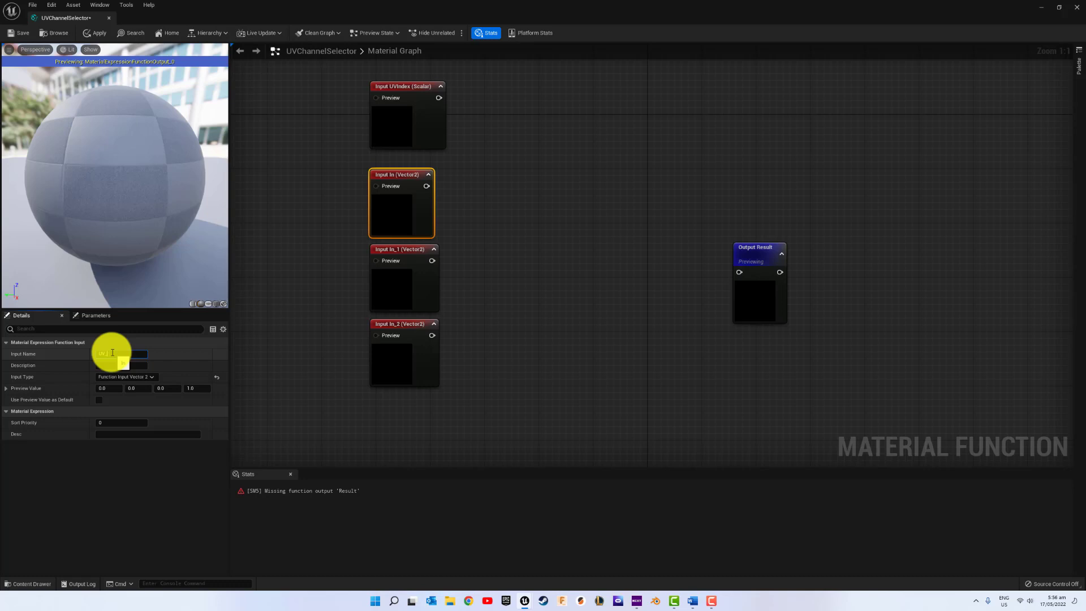
pyautogui.press('Return')
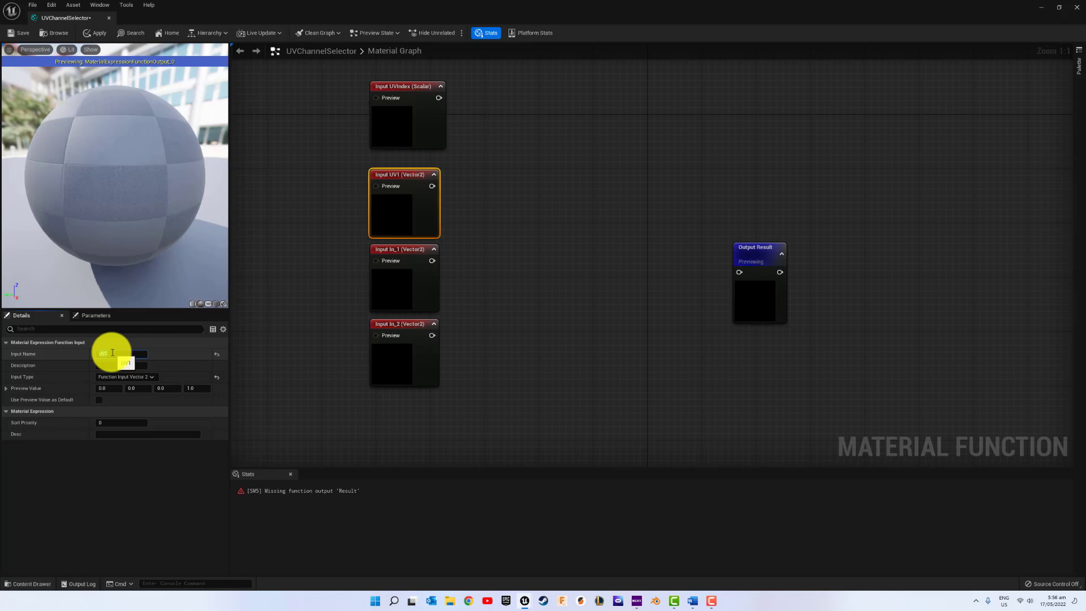
pyautogui.click(397, 249)
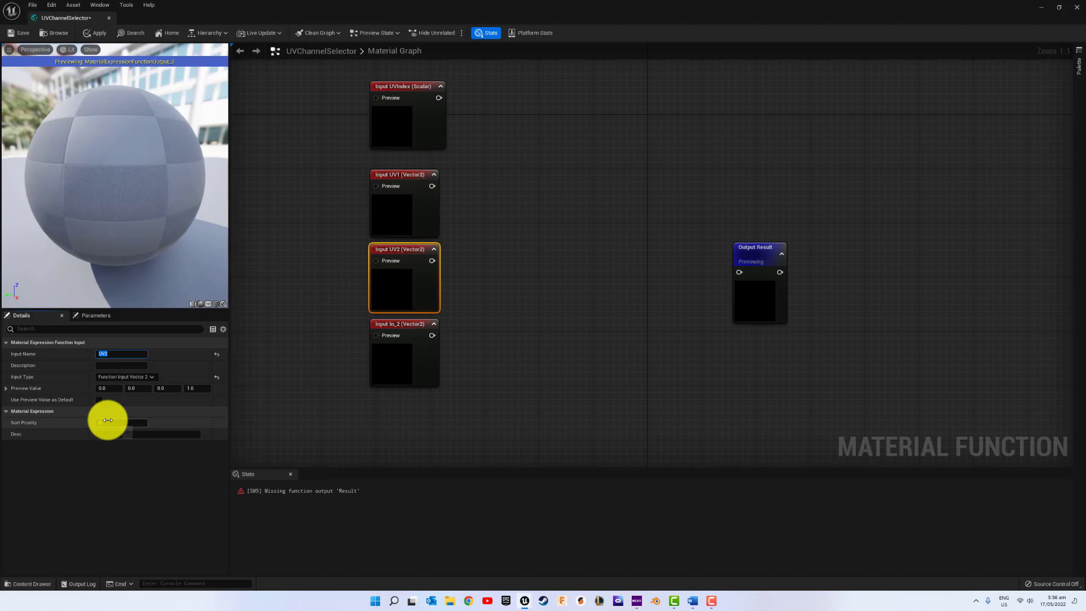
pyautogui.click(105, 422)
pyautogui.write('1')
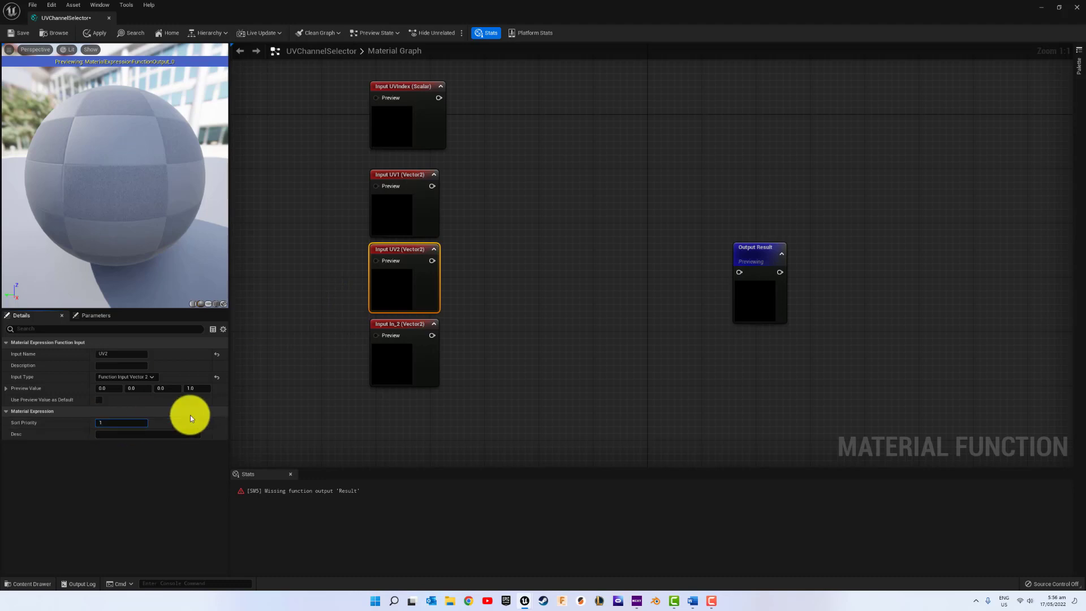
# - Rename In_2 to UV3 with sort priority 2, and give UVIndex sort priority 3
pyautogui.click(421, 325)
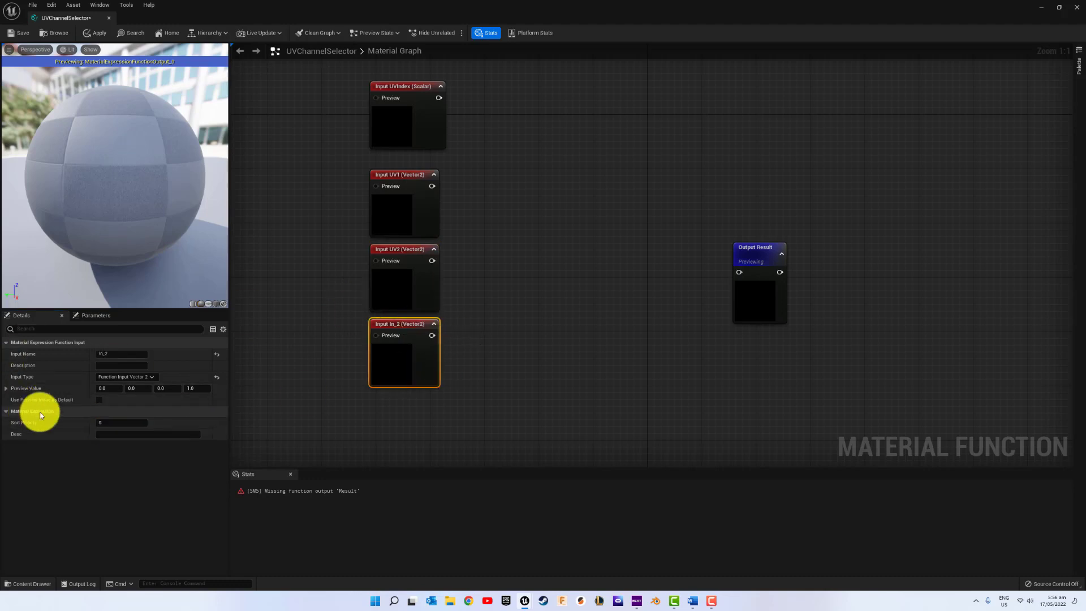
pyautogui.click(115, 355)
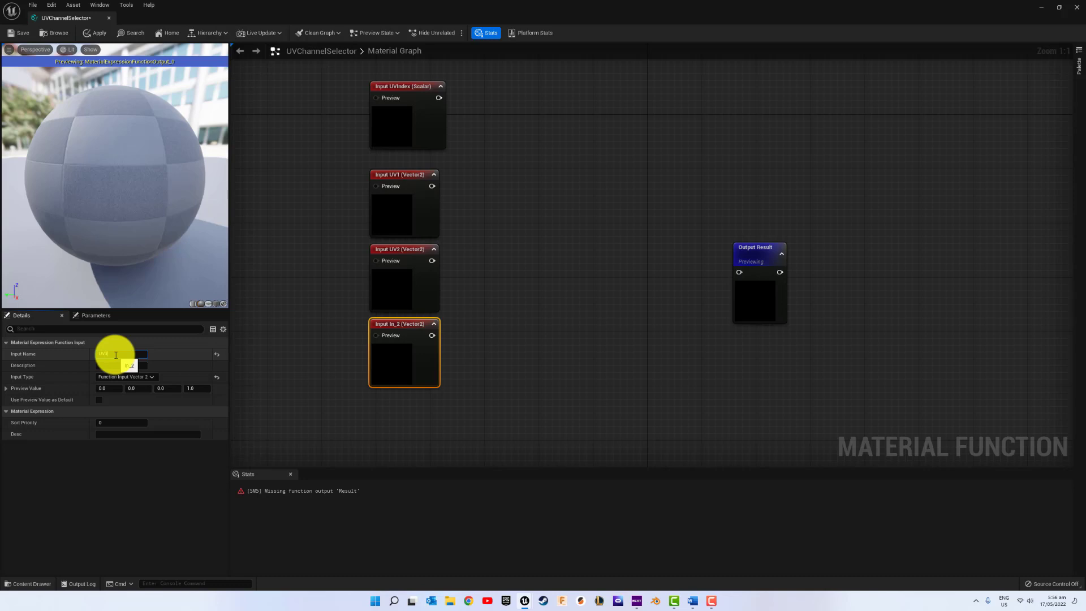
pyautogui.press('Return')
pyautogui.click(108, 424)
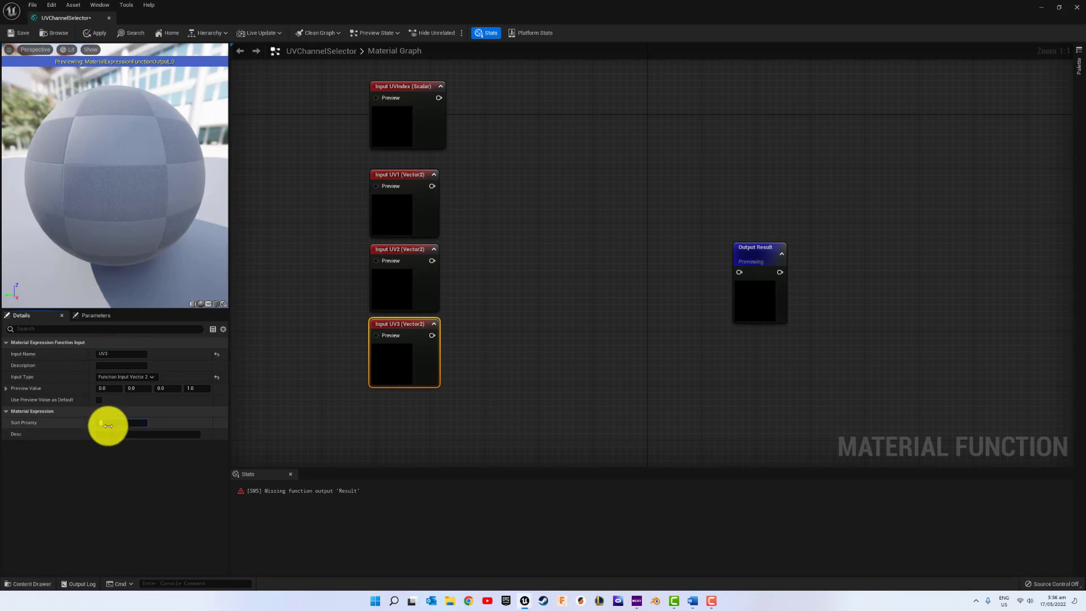
pyautogui.click(509, 198)
pyautogui.click(395, 86)
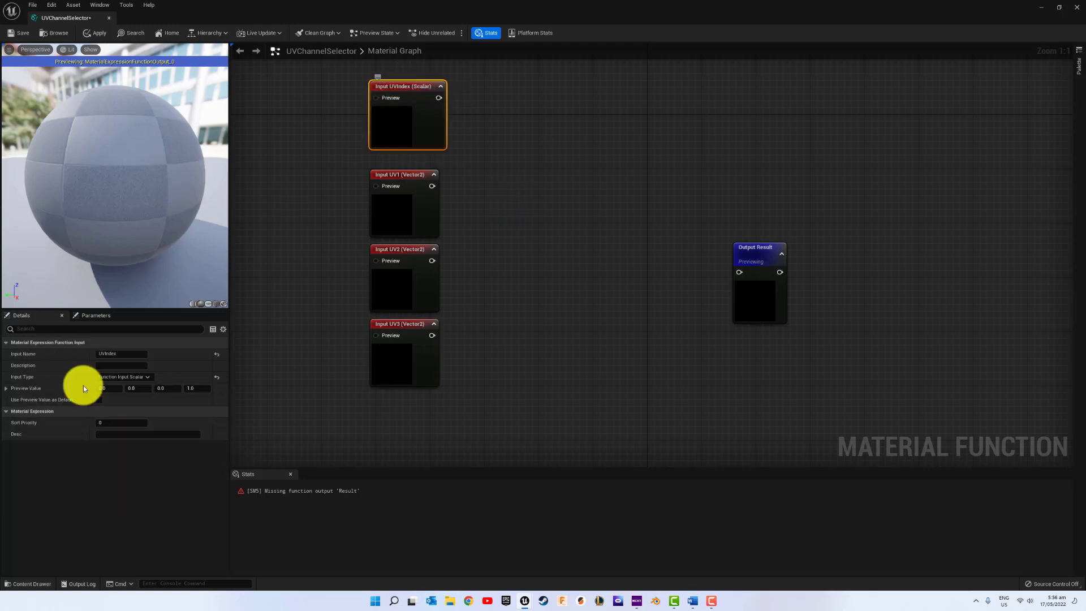
pyautogui.click(110, 423)
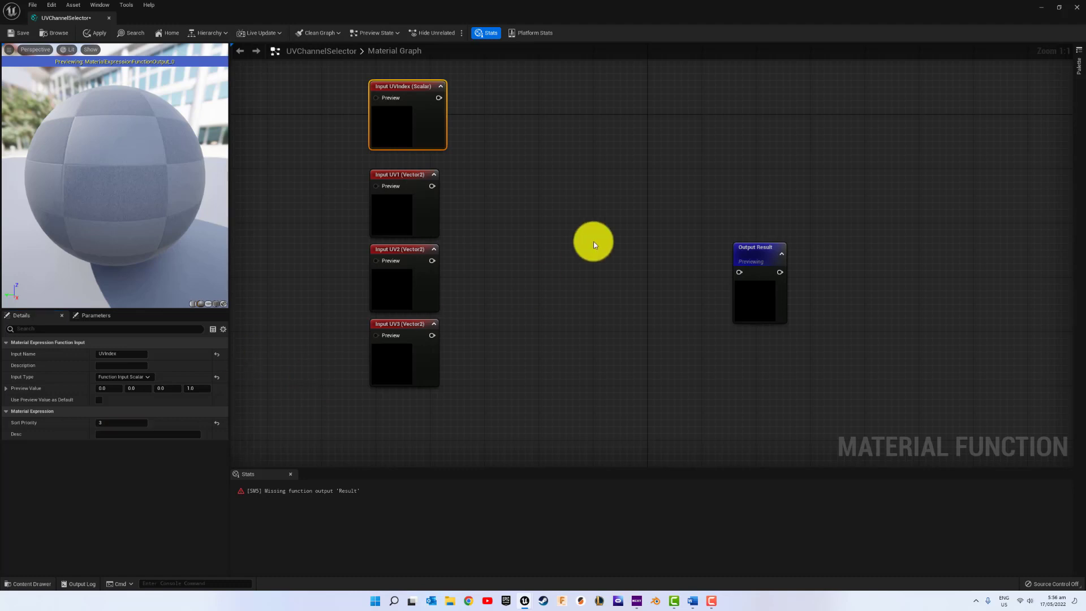
pyautogui.click(593, 241)
# - Place an If node from the graph search and move it above Output Result
pyautogui.moveTo(589, 229); pyautogui.dragTo(467, 208, button='right')
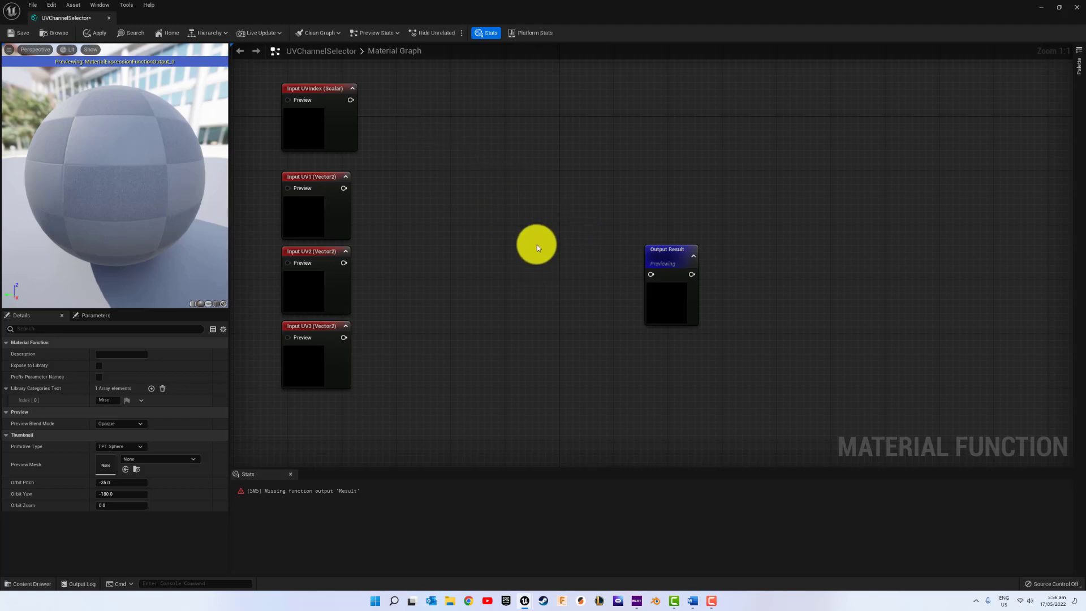
pyautogui.moveTo(434, 157); pyautogui.dragTo(424, 159, button='right')
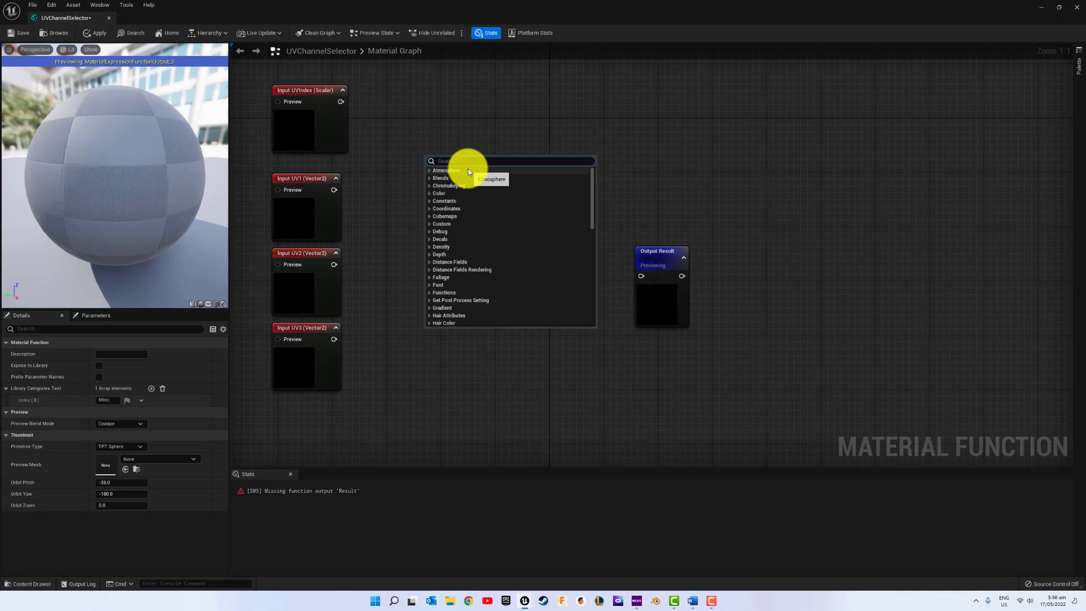
pyautogui.write('<')
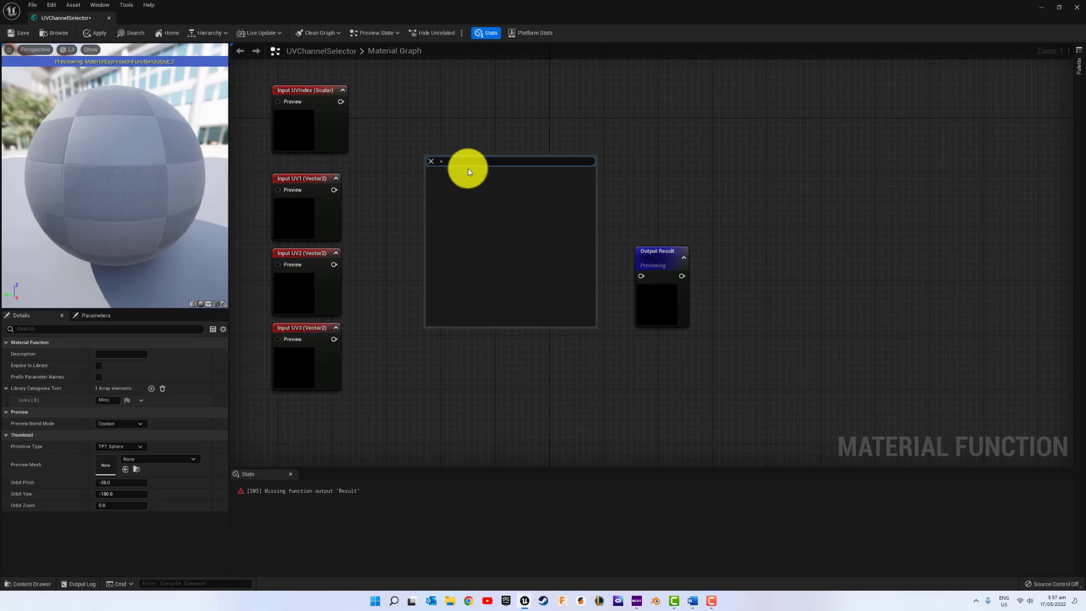
pyautogui.press('BackSpace')
pyautogui.press('BackSpace')
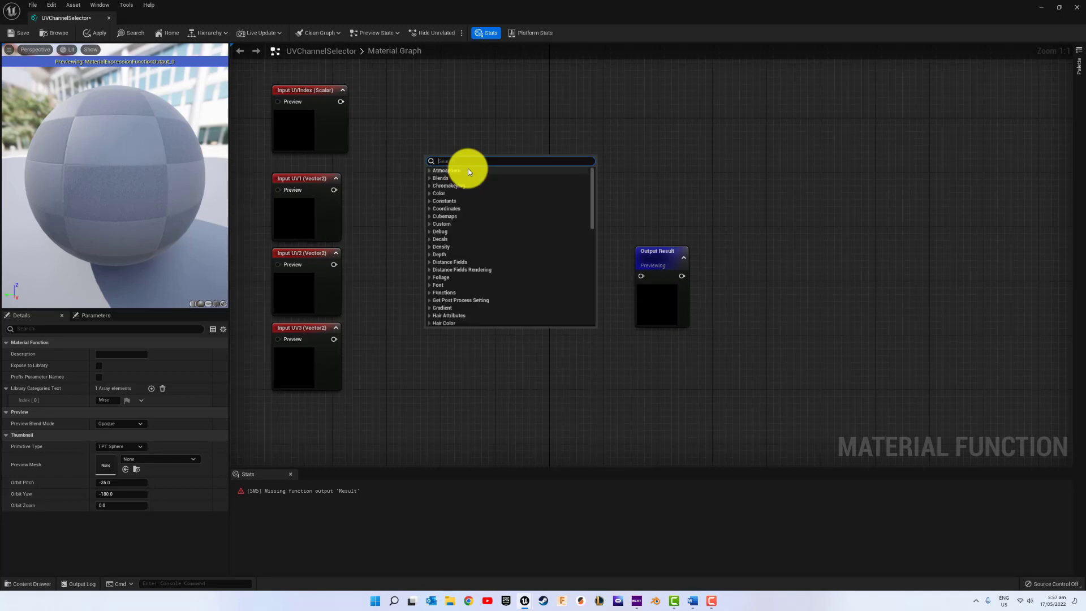
pyautogui.write('=')
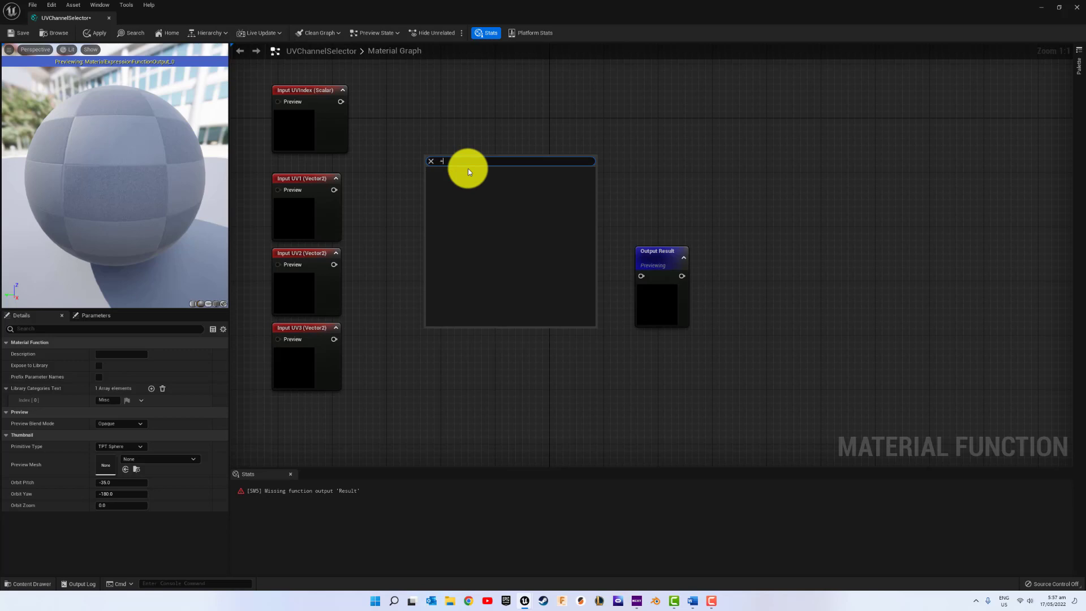
pyautogui.press('Escape')
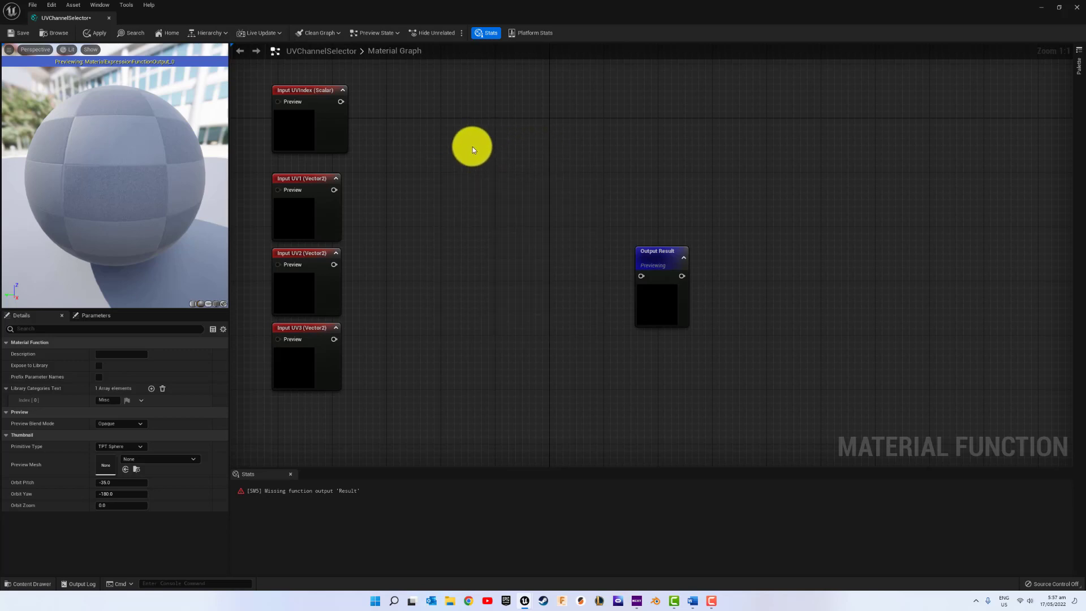
pyautogui.rightClick(439, 125)
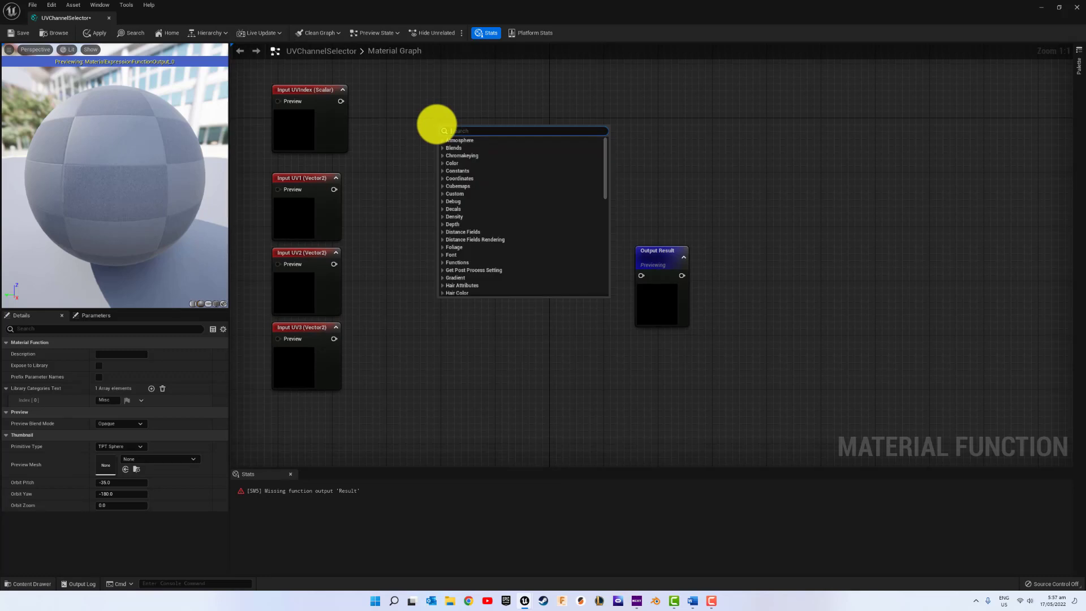
pyautogui.write('if')
pyautogui.press('Return')
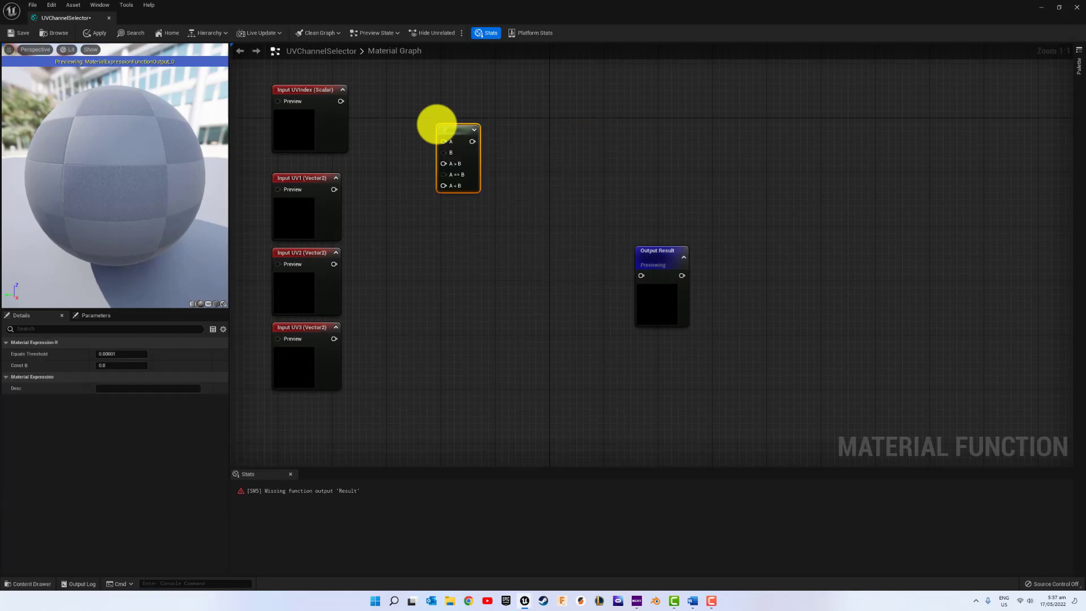
pyautogui.moveTo(439, 127); pyautogui.dragTo(554, 133)
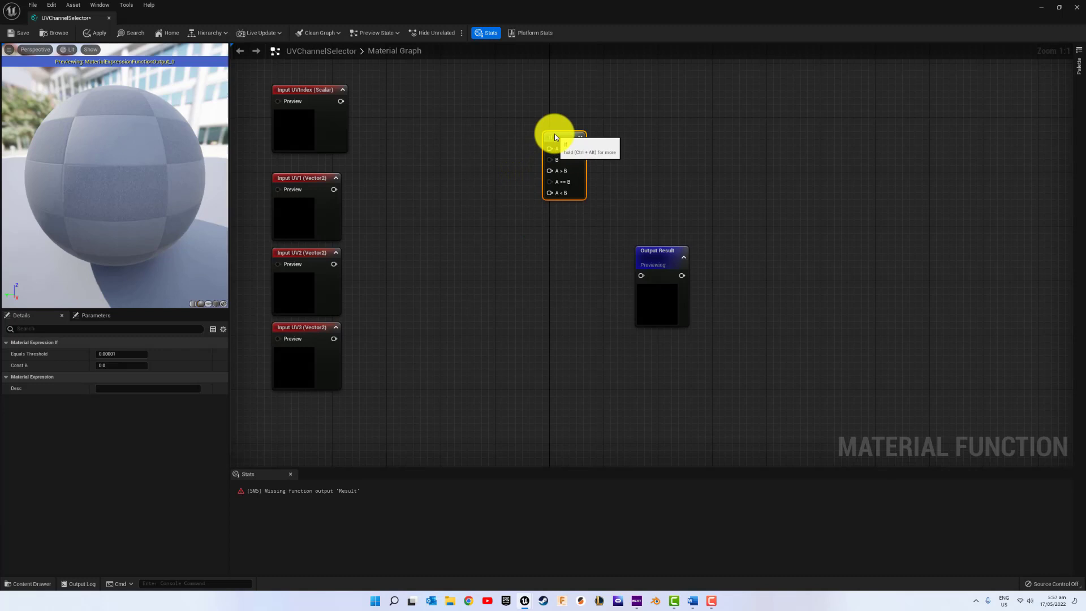
# - Collapse the previews on the UVIndex, UV1, UV2 and UV3 input nodes
pyautogui.click(341, 89)
pyautogui.click(335, 178)
pyautogui.click(336, 254)
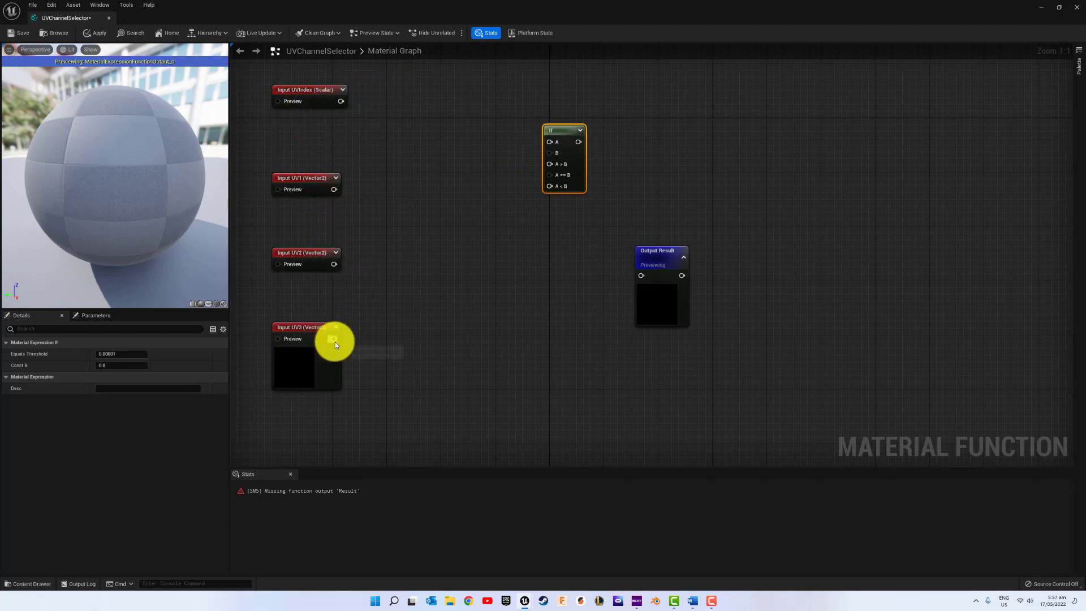
pyautogui.click(335, 327)
pyautogui.click(368, 305)
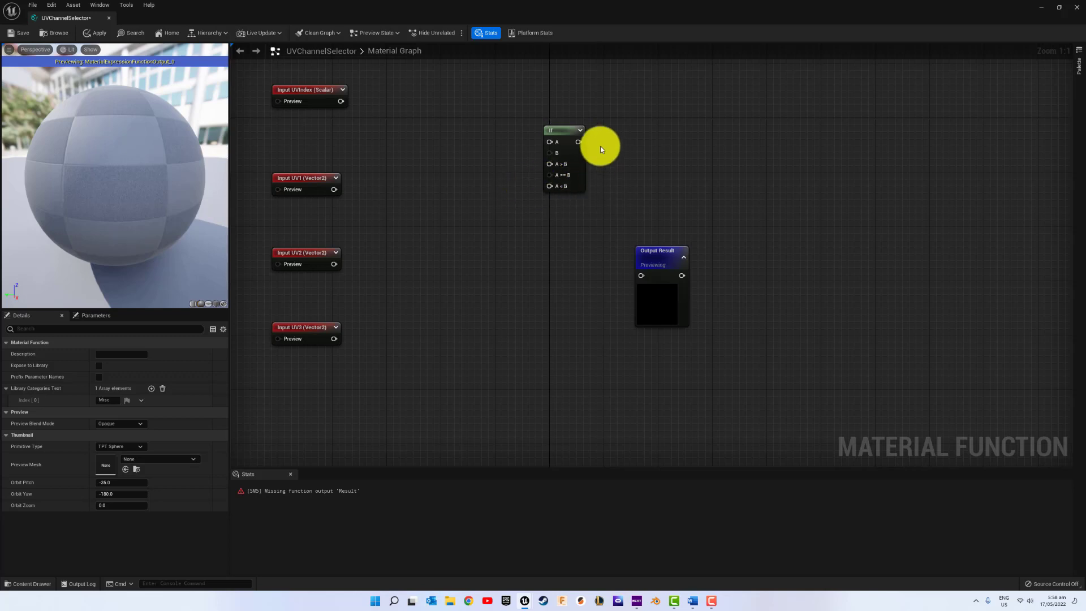
pyautogui.moveTo(578, 142)
pyautogui.mouseDown()
pyautogui.moveTo(589, 154)
pyautogui.moveTo(582, 144)
pyautogui.mouseUp()
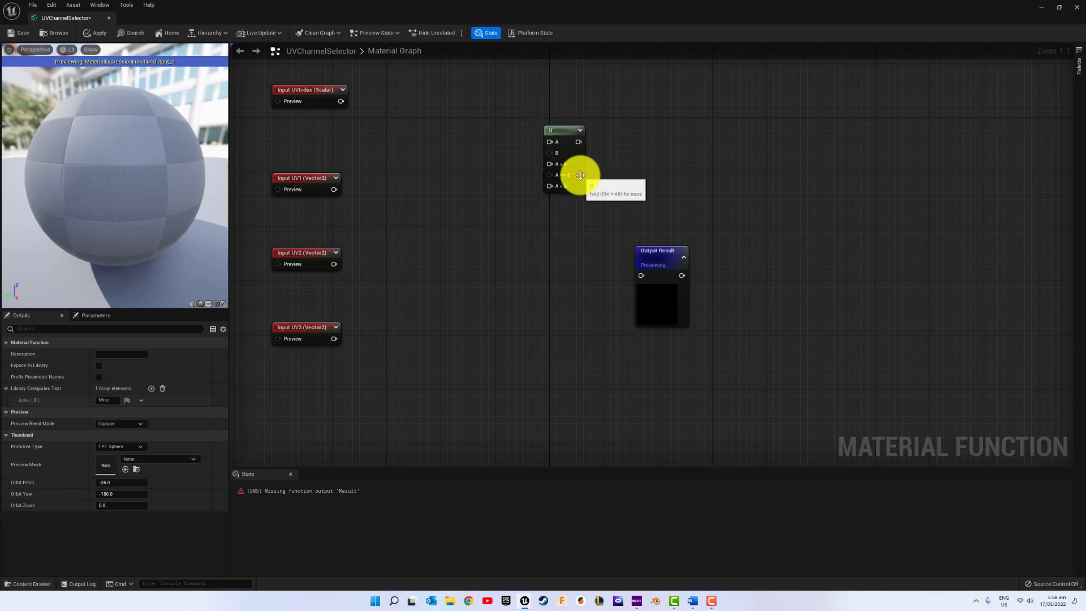
pyautogui.moveTo(579, 142); pyautogui.dragTo(641, 277)
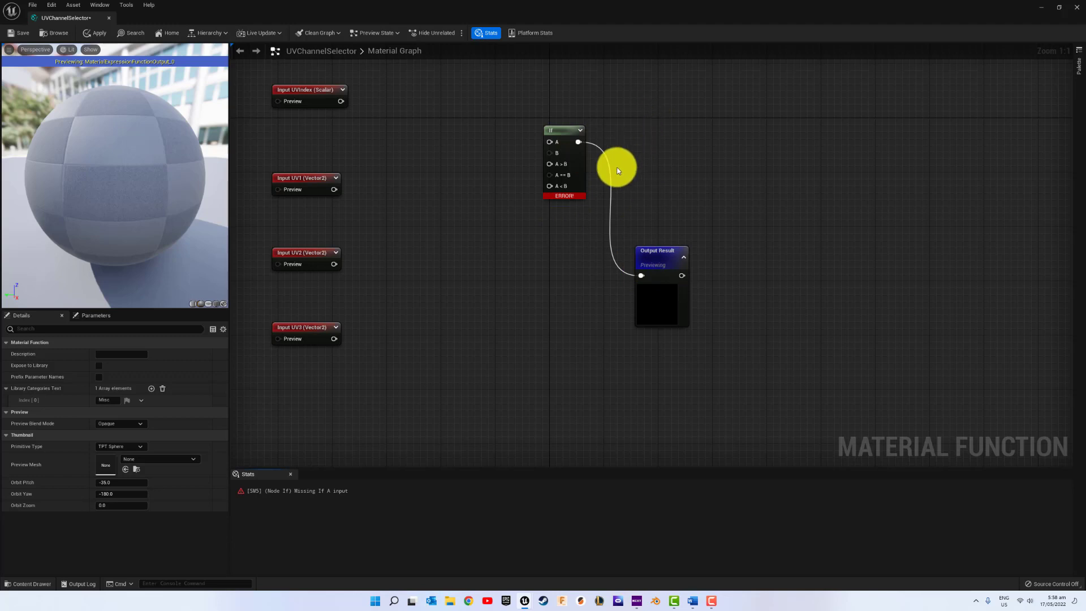
pyautogui.keyDown('alt'); pyautogui.click(611, 187); pyautogui.keyUp('alt')
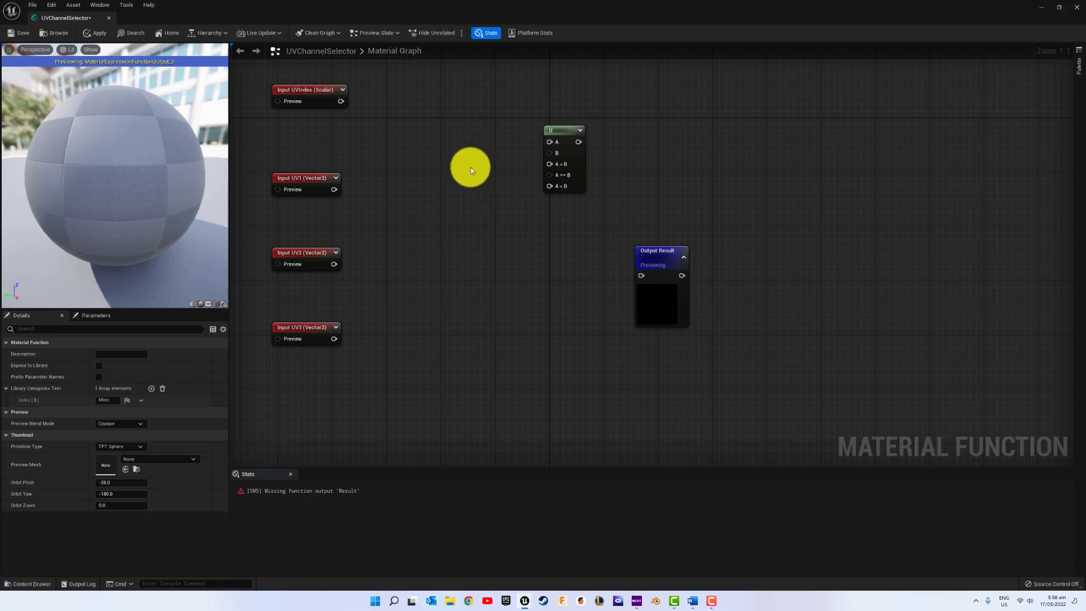
# - Add three Constant 0 nodes and wire one into the If node's B input
pyautogui.rightClick(470, 167)
pyautogui.click(467, 163)
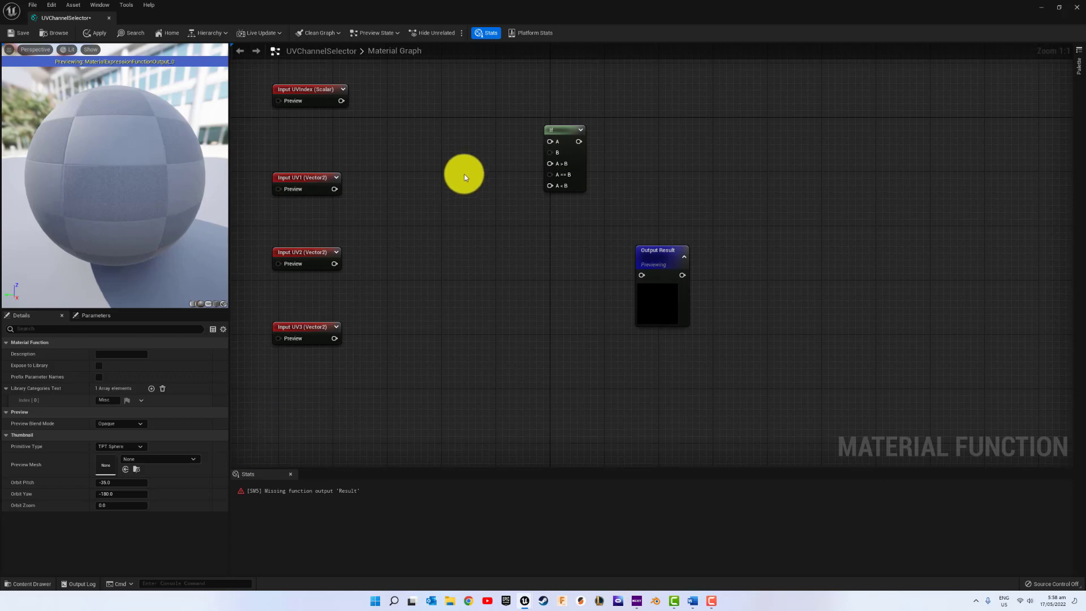
pyautogui.click(465, 168)
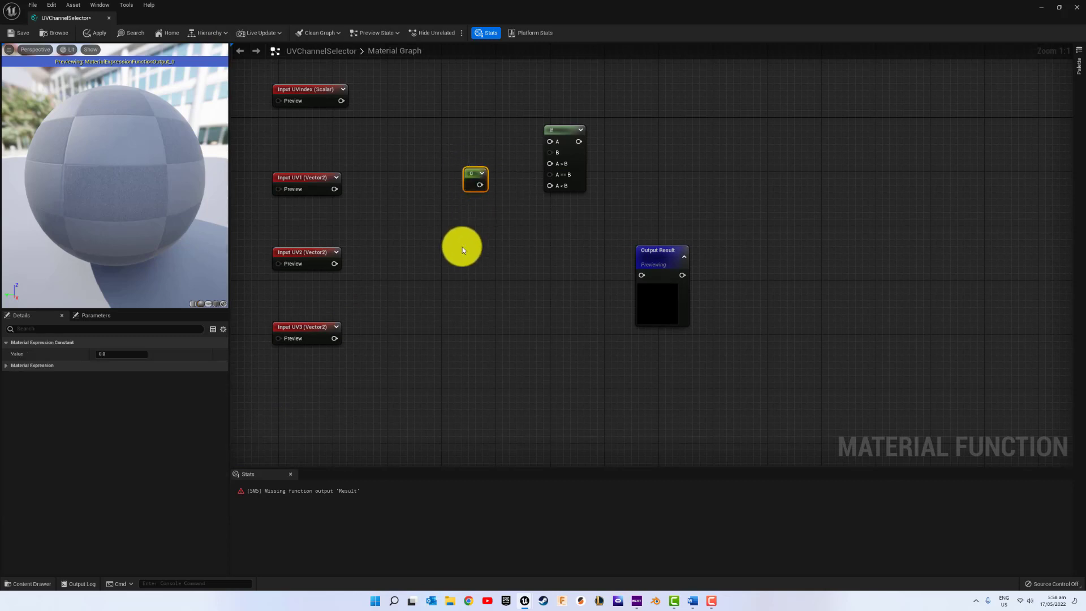
pyautogui.click(303, 282)
pyautogui.click(312, 367)
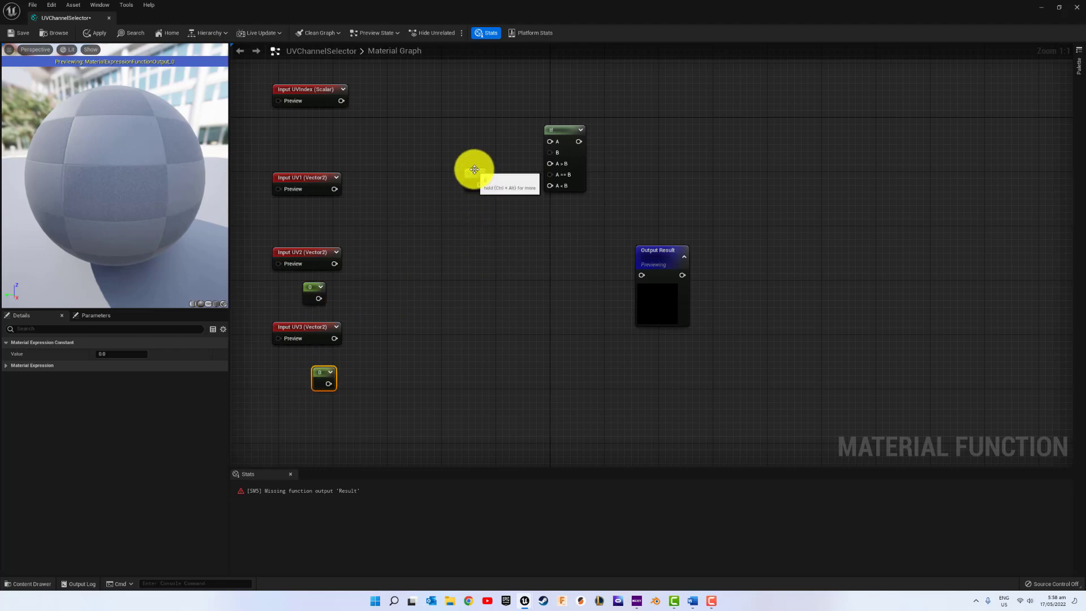
pyautogui.moveTo(485, 170); pyautogui.dragTo(552, 155)
pyautogui.moveTo(342, 101); pyautogui.dragTo(550, 141)
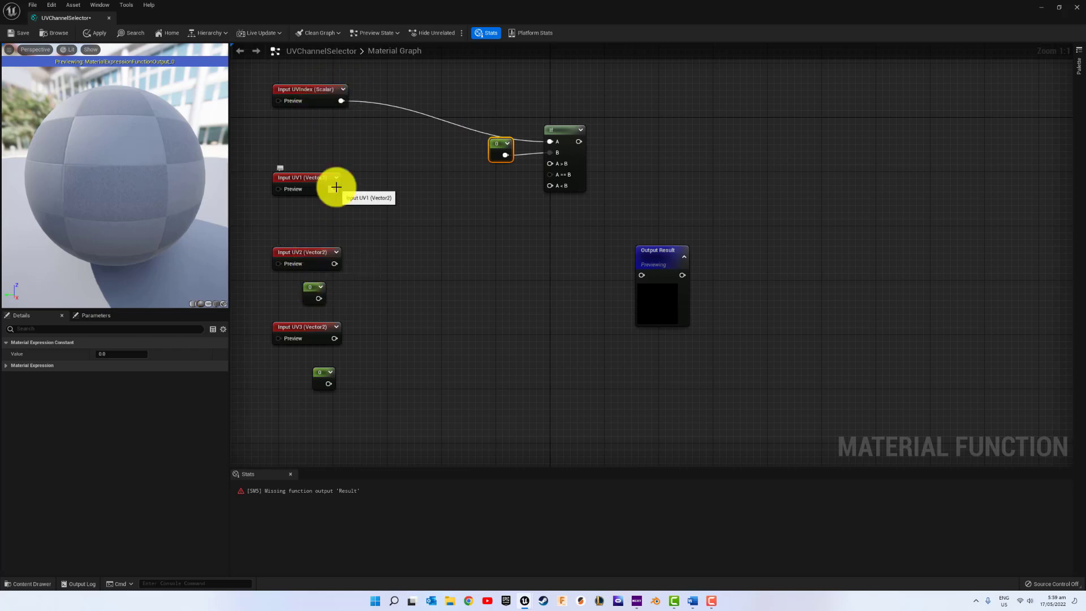
# - Wire Input UV1 into the If node's A==B and A<B pins, reconnecting the 0 constant to B
pyautogui.moveTo(335, 189); pyautogui.dragTo(551, 174)
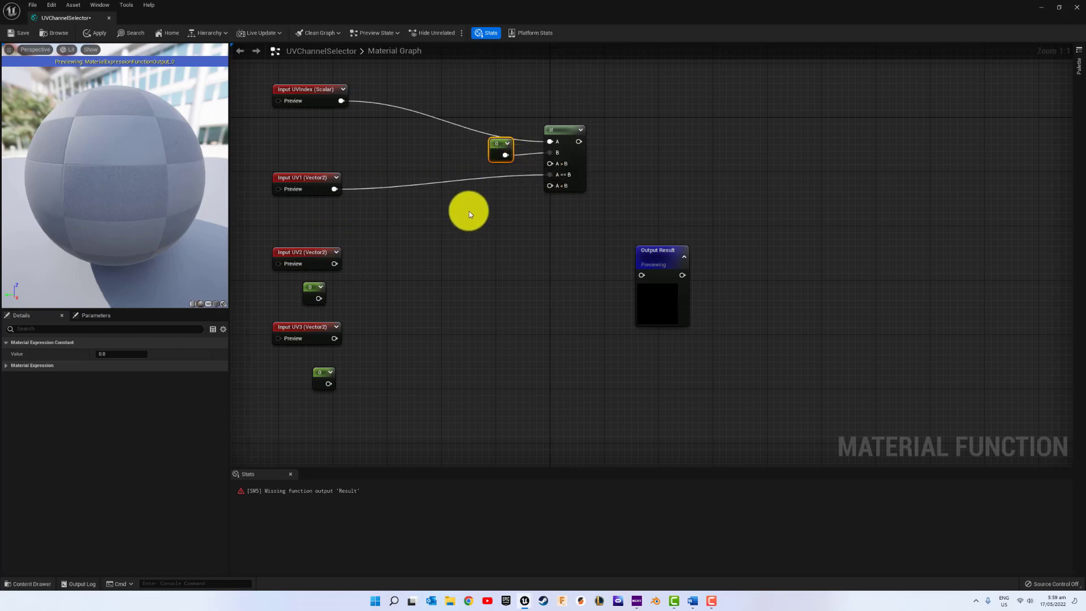
pyautogui.moveTo(335, 188)
pyautogui.mouseDown()
pyautogui.moveTo(513, 176)
pyautogui.moveTo(551, 187)
pyautogui.mouseUp()
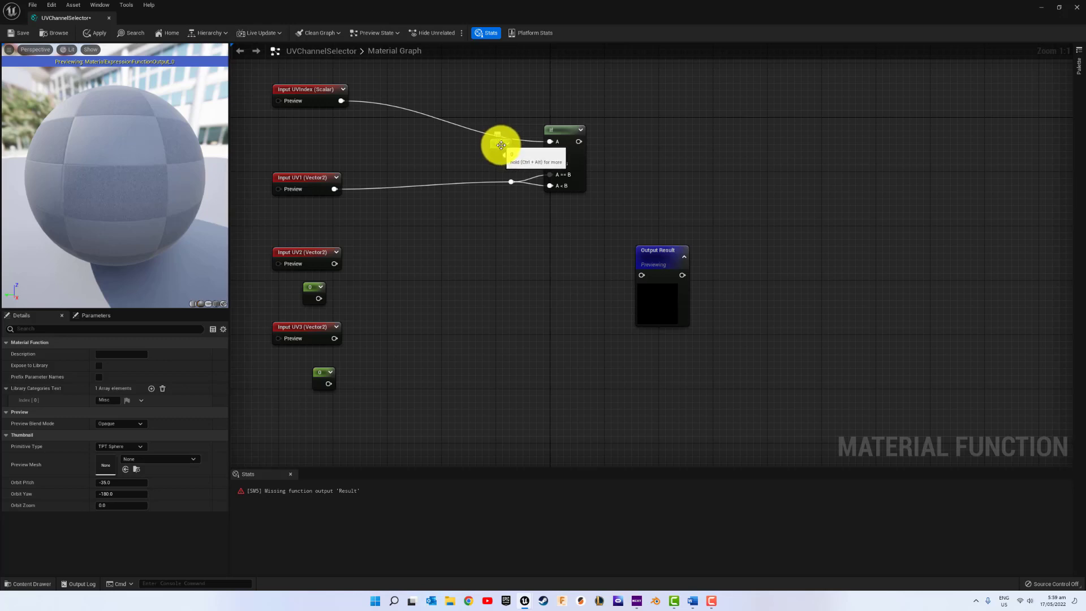
pyautogui.moveTo(505, 155); pyautogui.dragTo(550, 153)
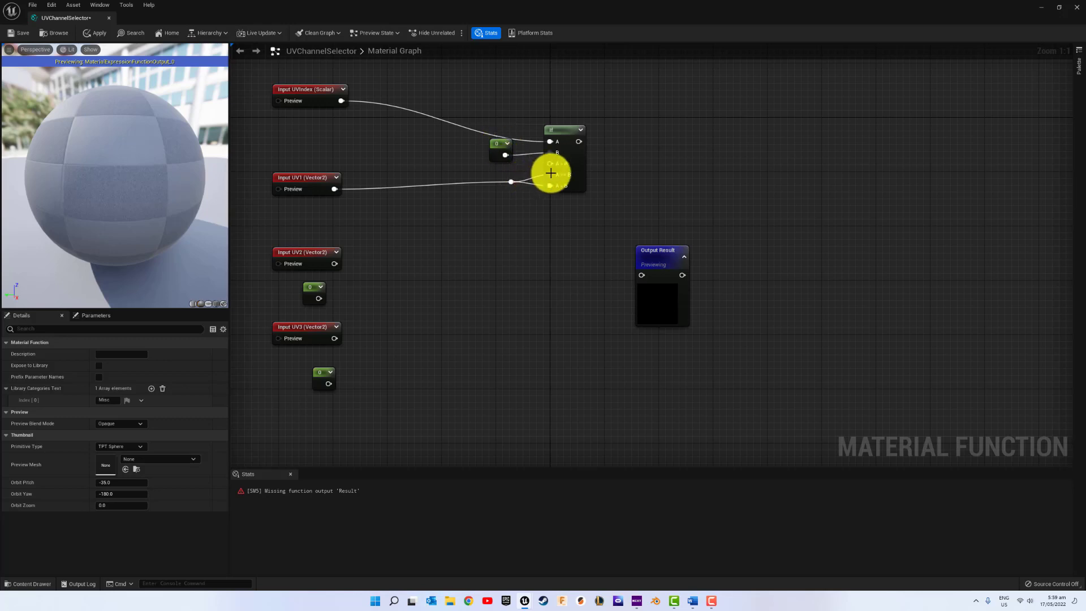
pyautogui.click(314, 181)
pyautogui.click(513, 196)
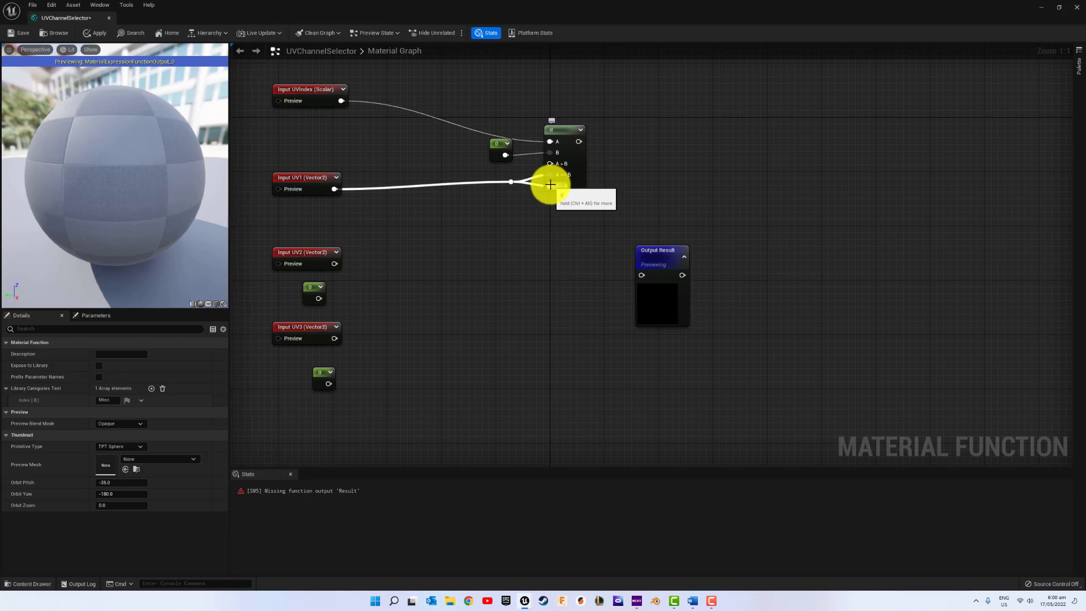
pyautogui.click(302, 177)
pyautogui.click(495, 177)
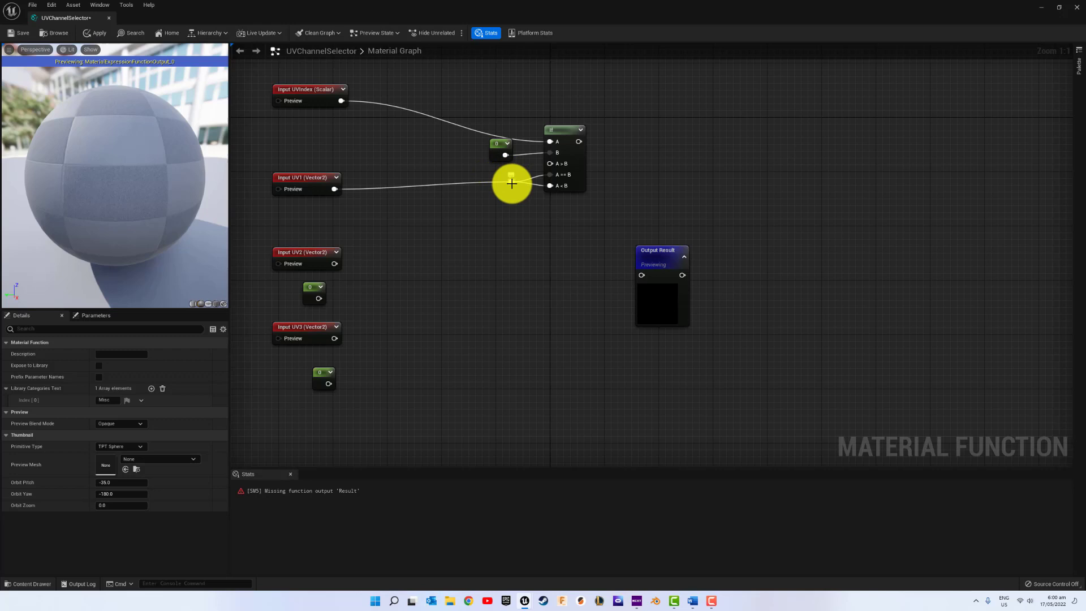
pyautogui.moveTo(539, 170); pyautogui.dragTo(550, 174)
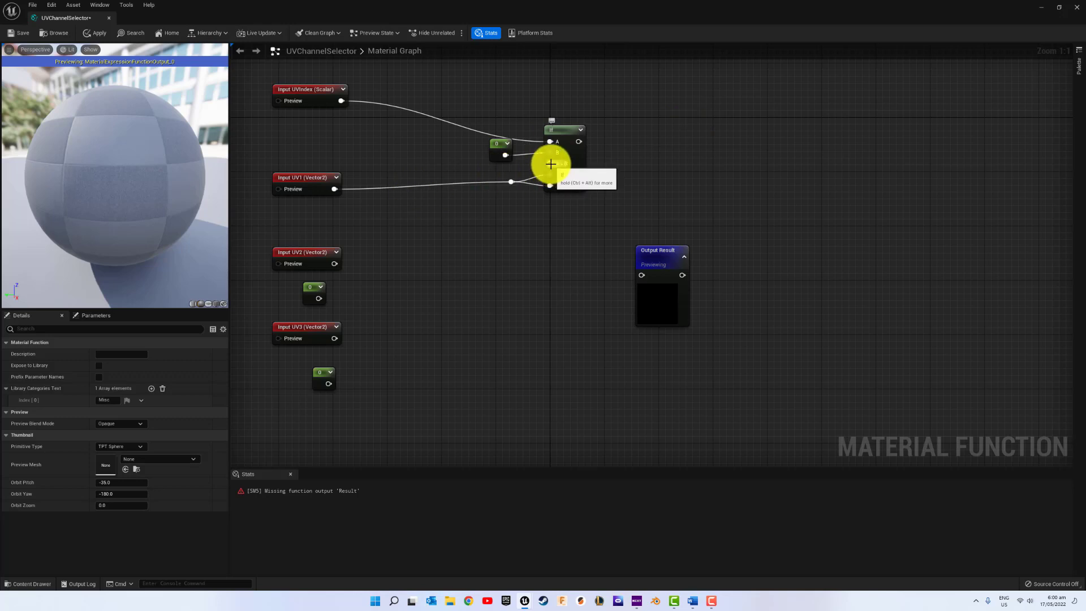
pyautogui.click(554, 129)
# - Place the duplicate If below the first, feed it into the first If's A>B, and set a constant to 1
pyautogui.moveTo(555, 129); pyautogui.dragTo(504, 219)
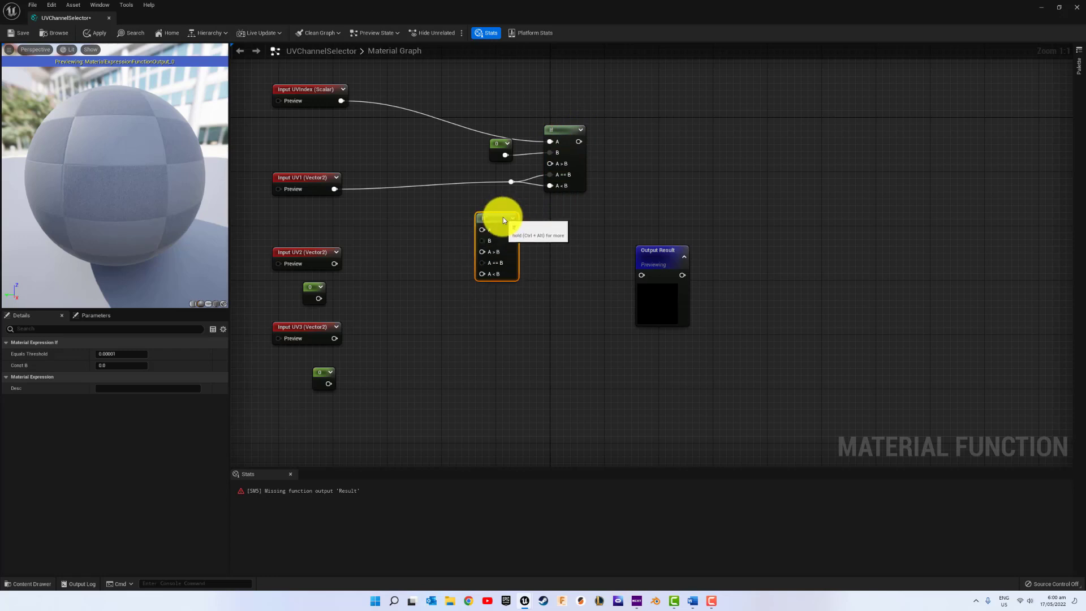
pyautogui.moveTo(511, 230); pyautogui.dragTo(550, 164)
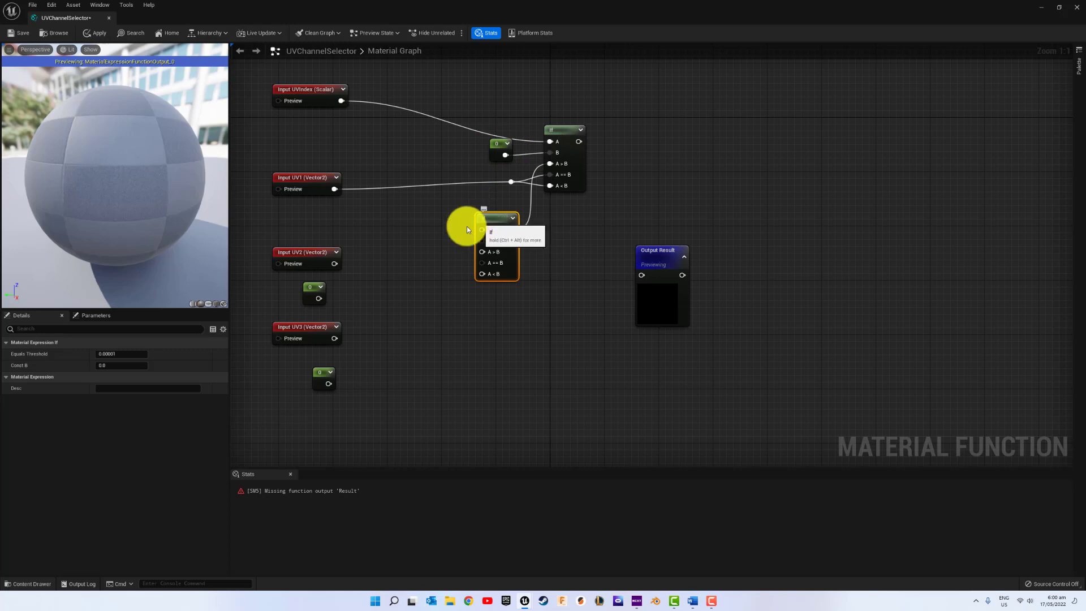
pyautogui.click(311, 284)
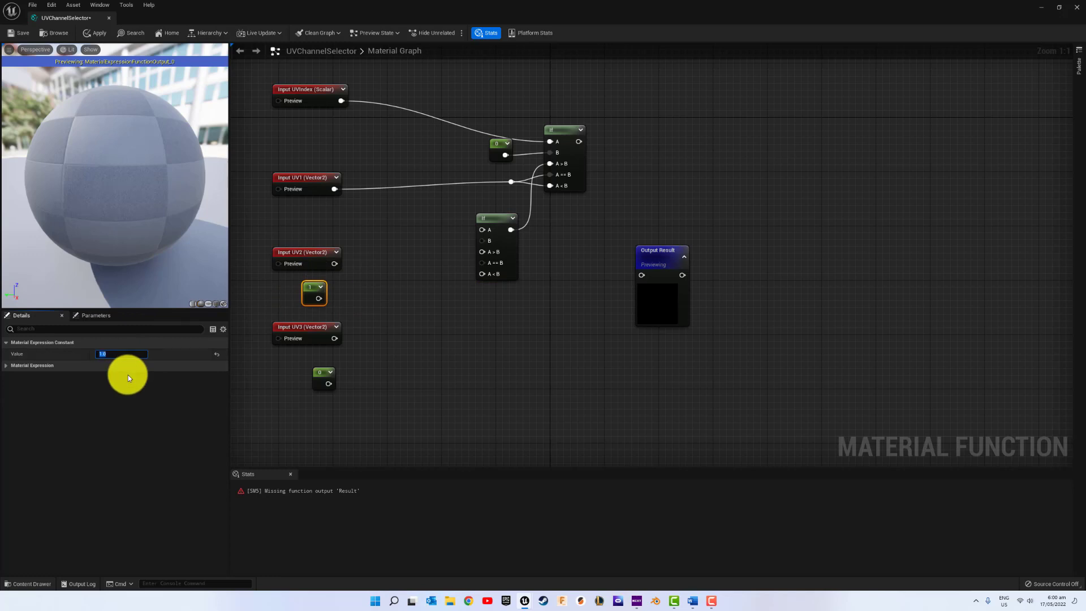
pyautogui.press('Return')
# - Arrange the constant 1 and Input UV2 beside the second If node, wiring UV2 into it
pyautogui.moveTo(310, 287); pyautogui.dragTo(402, 233)
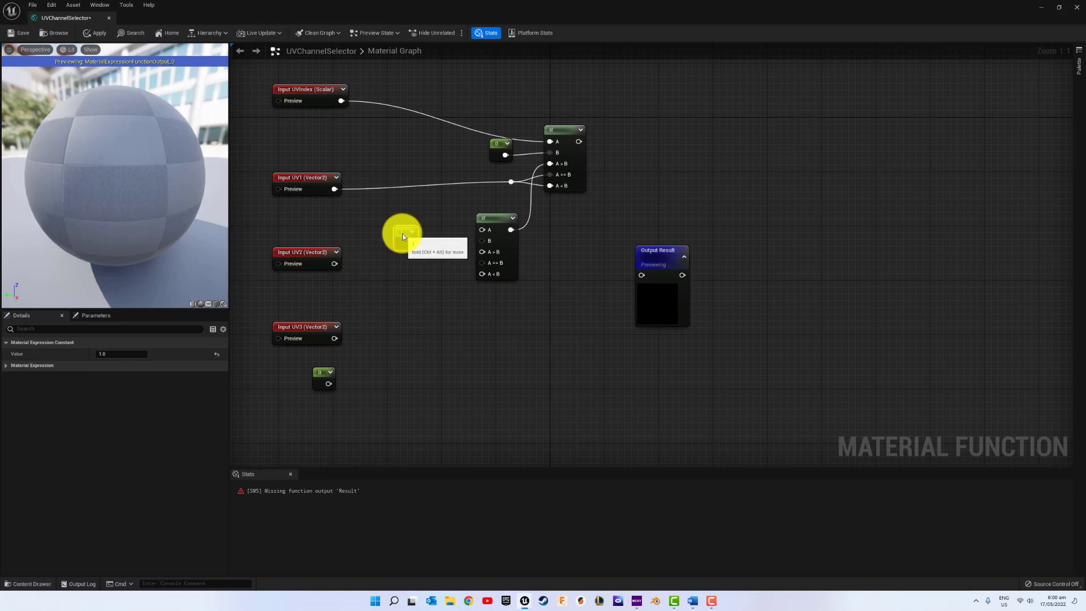
pyautogui.moveTo(301, 265); pyautogui.dragTo(498, 242)
pyautogui.click(405, 254)
pyautogui.moveTo(414, 233)
pyautogui.mouseDown()
pyautogui.moveTo(482, 250)
pyautogui.moveTo(395, 225)
pyautogui.mouseUp()
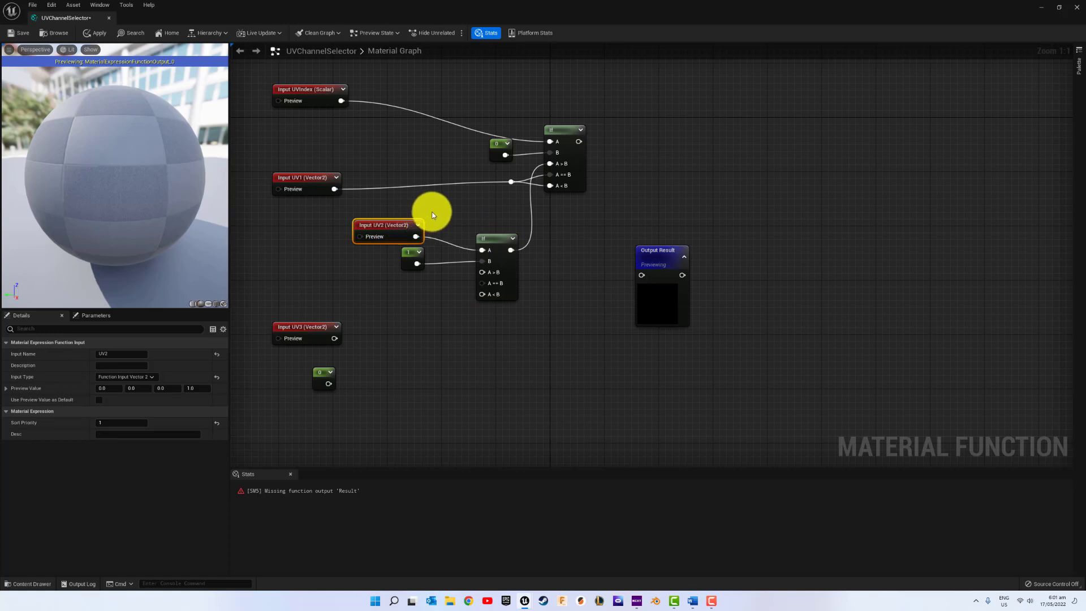
pyautogui.click(478, 222)
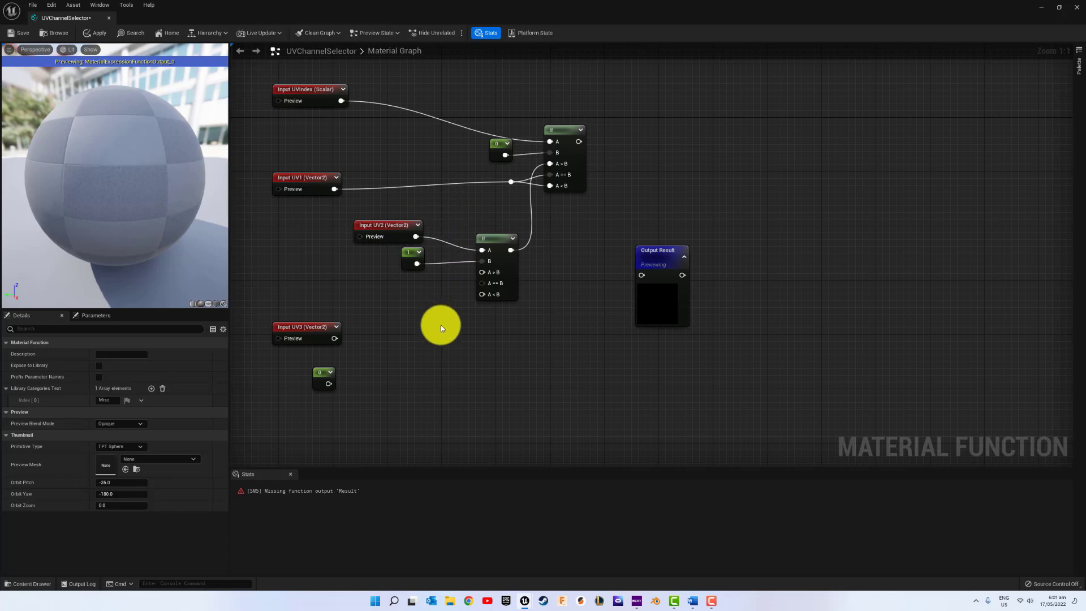
# - Rename the three Vector2 function inputs to UV0, UV1 and UV2, and move UV1 beside the second If
pyautogui.moveTo(436, 325)
pyautogui.mouseDown(button='right')
pyautogui.moveTo(443, 249)
pyautogui.moveTo(439, 330)
pyautogui.mouseUp(button='right')
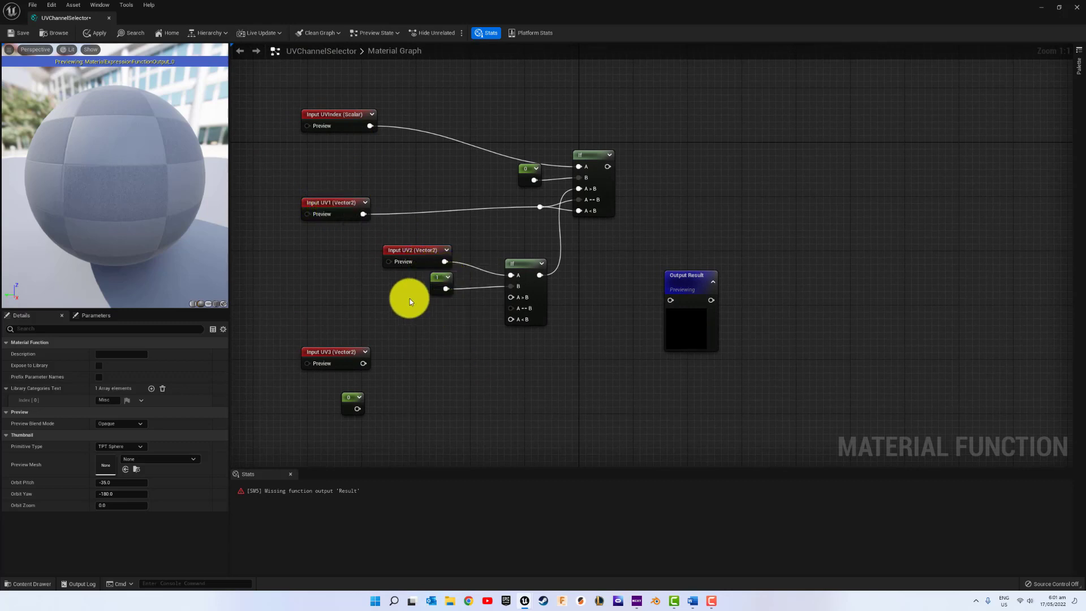
pyautogui.click(344, 204)
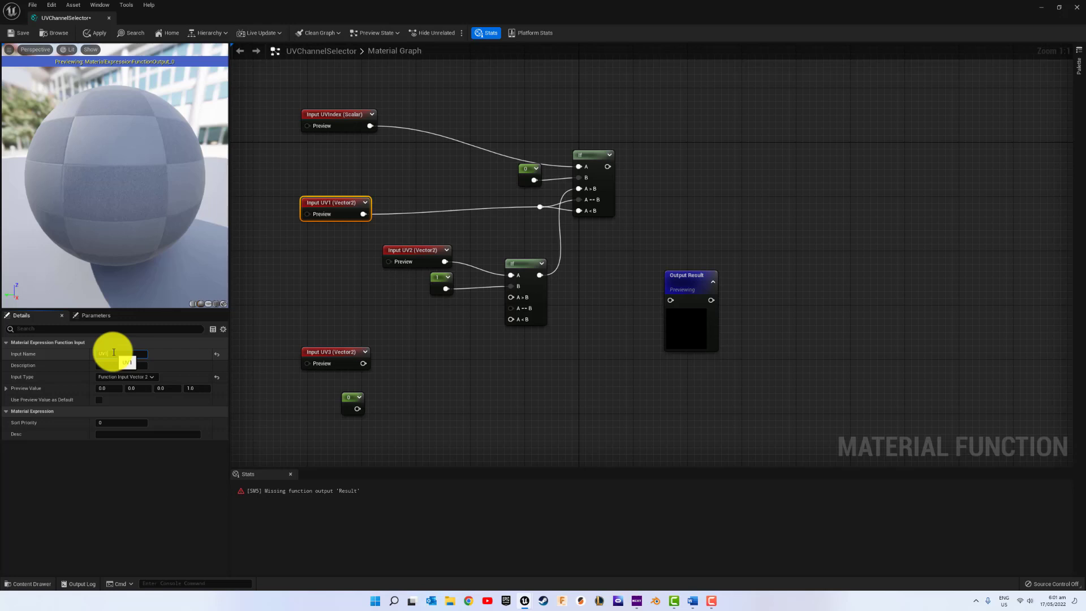
pyautogui.doubleClick(114, 354)
pyautogui.click(405, 250)
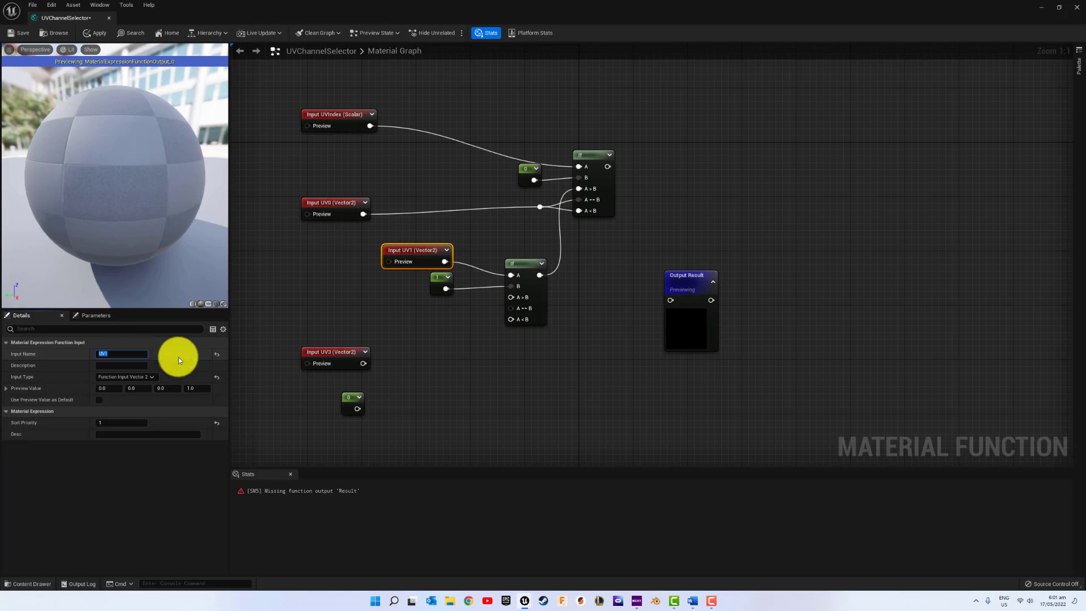
pyautogui.click(332, 354)
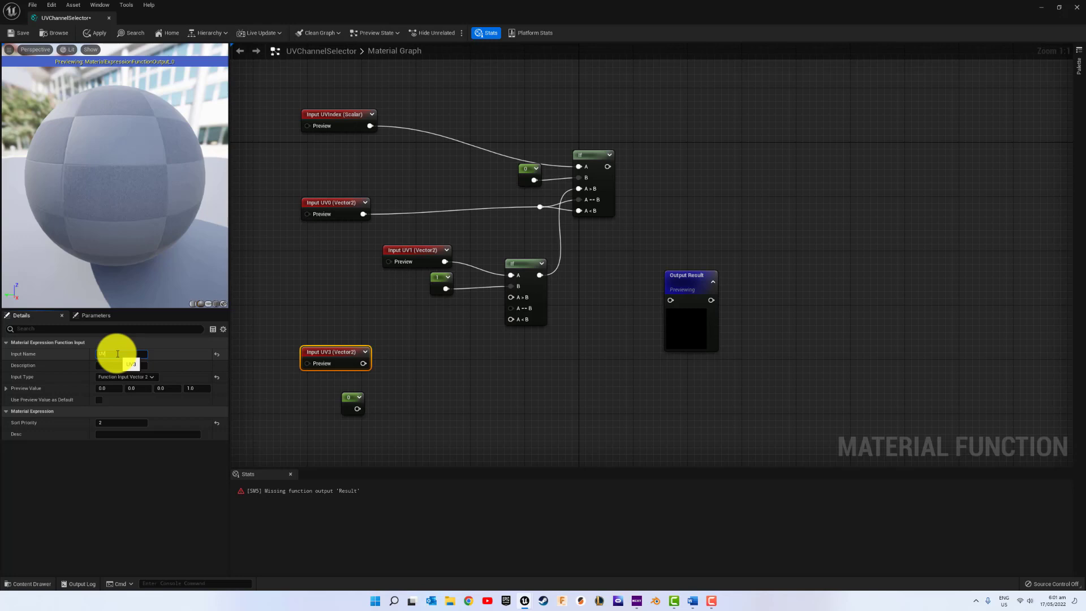
pyautogui.click(500, 351)
pyautogui.moveTo(500, 350); pyautogui.dragTo(547, 276, button='right')
pyautogui.moveTo(469, 175); pyautogui.dragTo(558, 245)
# - Wire Input UV1 into the second If's comparison pins and route UVIndex through a reroute into its A pin
pyautogui.moveTo(537, 246); pyautogui.dragTo(515, 380, button='right')
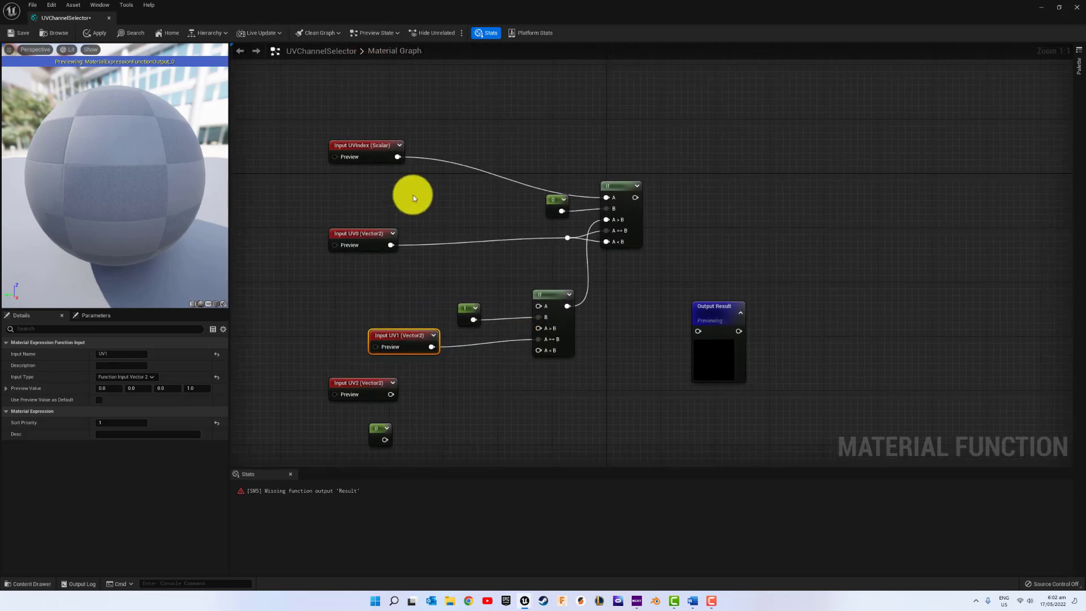
pyautogui.doubleClick(454, 164)
pyautogui.moveTo(456, 165); pyautogui.dragTo(538, 309)
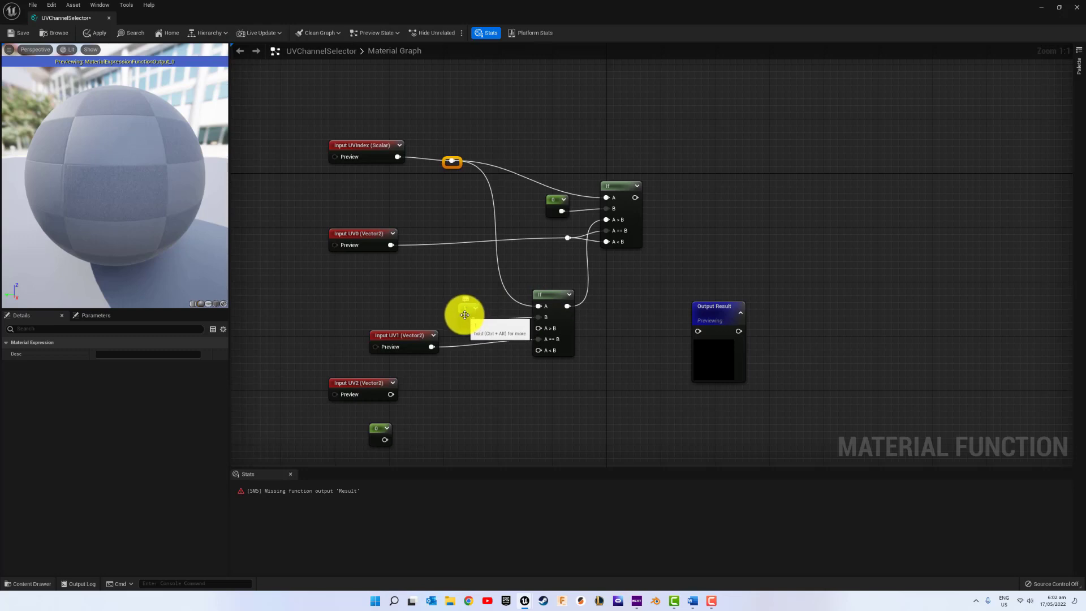
pyautogui.moveTo(475, 375); pyautogui.dragTo(471, 238, button='right')
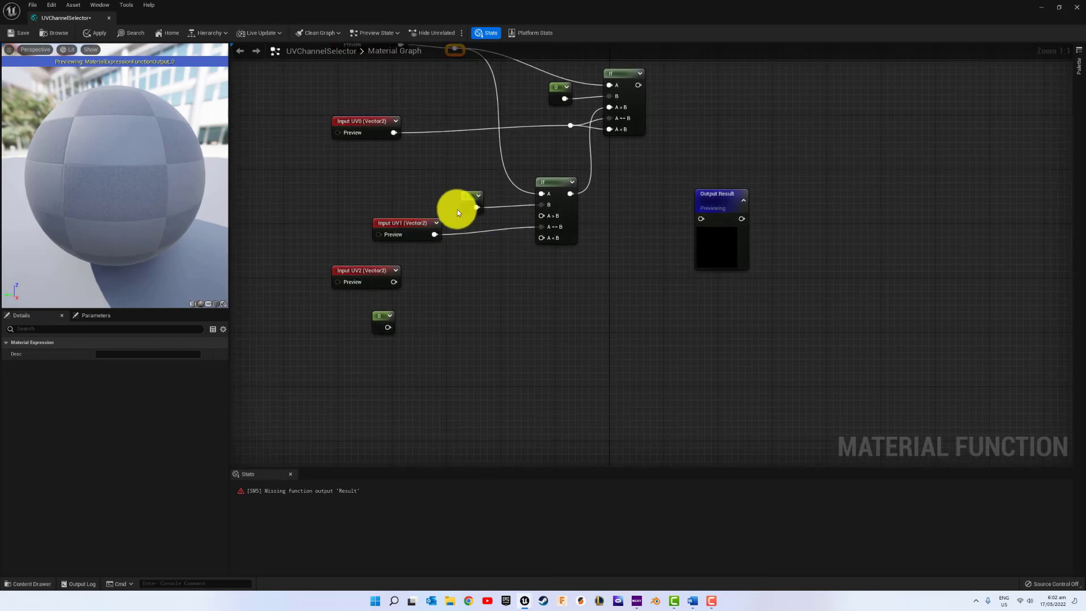
pyautogui.moveTo(421, 224); pyautogui.dragTo(459, 227)
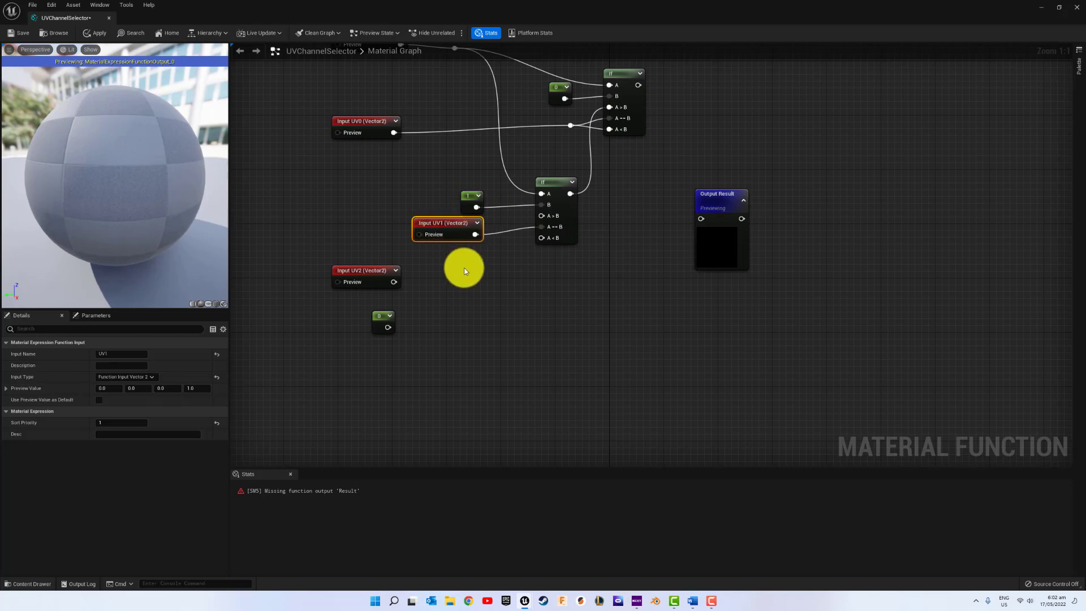
pyautogui.moveTo(474, 293); pyautogui.dragTo(470, 250, button='right')
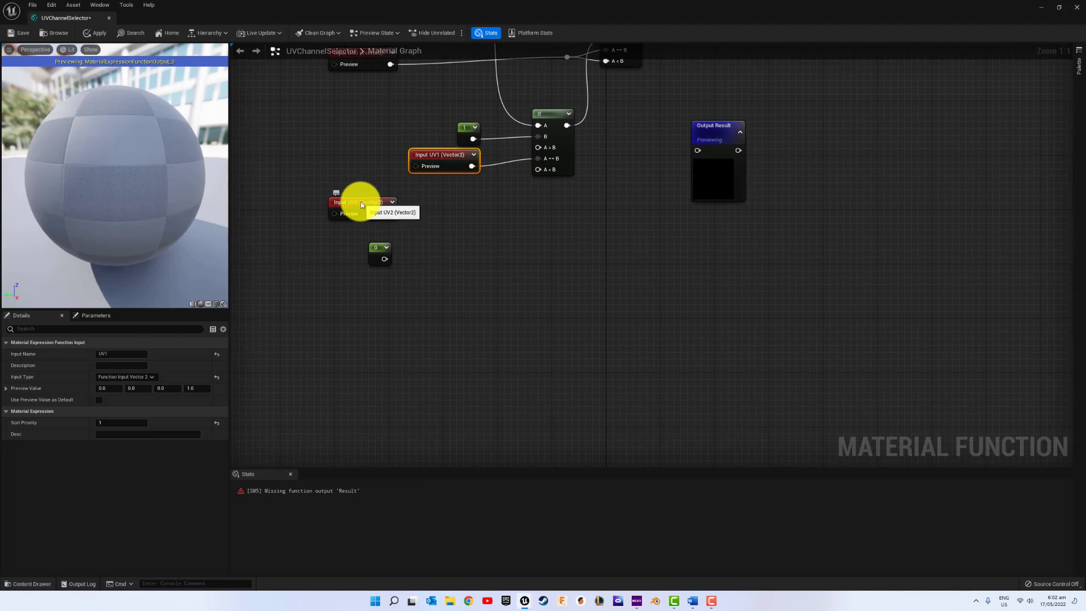
pyautogui.moveTo(358, 203); pyautogui.dragTo(451, 258)
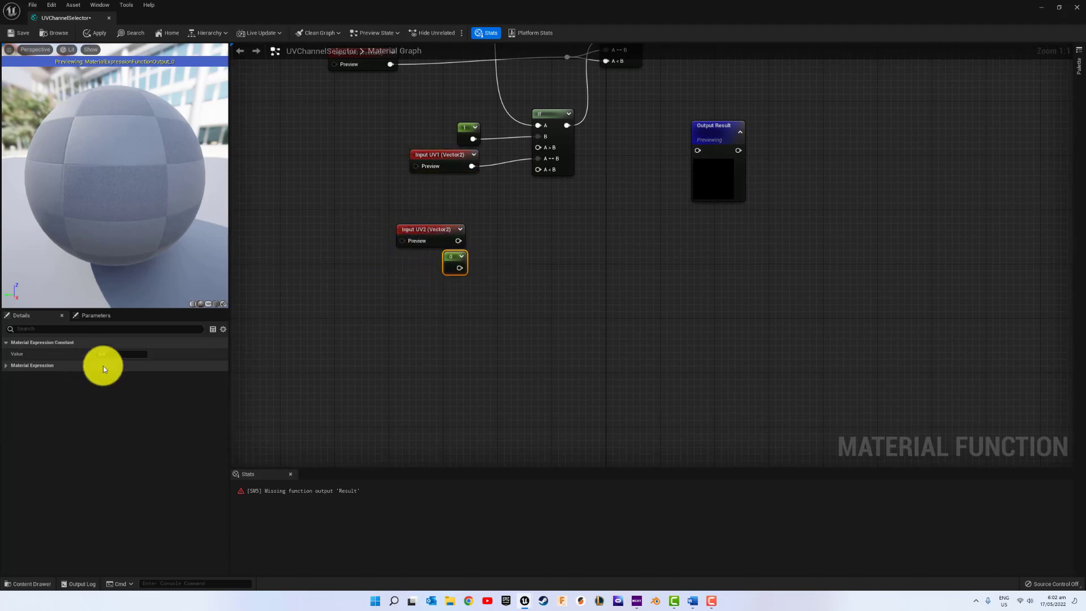
# - Set the last constant to 2 and duplicate the second If as a third If beside Input UV2
pyautogui.click(116, 355)
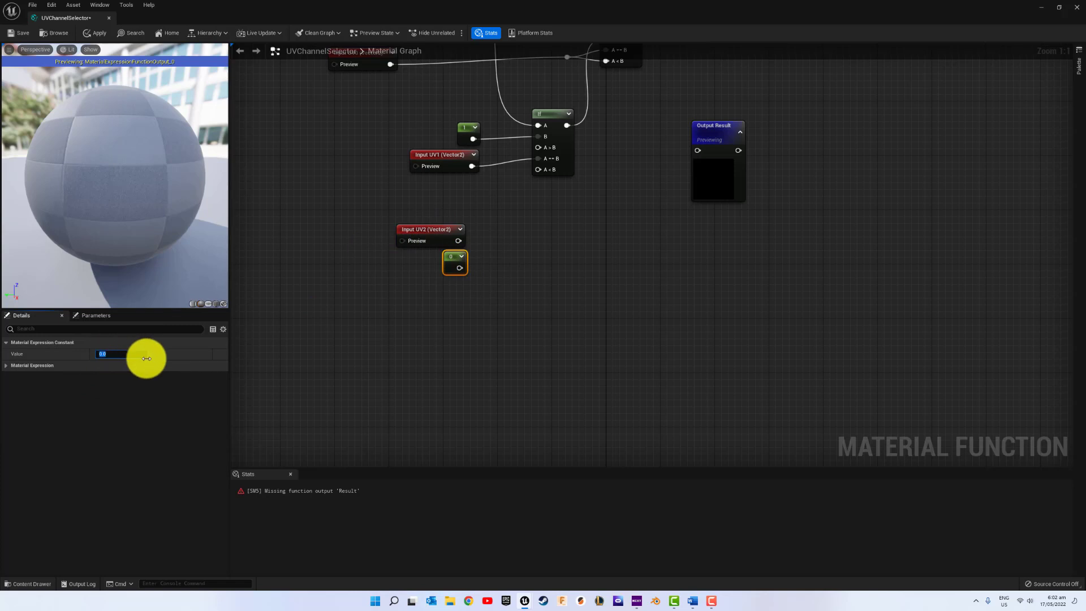
pyautogui.click(557, 309)
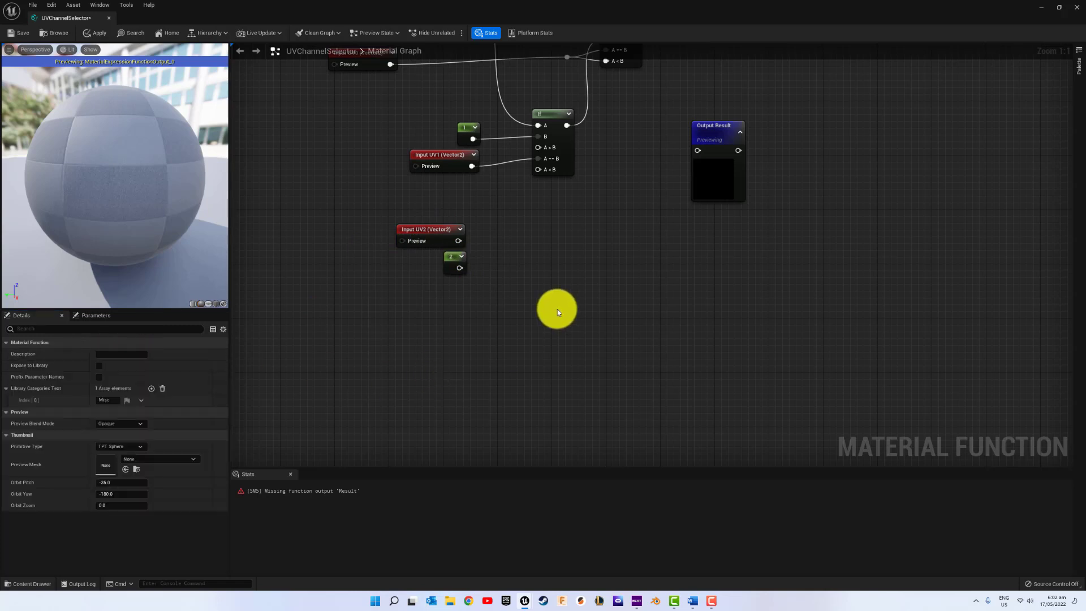
pyautogui.moveTo(563, 280); pyautogui.dragTo(550, 325, button='right')
pyautogui.click(528, 161)
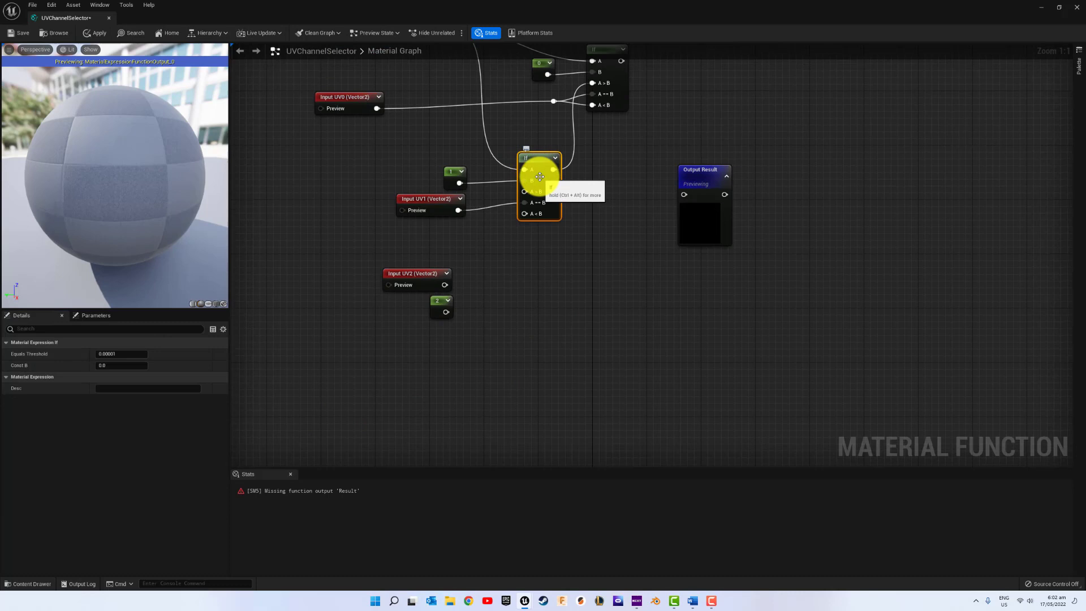
pyautogui.hotkey('ctrl', 'd')
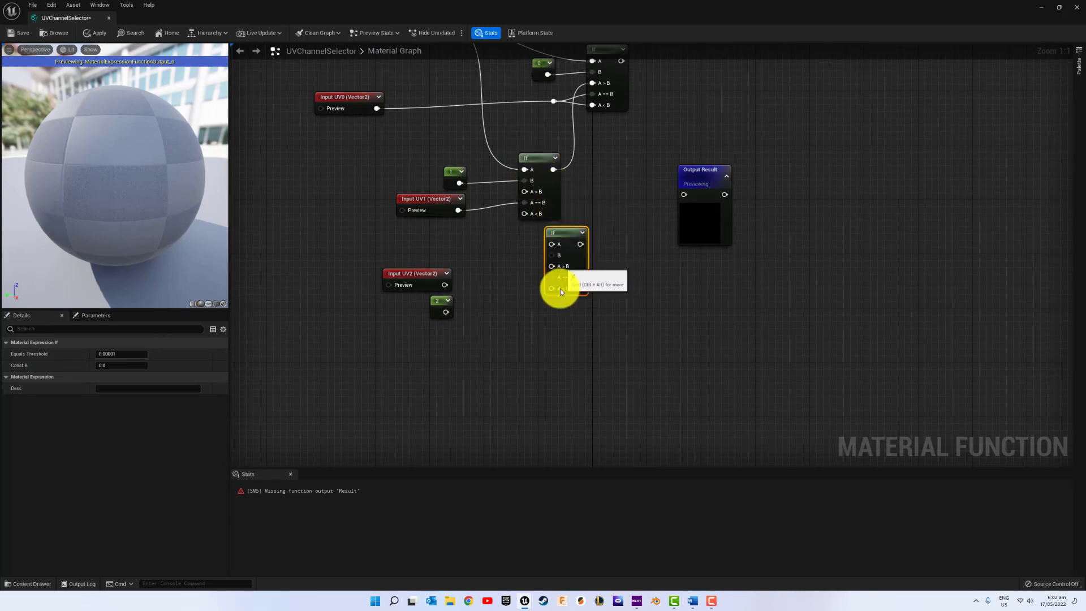
pyautogui.moveTo(559, 285); pyautogui.dragTo(491, 299)
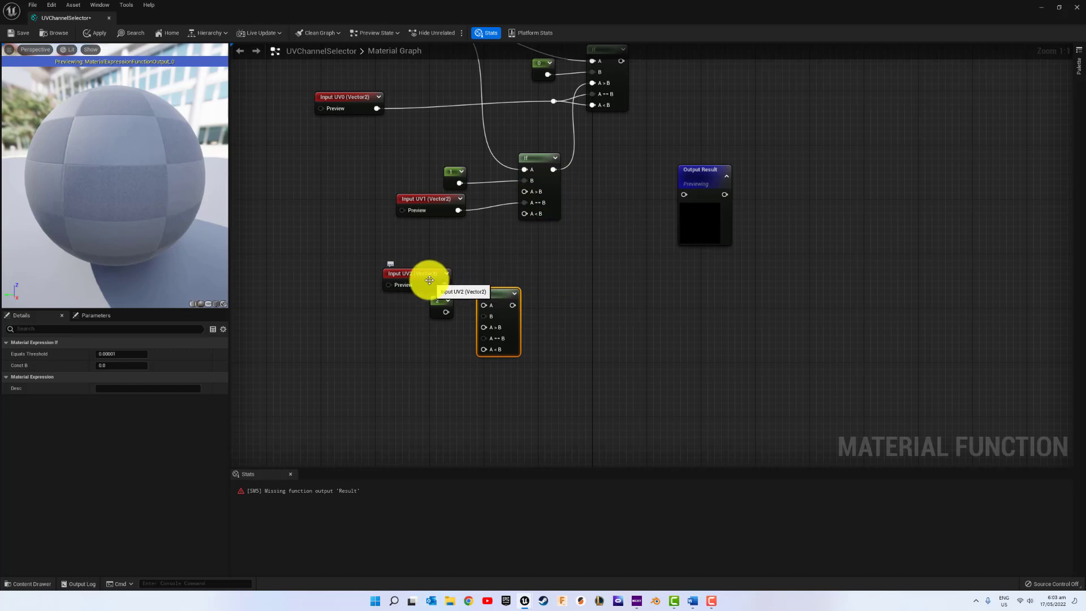
pyautogui.moveTo(419, 275); pyautogui.dragTo(529, 295)
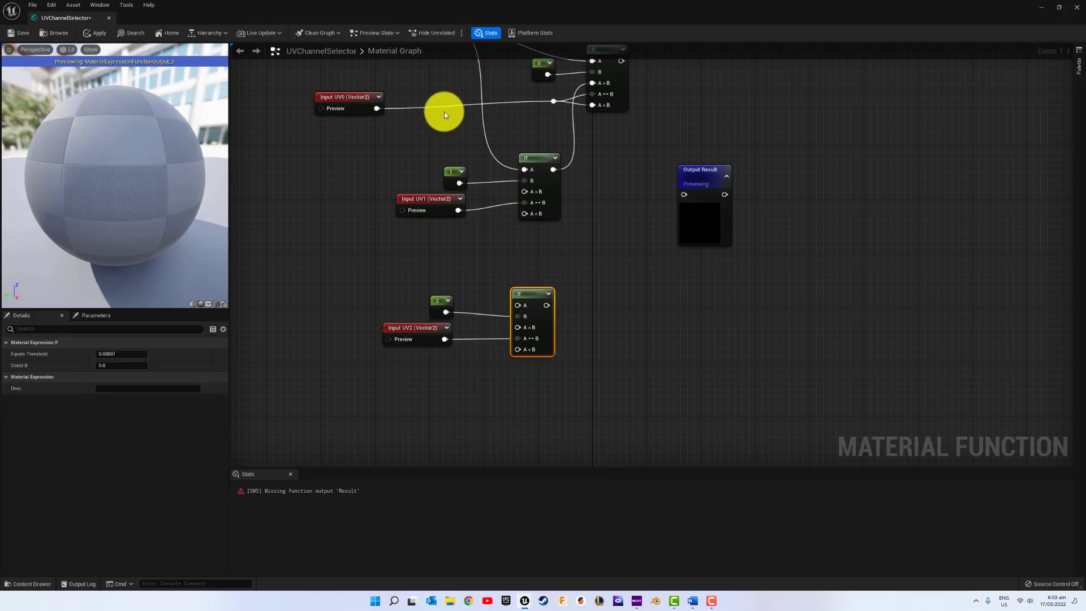
# - Route UVIndex through a new reroute point into the third If node's A input
pyautogui.doubleClick(484, 129)
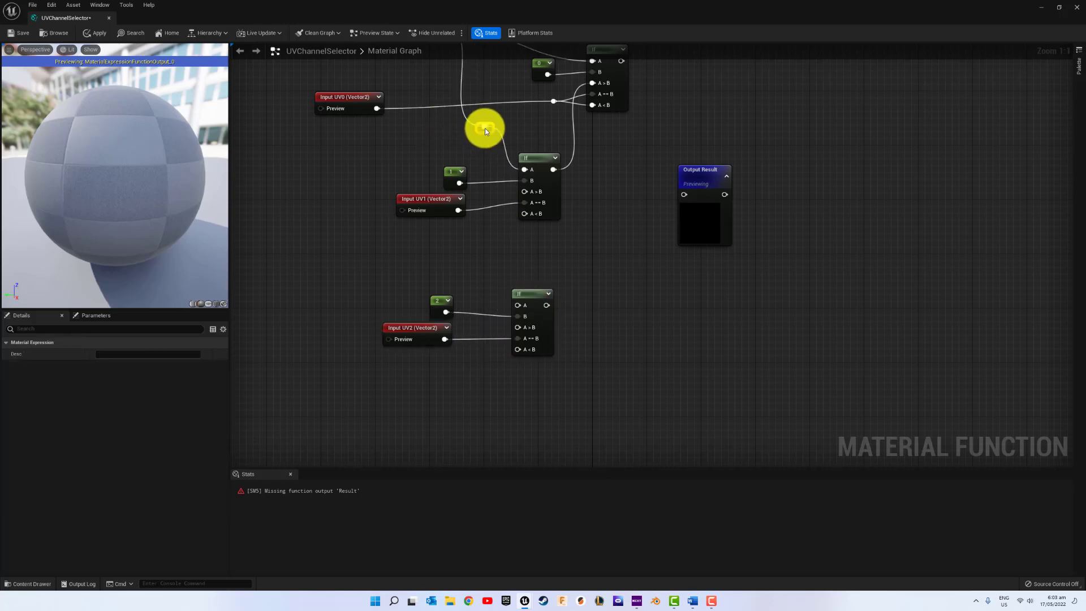
pyautogui.moveTo(481, 128); pyautogui.dragTo(533, 304)
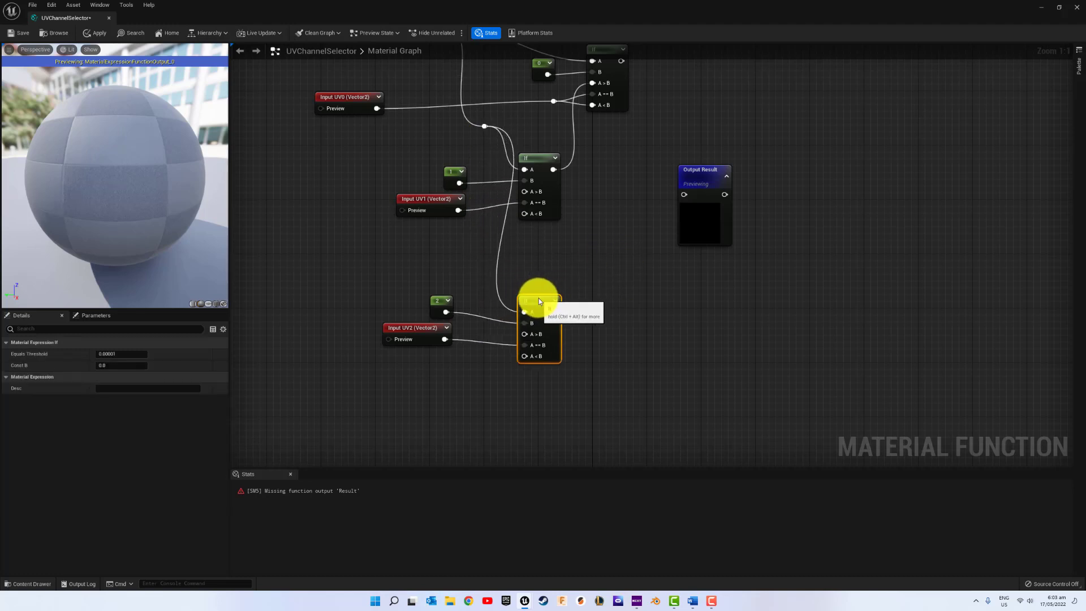
pyautogui.click(627, 333)
pyautogui.moveTo(627, 334); pyautogui.dragTo(630, 263, button='right')
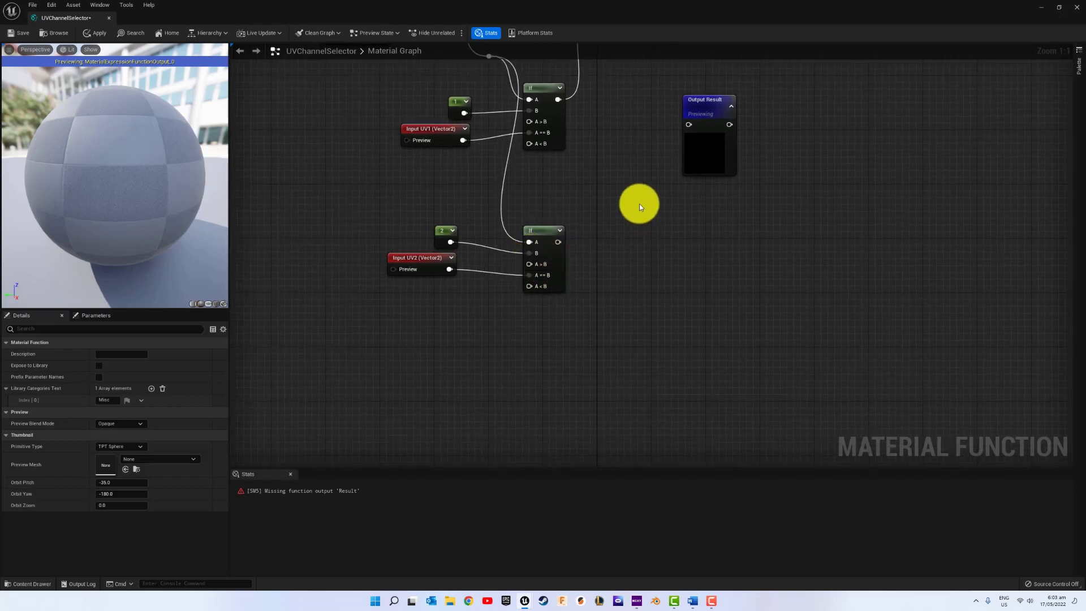
# - Connect Input UV0 to the lower If node's A > B input and move UV0 further left
pyautogui.moveTo(603, 173); pyautogui.dragTo(635, 315, button='right')
pyautogui.scroll(-1, 619, 314)
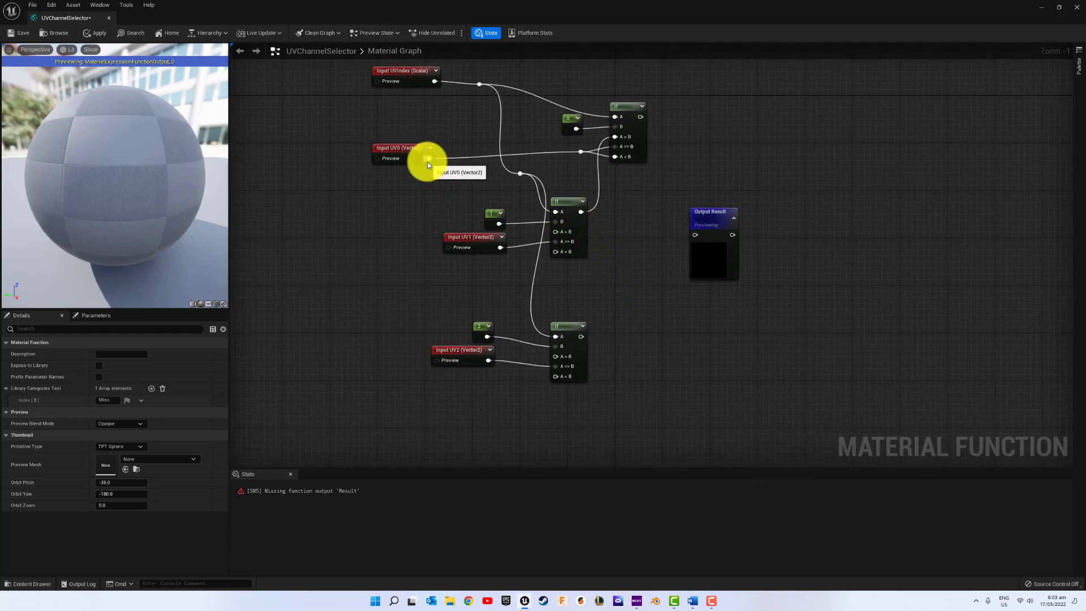
pyautogui.moveTo(428, 161); pyautogui.dragTo(555, 357)
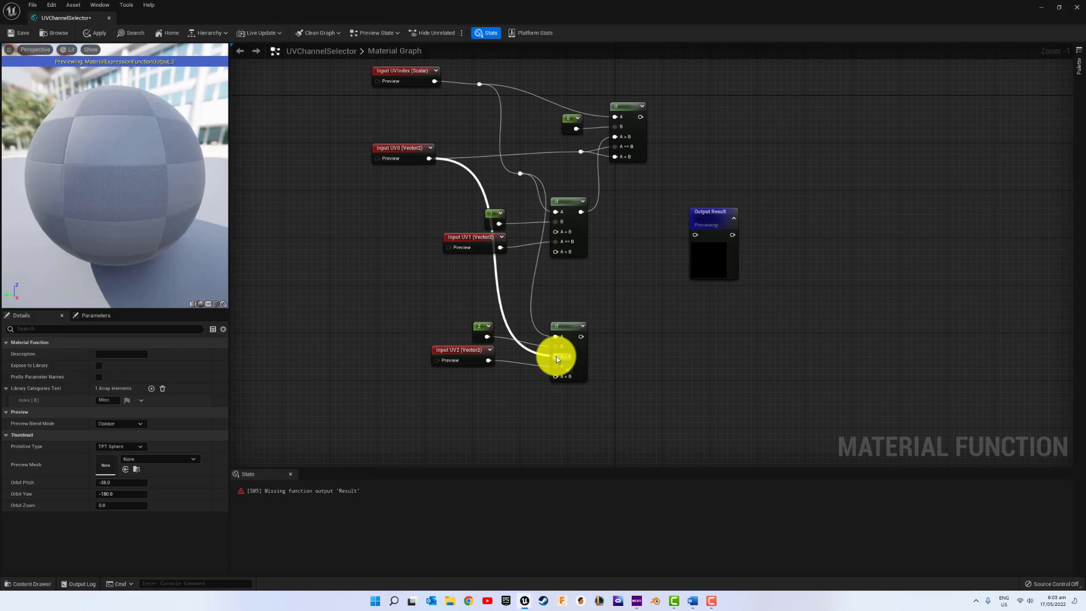
pyautogui.moveTo(555, 356); pyautogui.dragTo(556, 356)
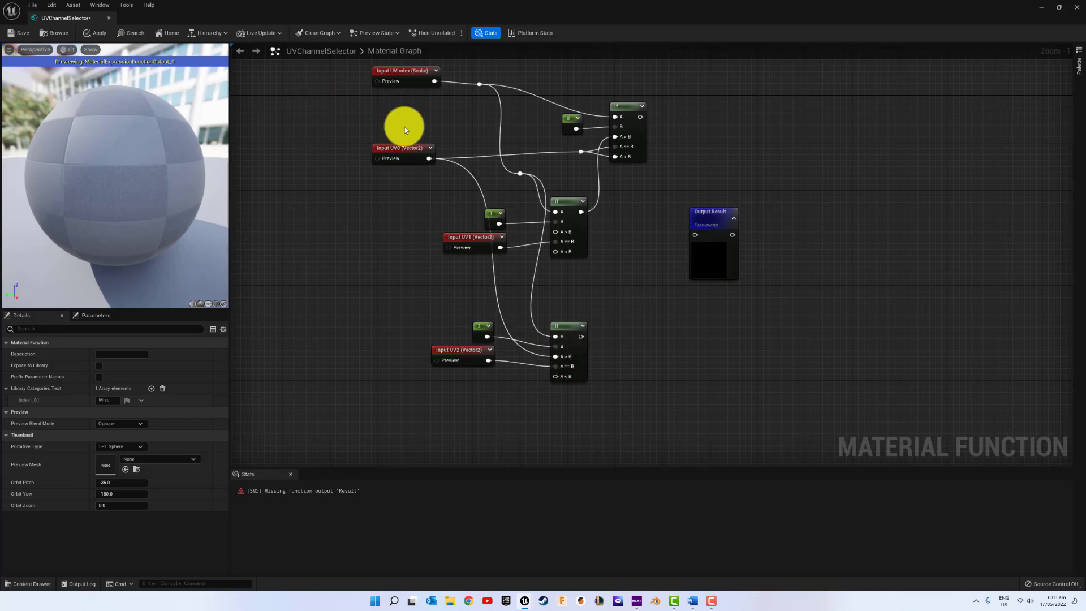
pyautogui.moveTo(411, 149); pyautogui.dragTo(373, 155)
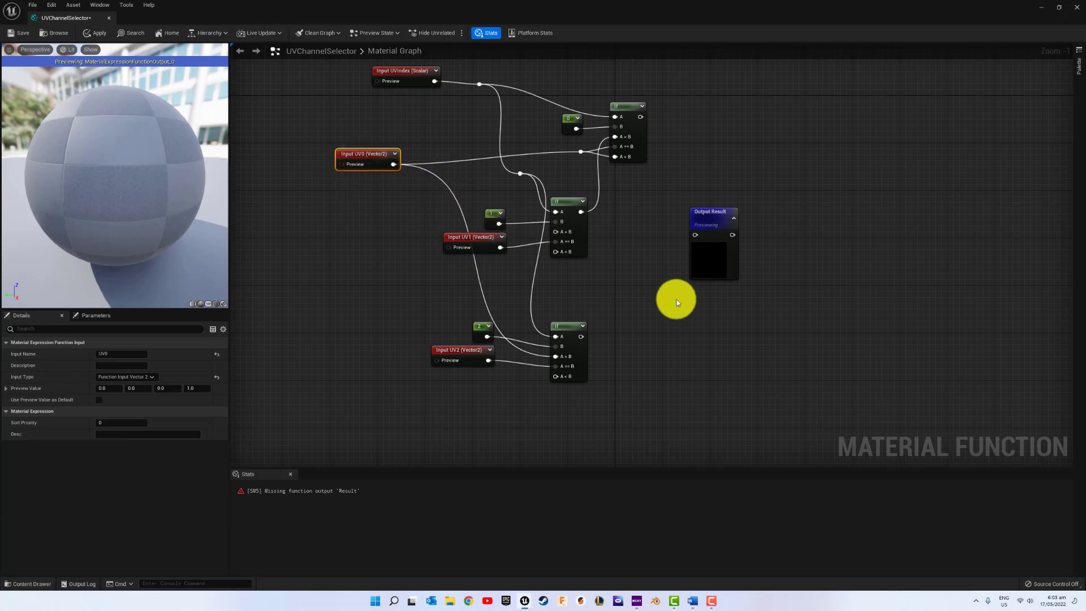
# - Send the top If node's result into the Output Result node
pyautogui.moveTo(614, 312); pyautogui.dragTo(608, 359, button='right')
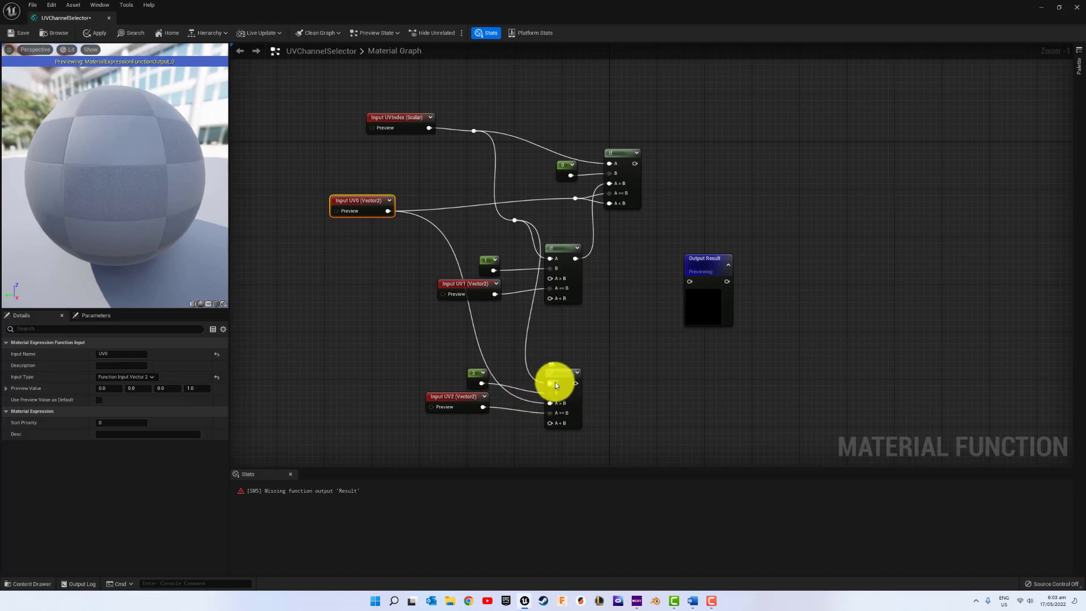
pyautogui.moveTo(627, 379); pyautogui.dragTo(513, 286, button='right')
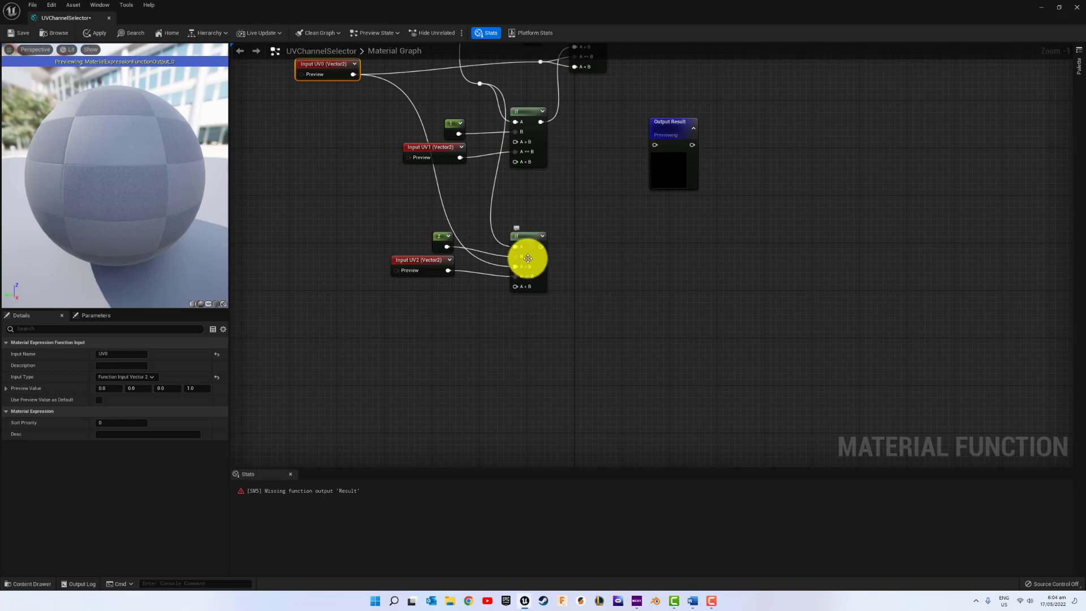
pyautogui.moveTo(536, 167); pyautogui.dragTo(574, 288, button='right')
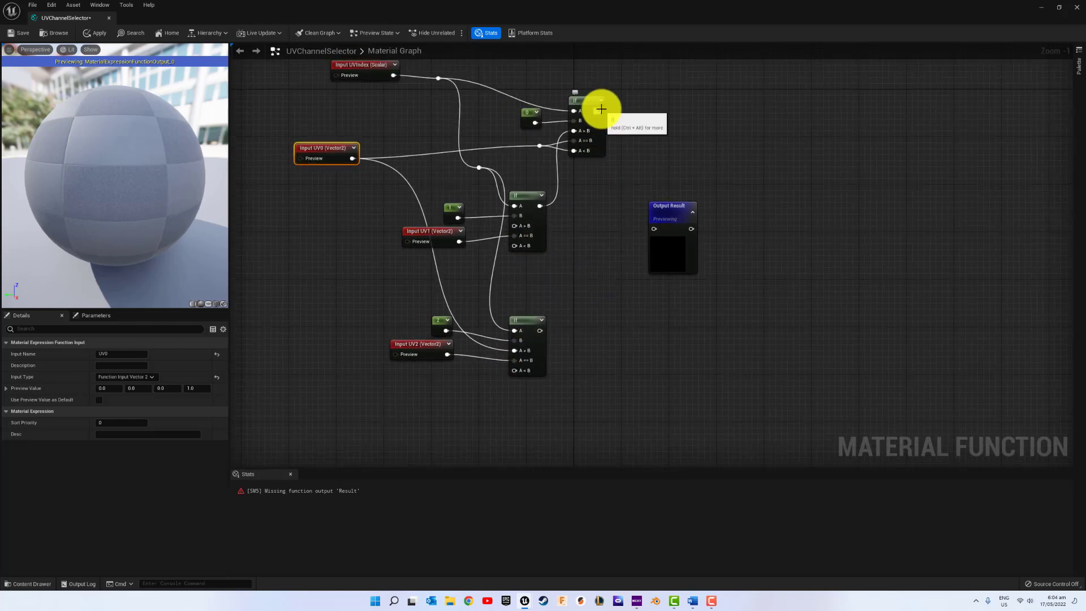
pyautogui.moveTo(601, 109); pyautogui.dragTo(655, 228)
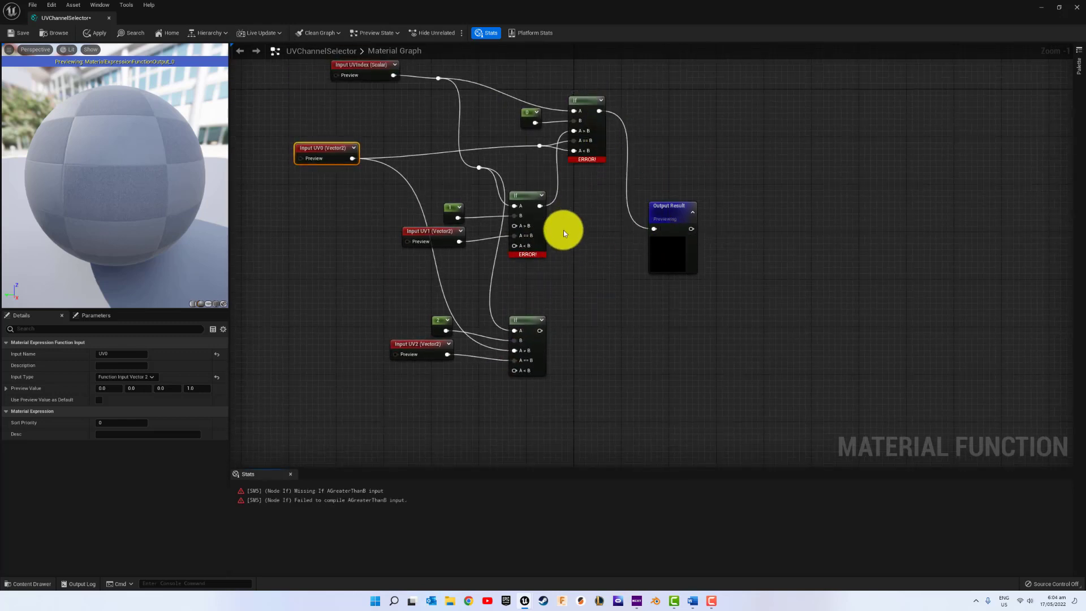
# - Add 0,0 Constant2Vector nodes and copy them under the If nodes as A<B fallbacks
pyautogui.click(582, 290)
pyautogui.moveTo(582, 291); pyautogui.dragTo(567, 321, button='right')
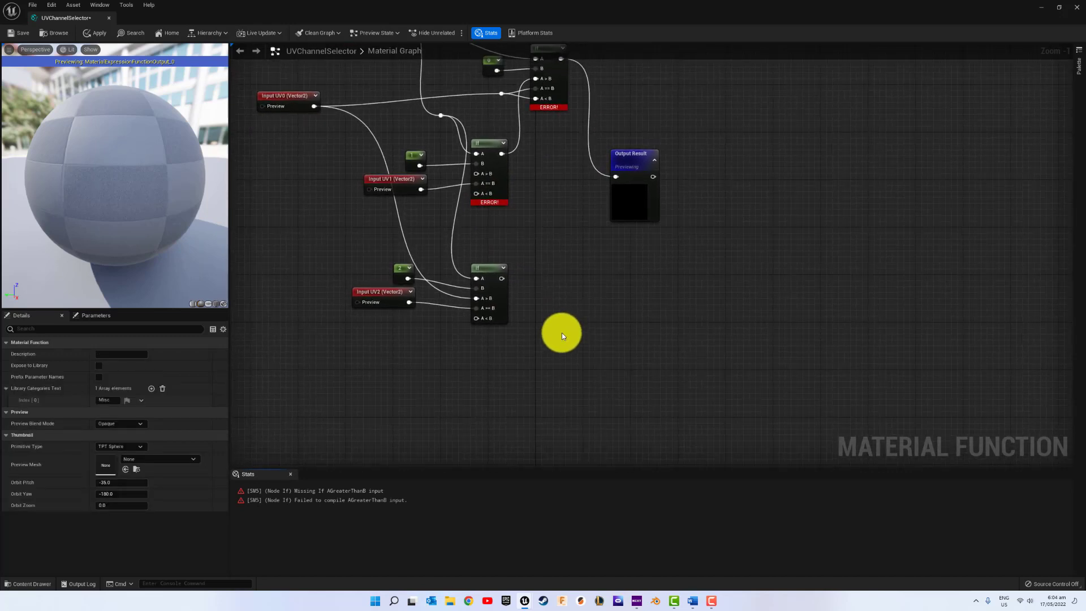
pyautogui.click(398, 344)
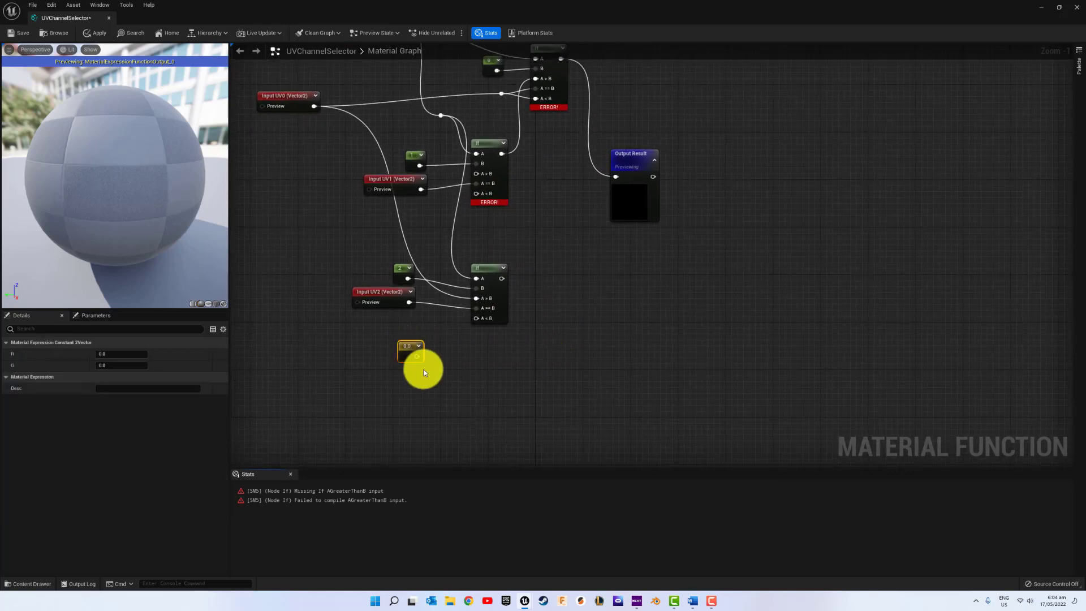
pyautogui.moveTo(417, 355); pyautogui.dragTo(476, 318)
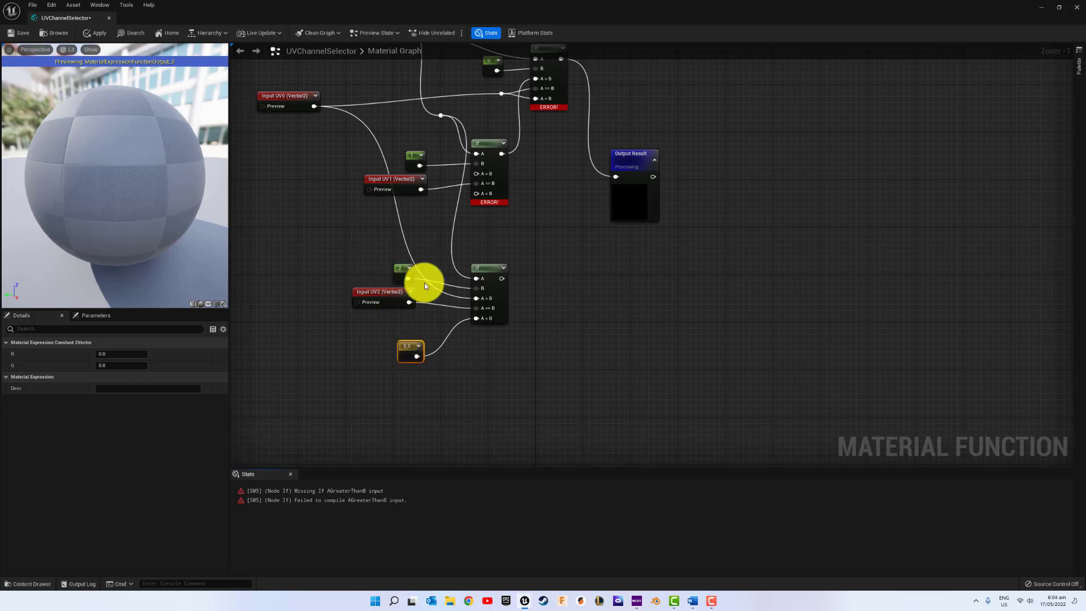
pyautogui.moveTo(448, 342); pyautogui.dragTo(574, 341, button='right')
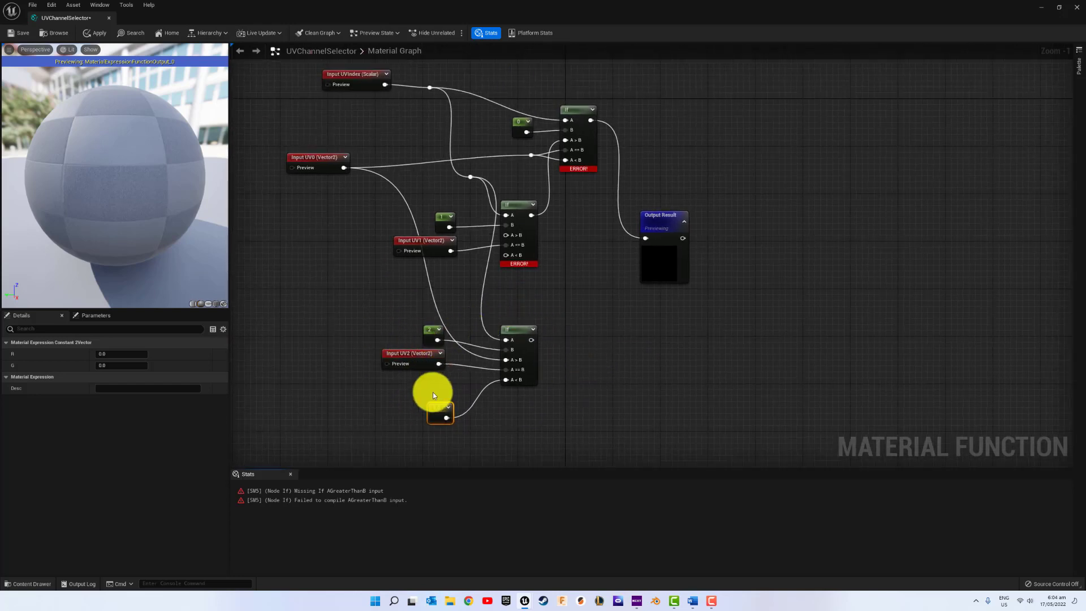
pyautogui.hotkey('ctrl', 'c')
pyautogui.hotkey('ctrl', 'v')
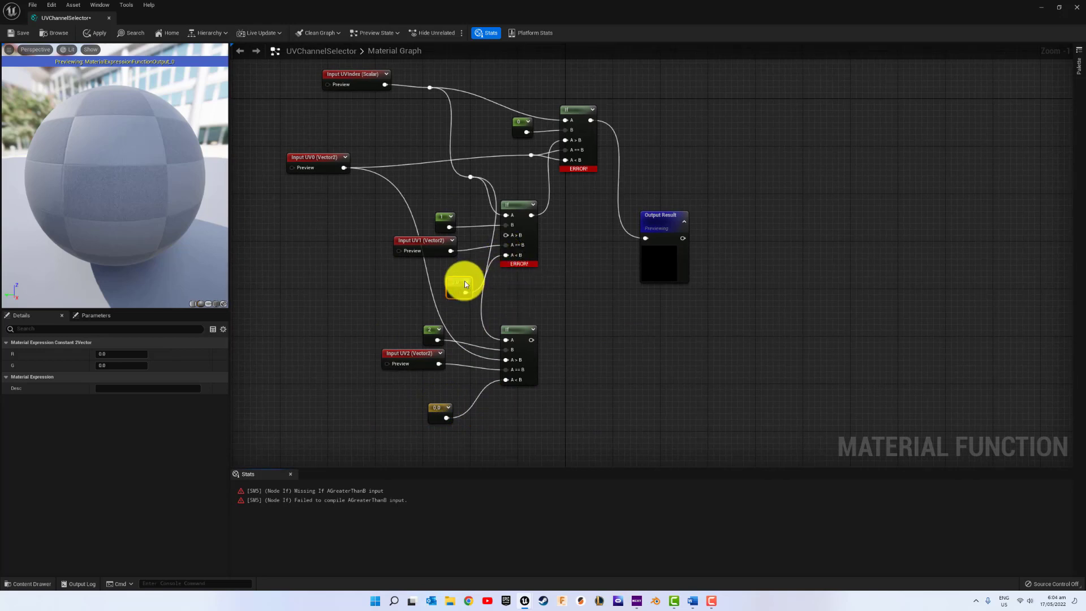
pyautogui.moveTo(464, 280); pyautogui.dragTo(516, 270)
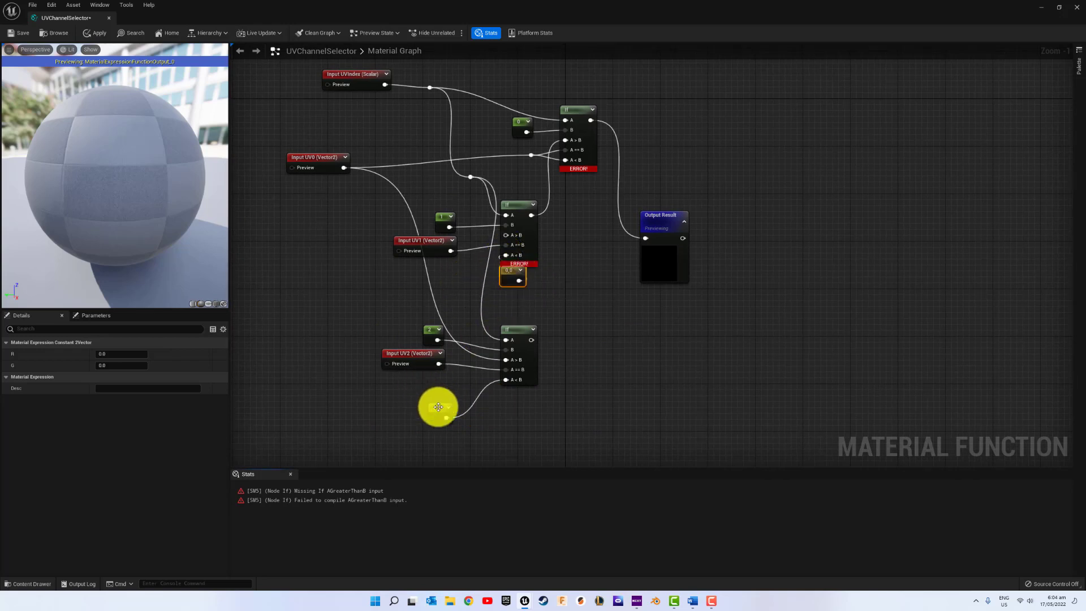
pyautogui.moveTo(436, 405); pyautogui.dragTo(513, 390)
# - Chain the lower If into the middle If's A>B, and the middle If into the top If's A>B
pyautogui.click(586, 338)
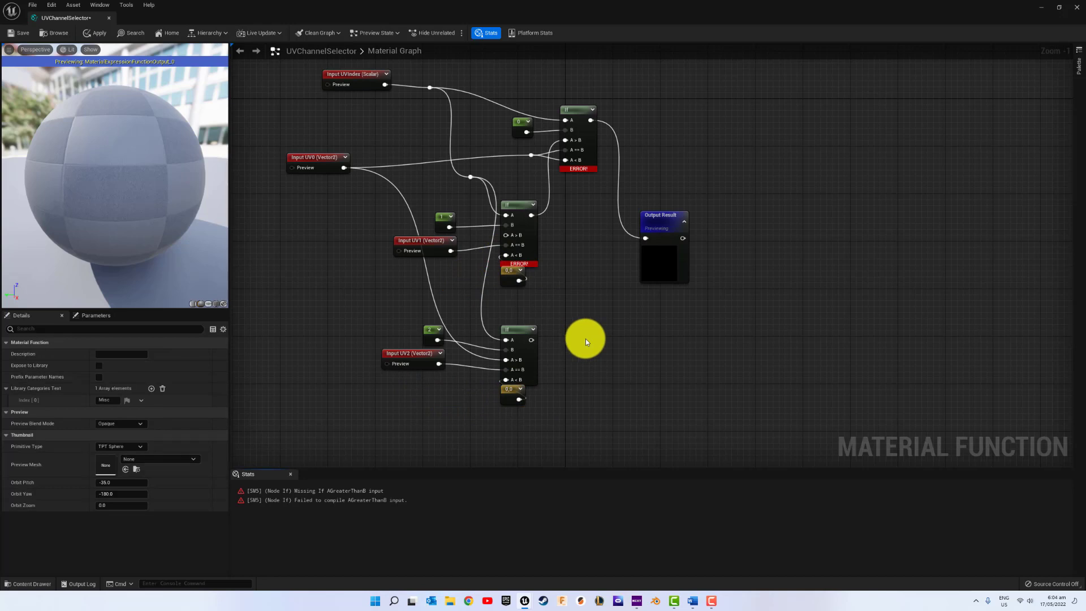
pyautogui.moveTo(619, 300); pyautogui.dragTo(622, 238, button='right')
pyautogui.moveTo(364, 254); pyautogui.dragTo(620, 372)
pyautogui.moveTo(534, 278); pyautogui.dragTo(450, 283)
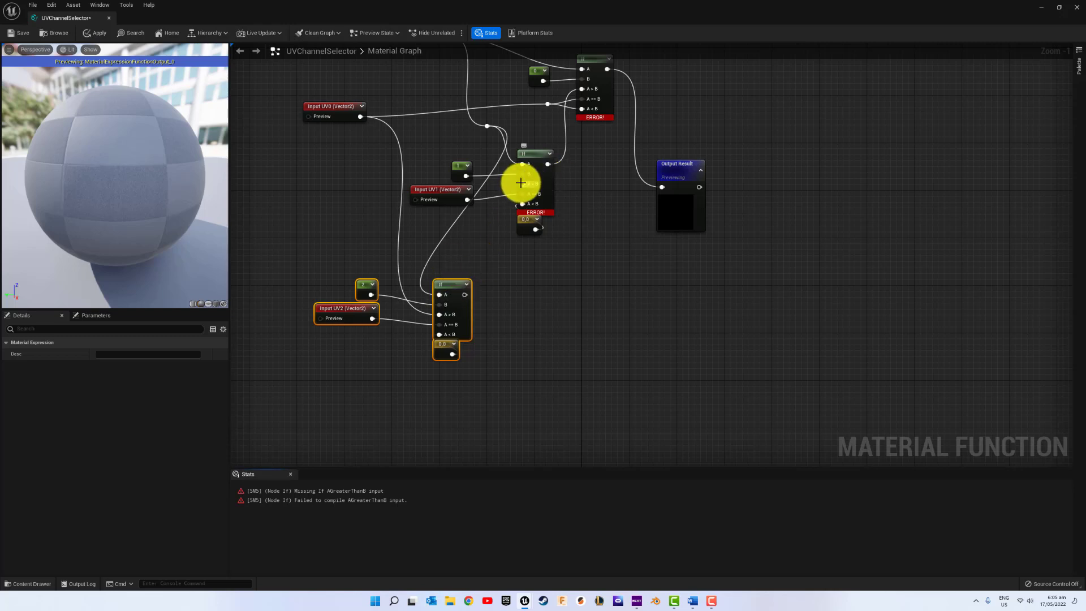
pyautogui.moveTo(522, 184); pyautogui.dragTo(464, 294)
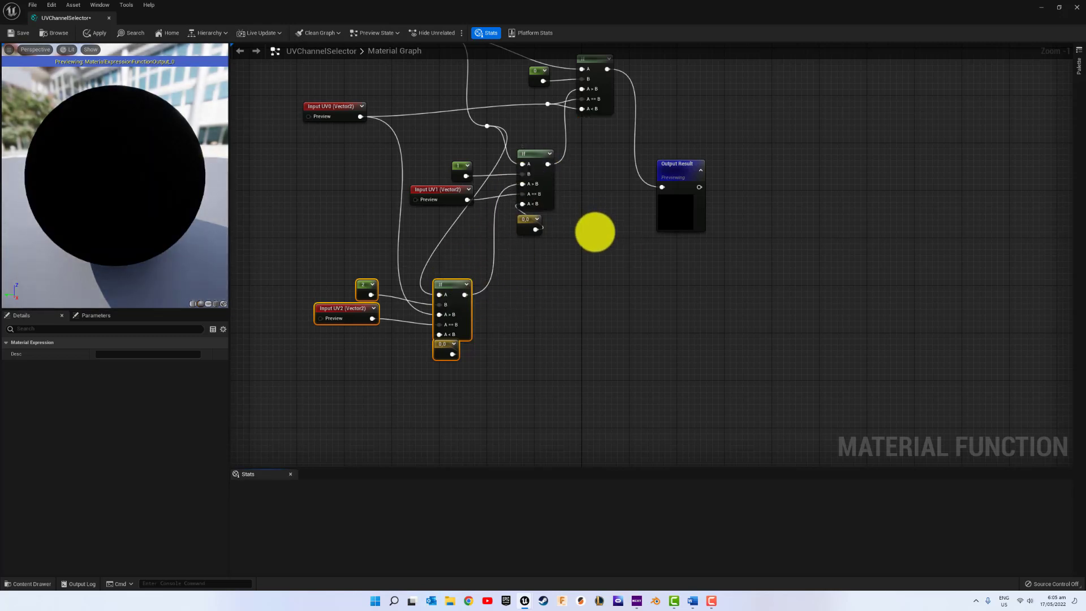
pyautogui.moveTo(595, 232); pyautogui.dragTo(621, 300, button='right')
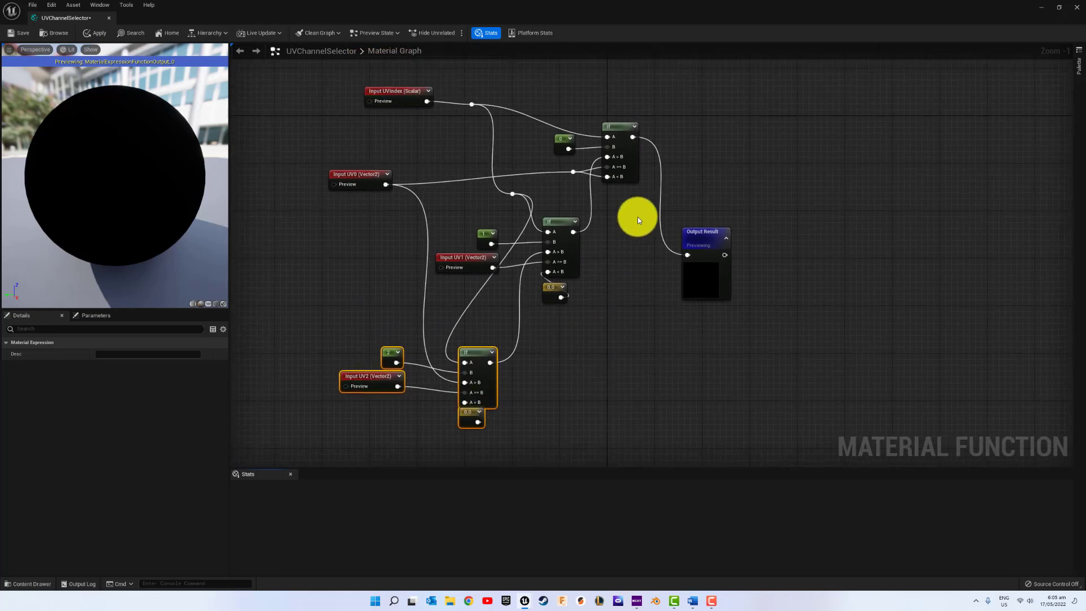
pyautogui.moveTo(588, 225); pyautogui.dragTo(577, 231)
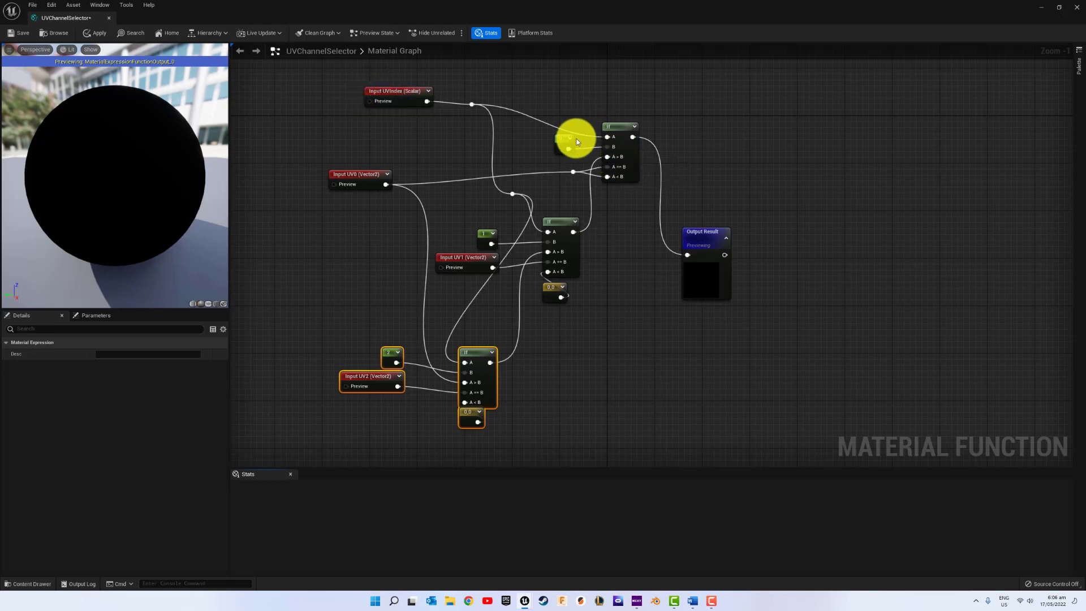
# - Check the 0/1/2 constants, UVIndex input and If nodes, then close the UVChannelSelector editor
pyautogui.click(390, 349)
pyautogui.click(486, 235)
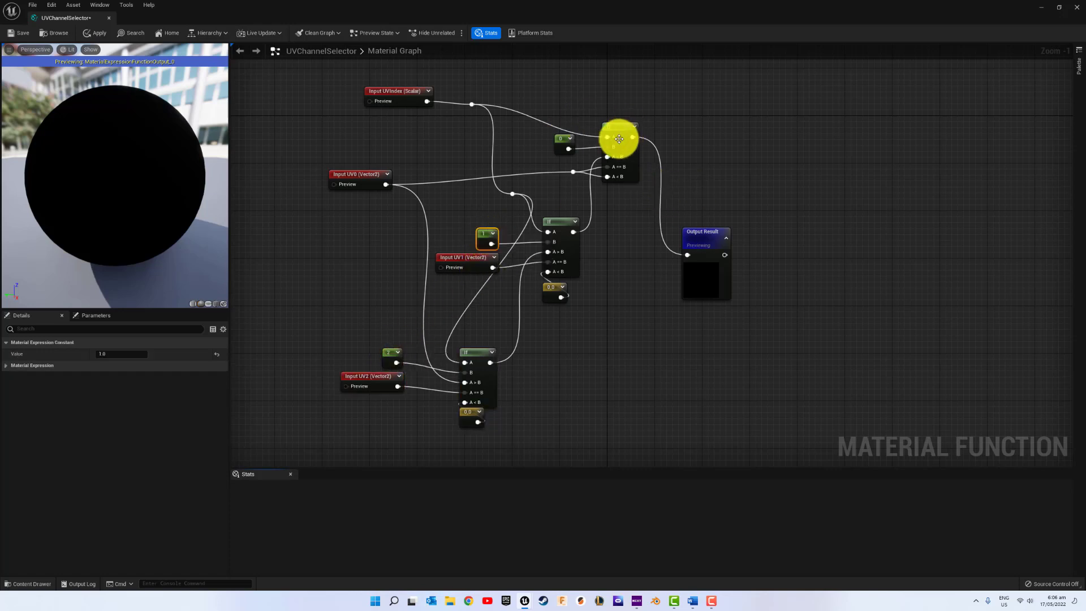
pyautogui.click(408, 96)
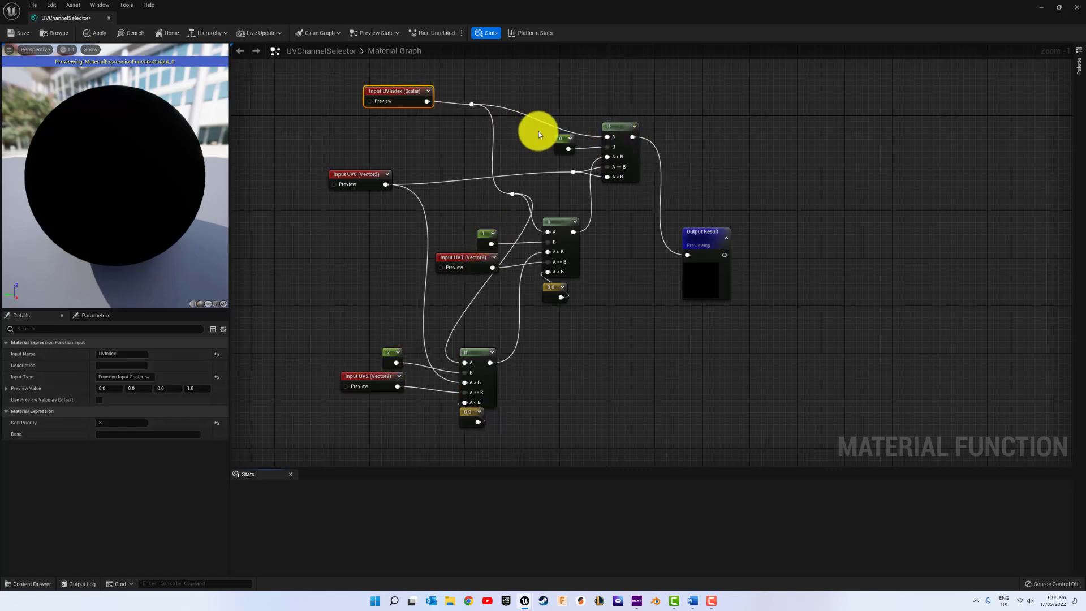
pyautogui.click(563, 139)
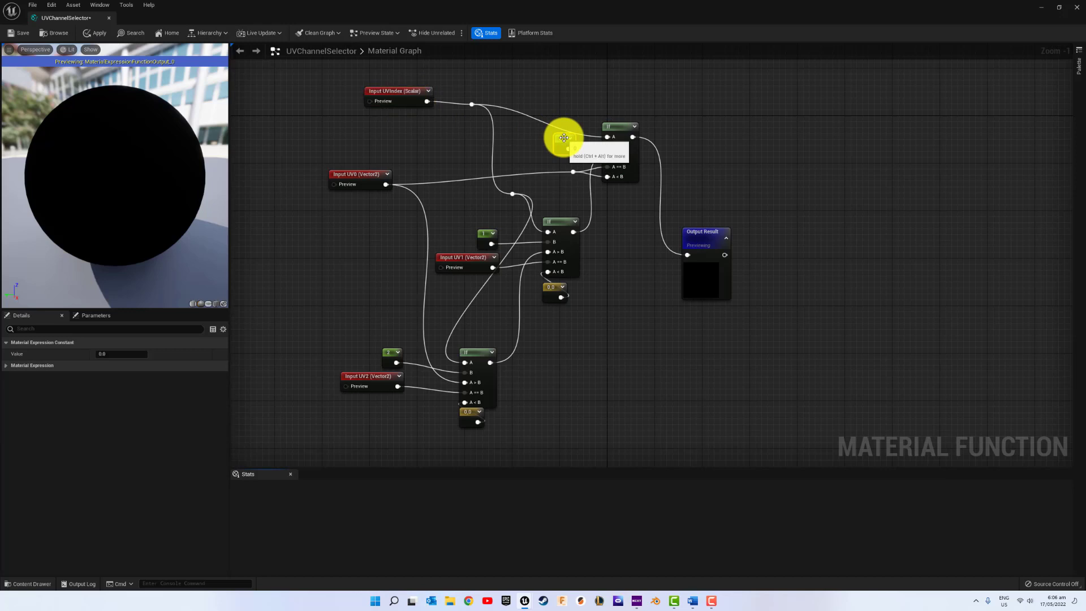
pyautogui.click(555, 224)
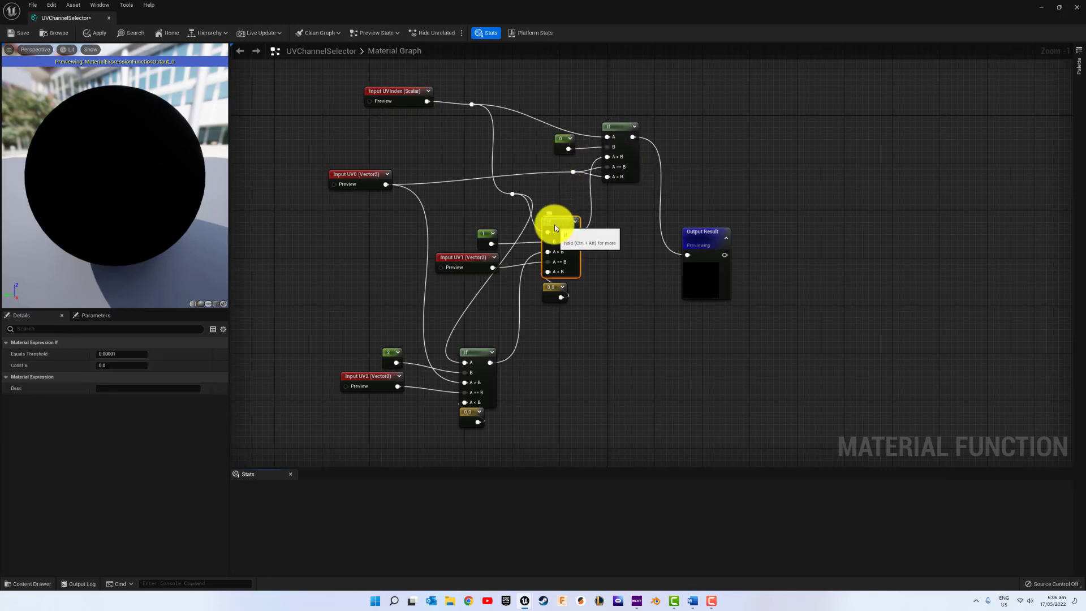
pyautogui.click(479, 358)
pyautogui.click(562, 321)
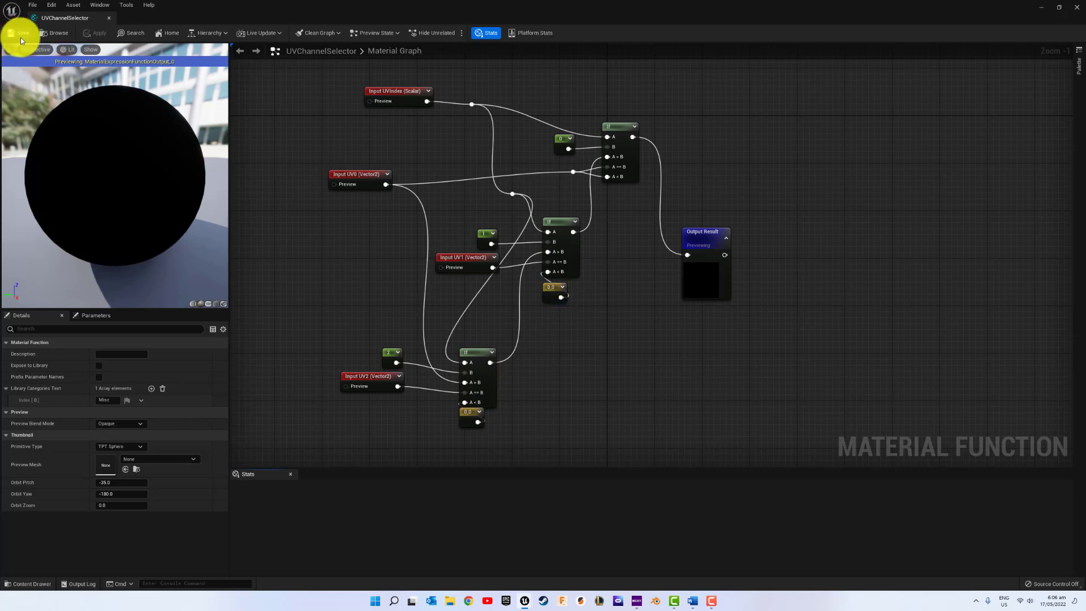
pyautogui.click(108, 18)
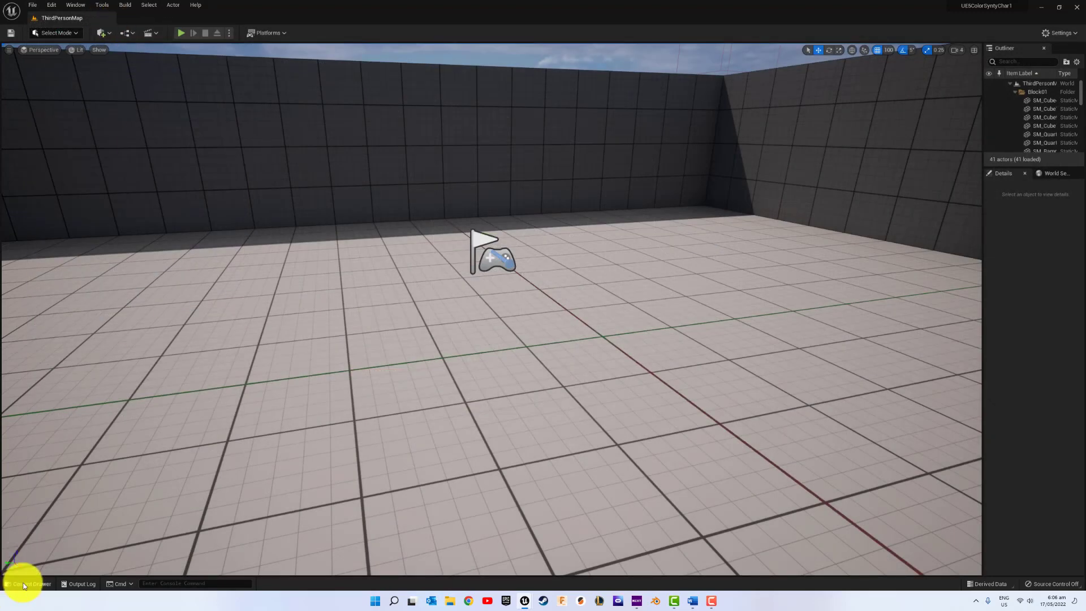
# - Open Mat_PolygonFarm_01_A_UVChannel and plug a UVChannelSelector node's Result into the Texture Sample UVs
pyautogui.click(23, 584)
pyautogui.doubleClick(358, 508)
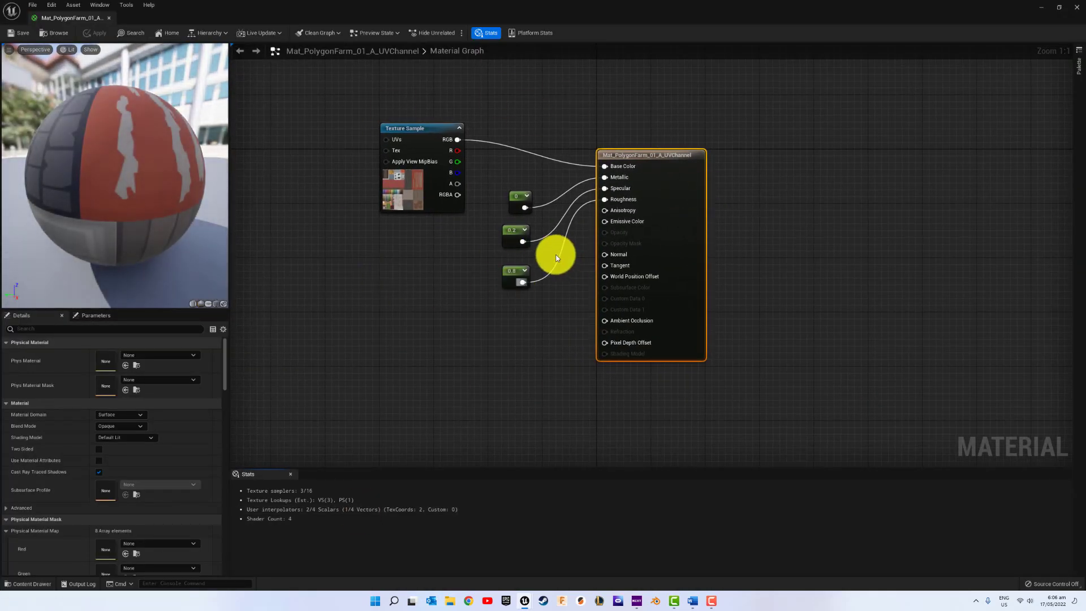
pyautogui.click(424, 128)
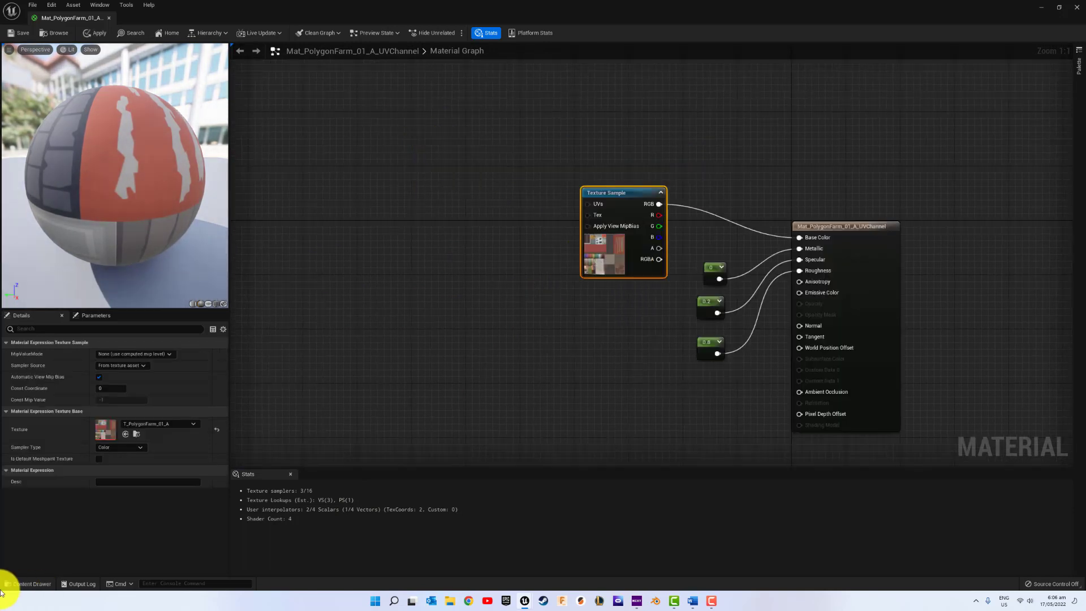
pyautogui.click(22, 584)
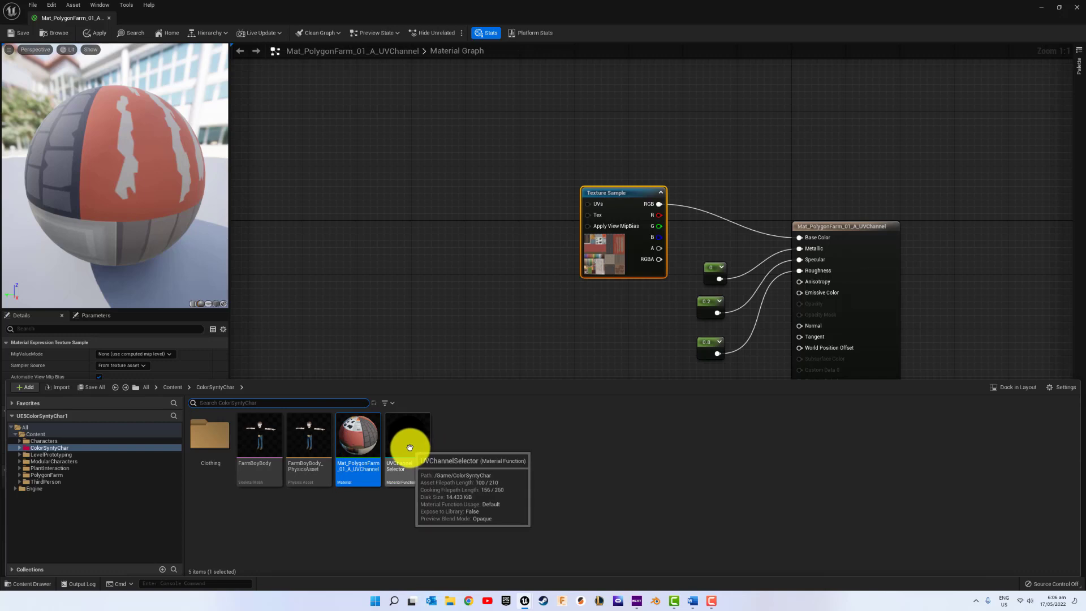
pyautogui.moveTo(411, 446); pyautogui.dragTo(427, 176)
pyautogui.moveTo(486, 190); pyautogui.dragTo(588, 203)
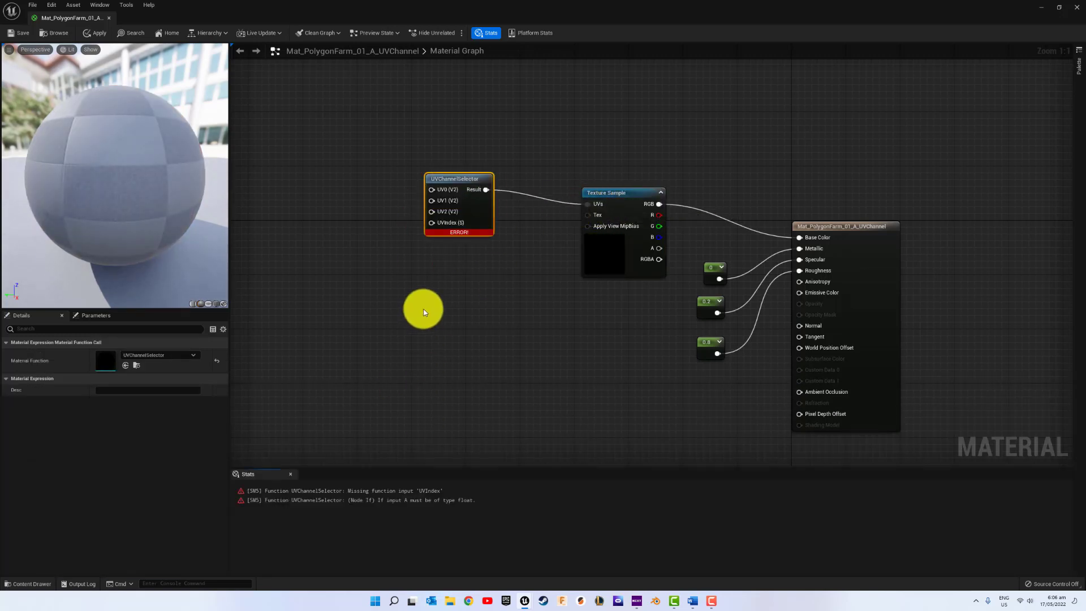
pyautogui.moveTo(422, 308); pyautogui.dragTo(544, 358, button='right')
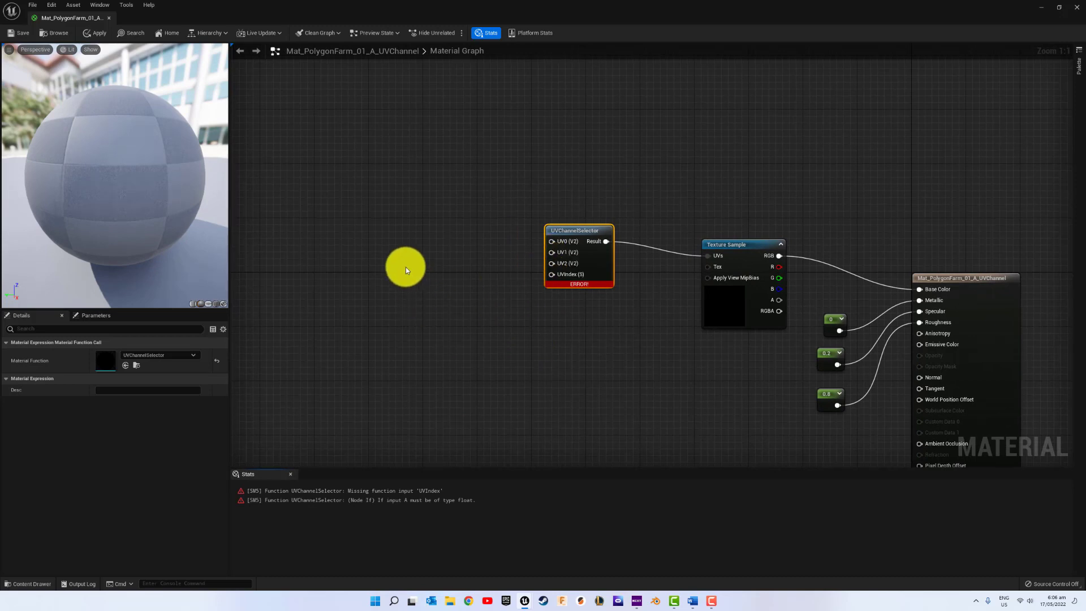
# - Place three stacked TexCoord nodes with Coordinate Index 0, 1 and 2
pyautogui.click(365, 224)
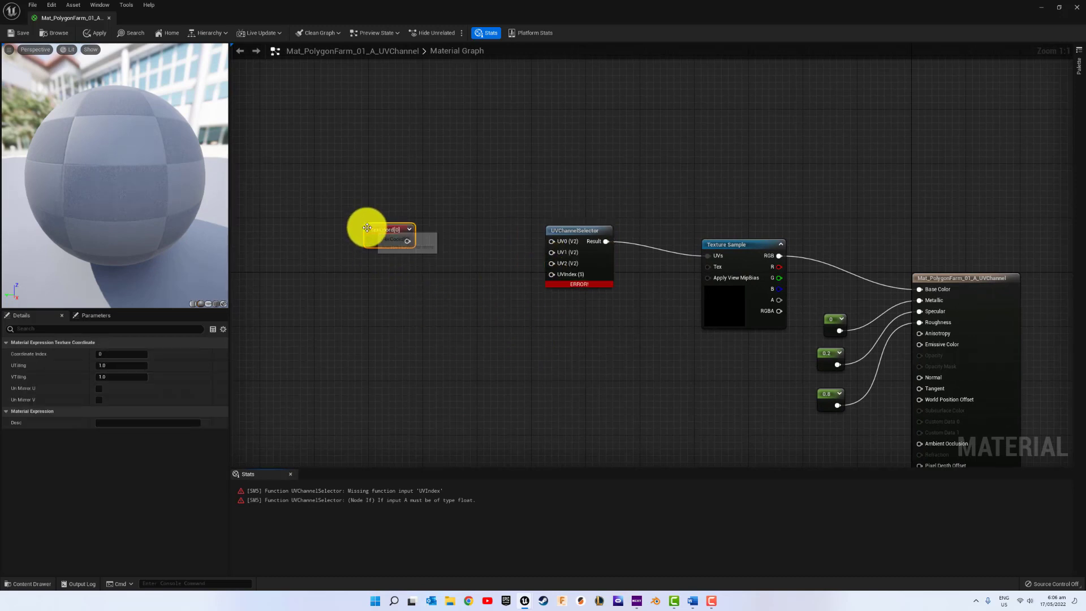
pyautogui.click(372, 264)
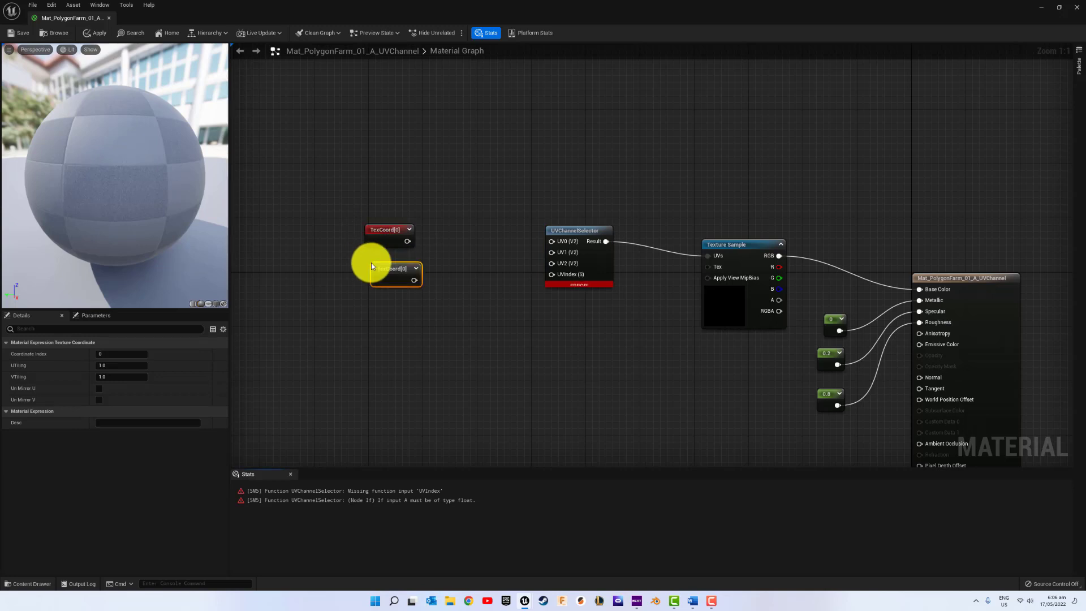
pyautogui.click(378, 303)
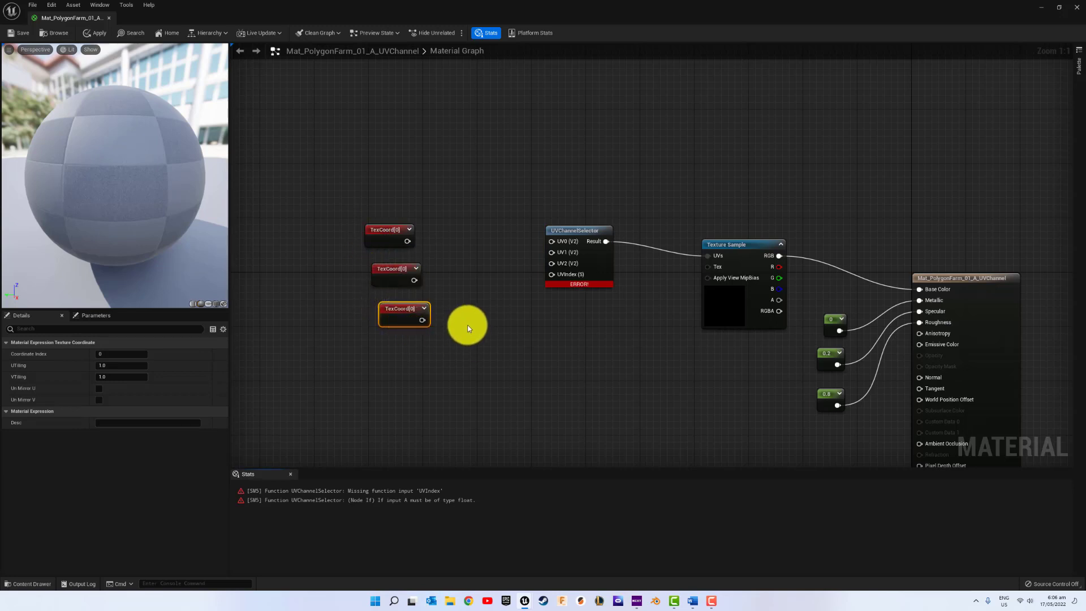
pyautogui.moveTo(466, 323); pyautogui.dragTo(465, 337, button='right')
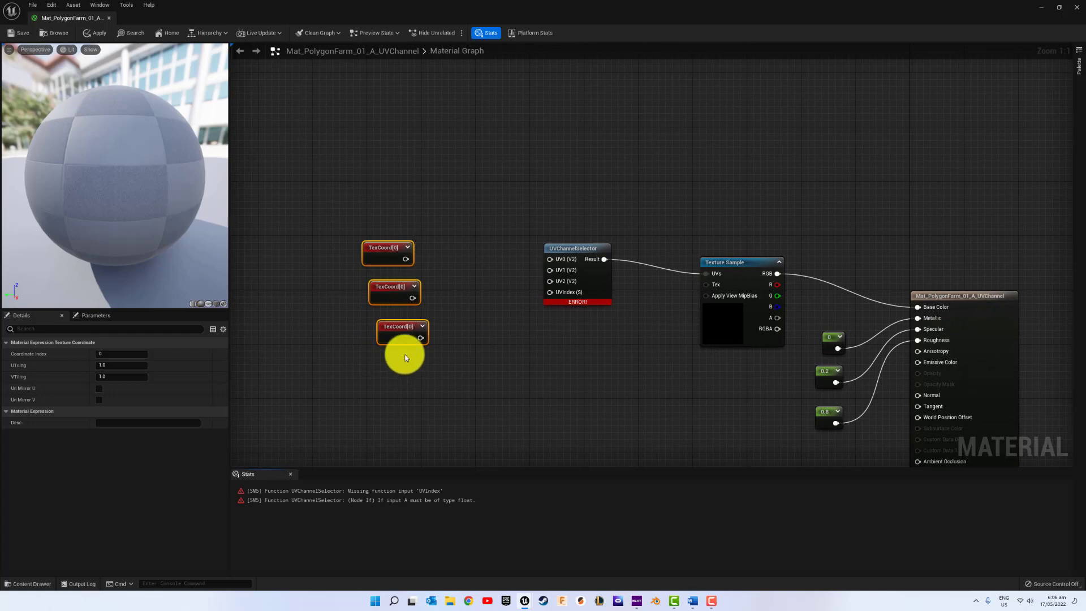
pyautogui.click(364, 236)
pyautogui.moveTo(383, 247); pyautogui.dragTo(412, 229)
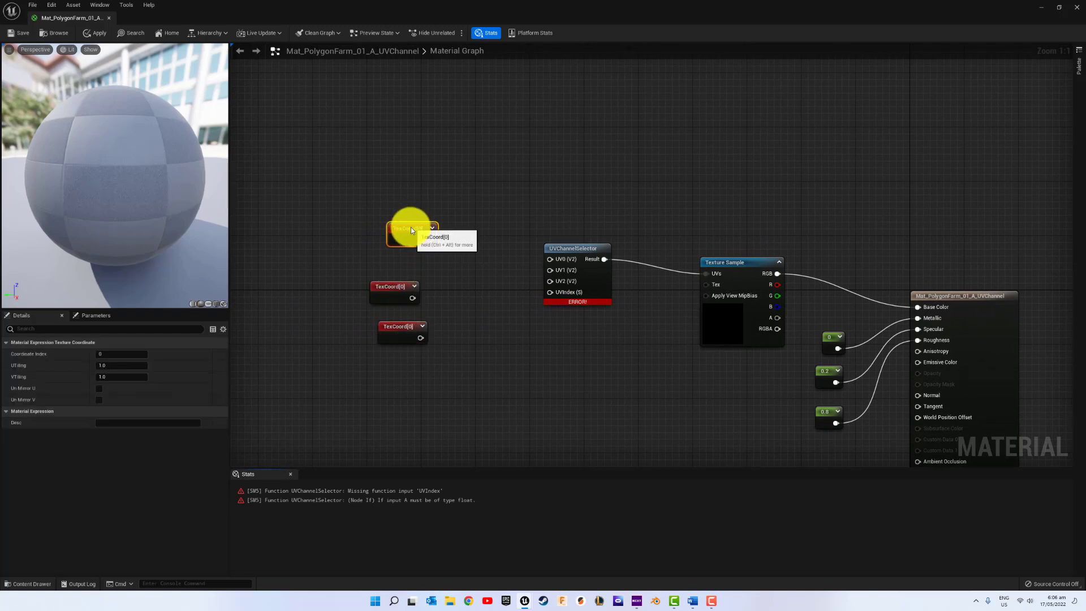
pyautogui.moveTo(405, 332); pyautogui.dragTo(415, 289)
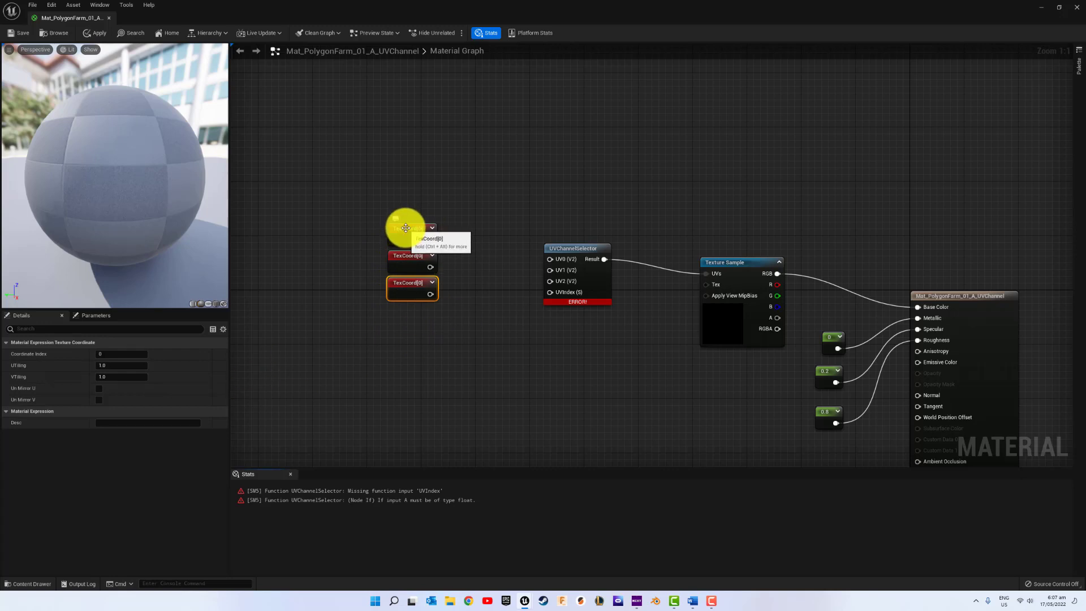
pyautogui.click(409, 262)
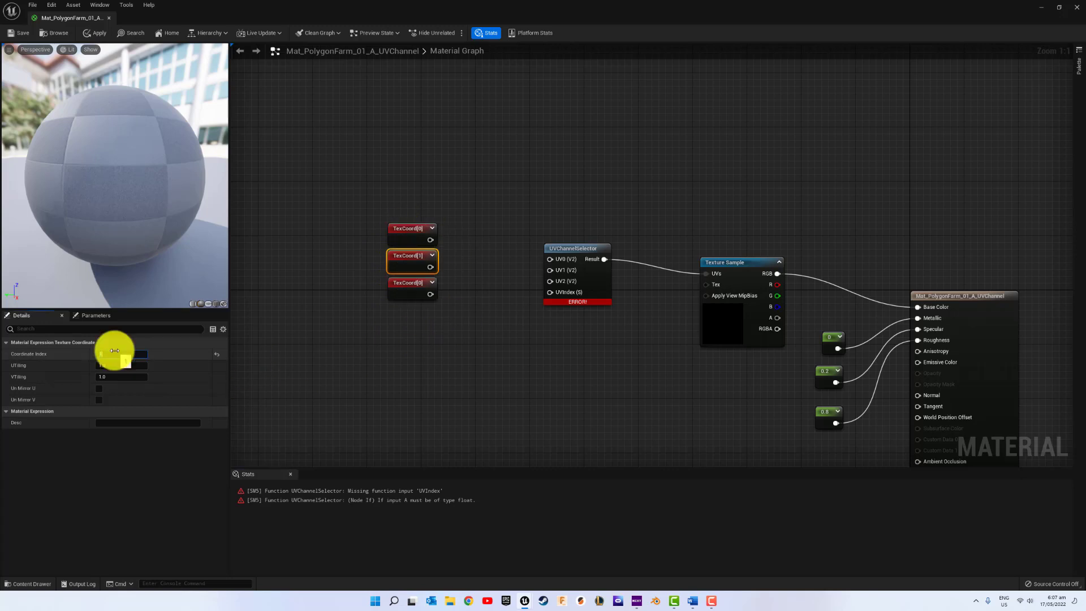
pyautogui.click(413, 287)
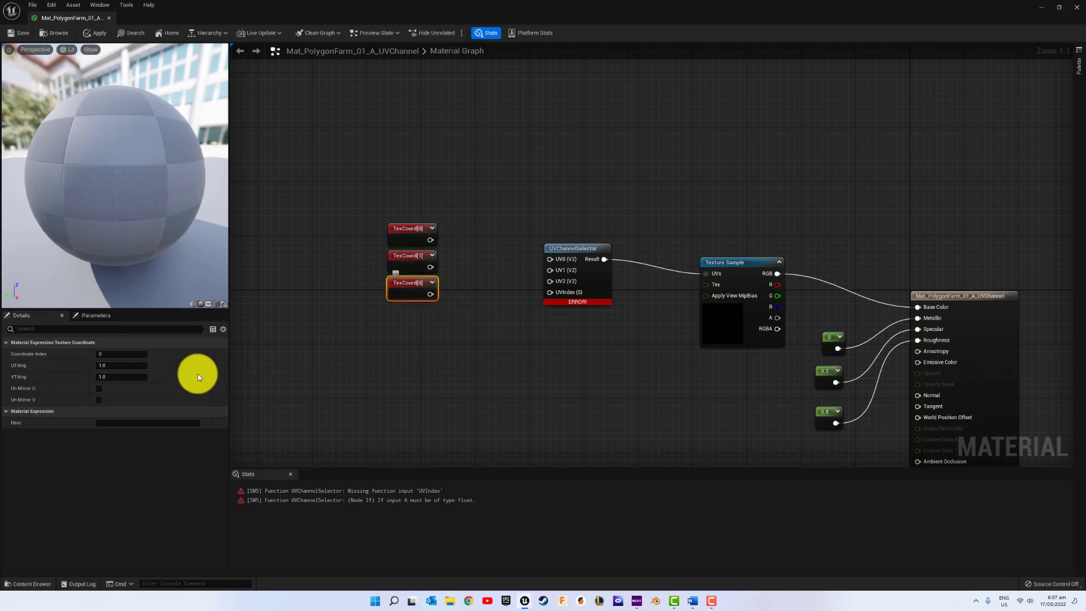
pyautogui.click(110, 356)
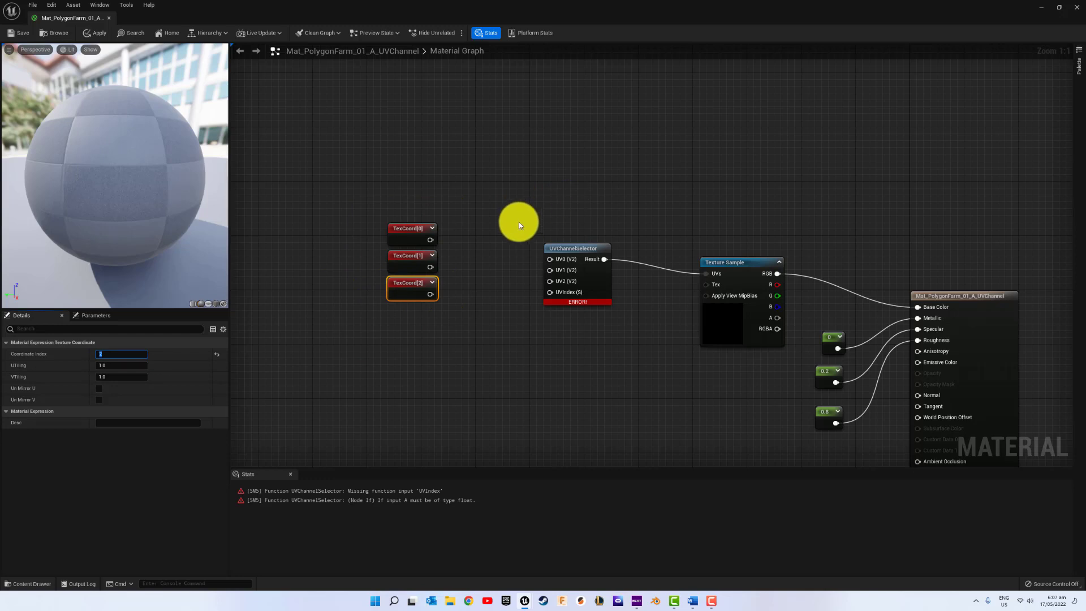
# - Wire TexCoord[0], [1] and [2] into the selector's UV0, UV1 and UV2 inputs
pyautogui.moveTo(519, 224); pyautogui.dragTo(470, 213, button='right')
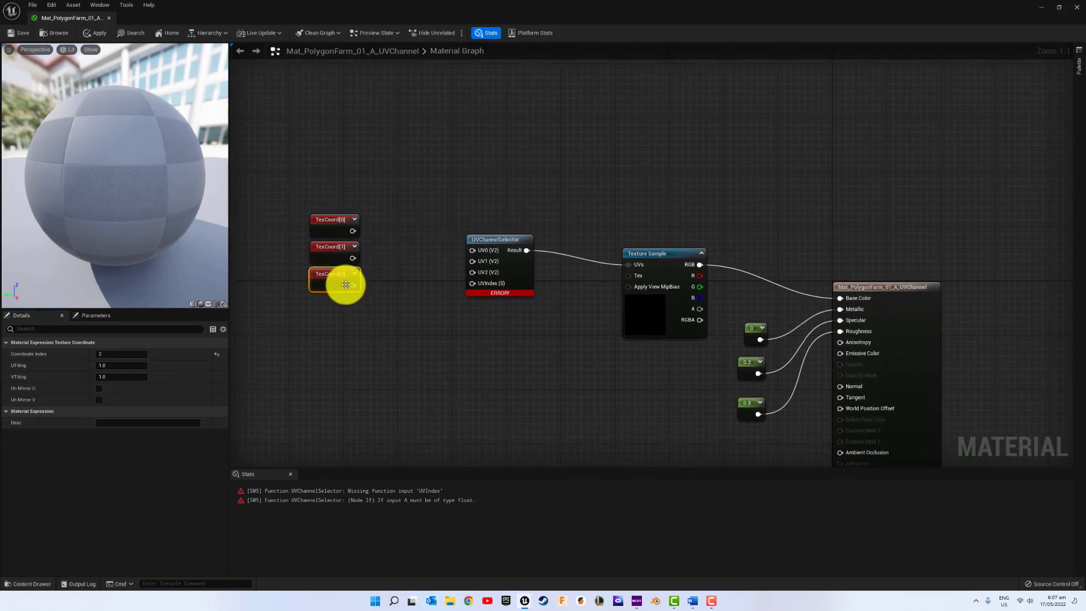
pyautogui.moveTo(345, 285); pyautogui.dragTo(347, 225, button='right')
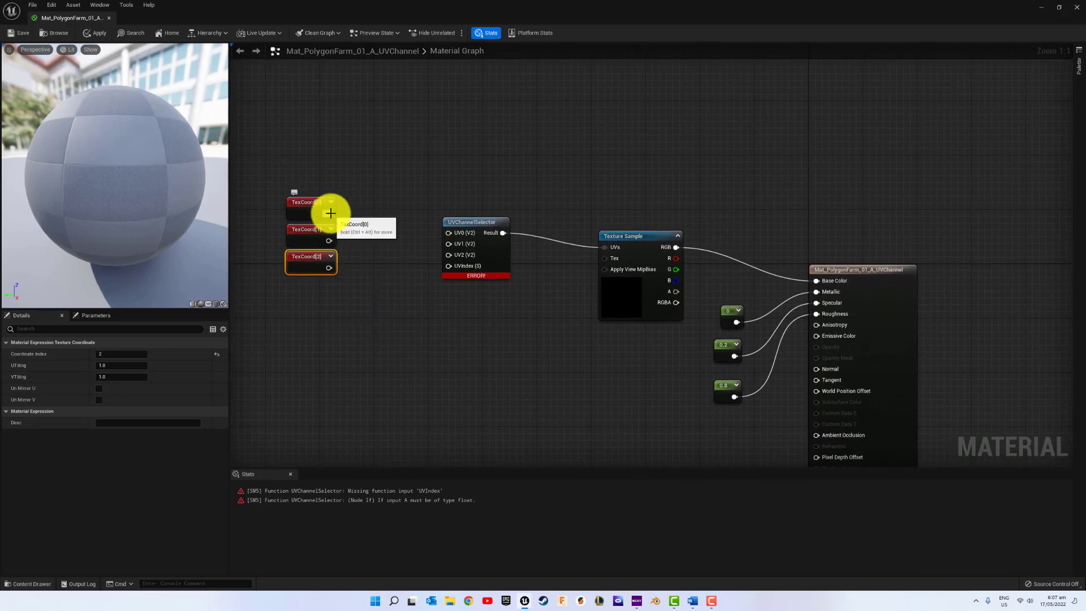
pyautogui.moveTo(328, 214); pyautogui.dragTo(447, 232)
pyautogui.moveTo(329, 241); pyautogui.dragTo(444, 243)
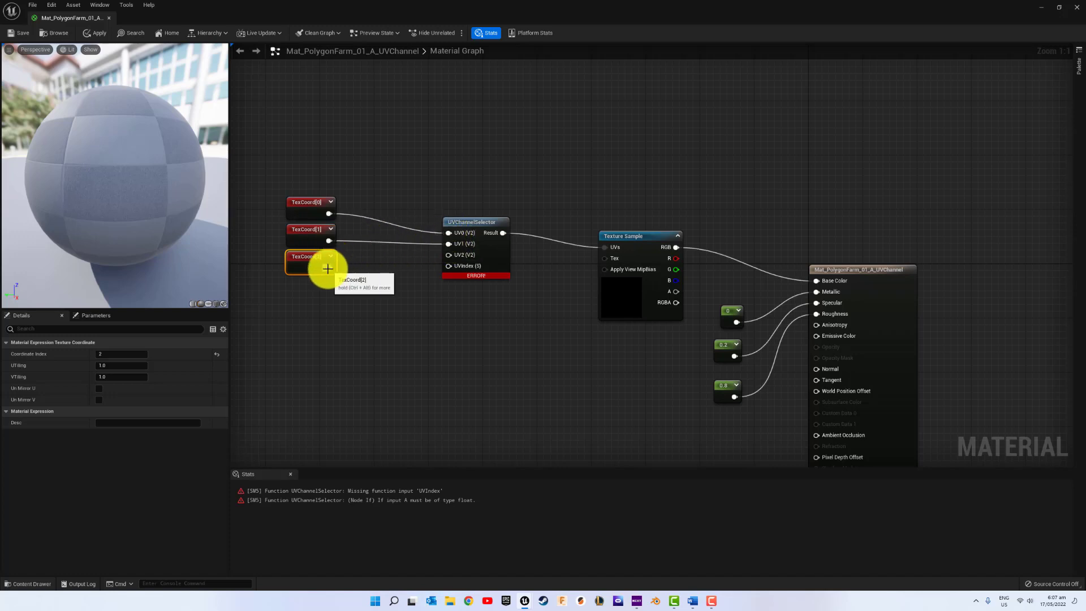
pyautogui.moveTo(329, 268); pyautogui.dragTo(449, 254)
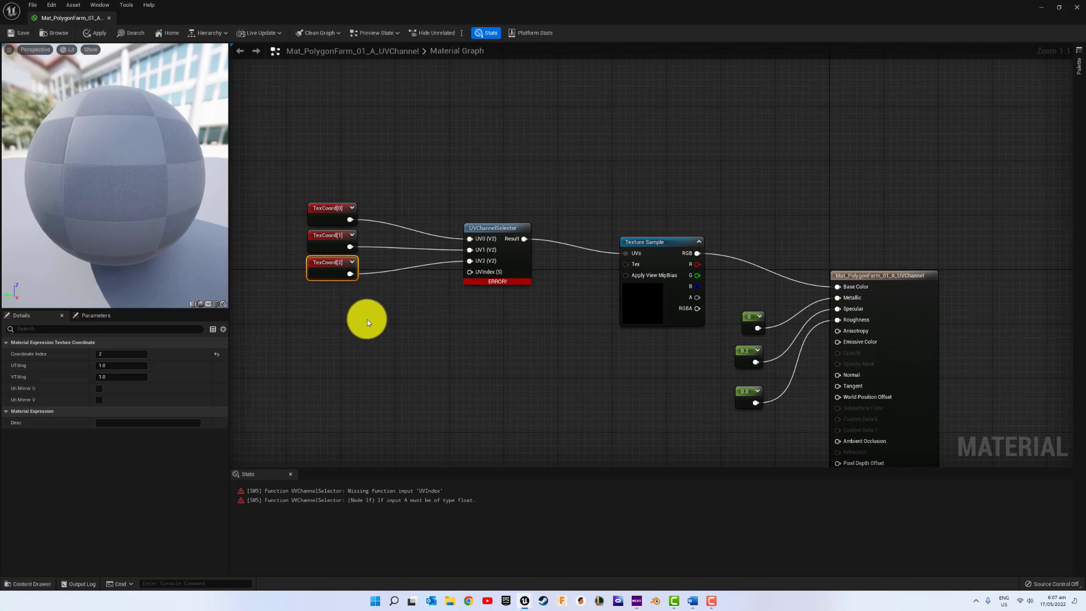
# - Promote the selector's UVIndex pin to a UVIndex parameter, place it below TexCoord[2], and save
pyautogui.rightClick(470, 273)
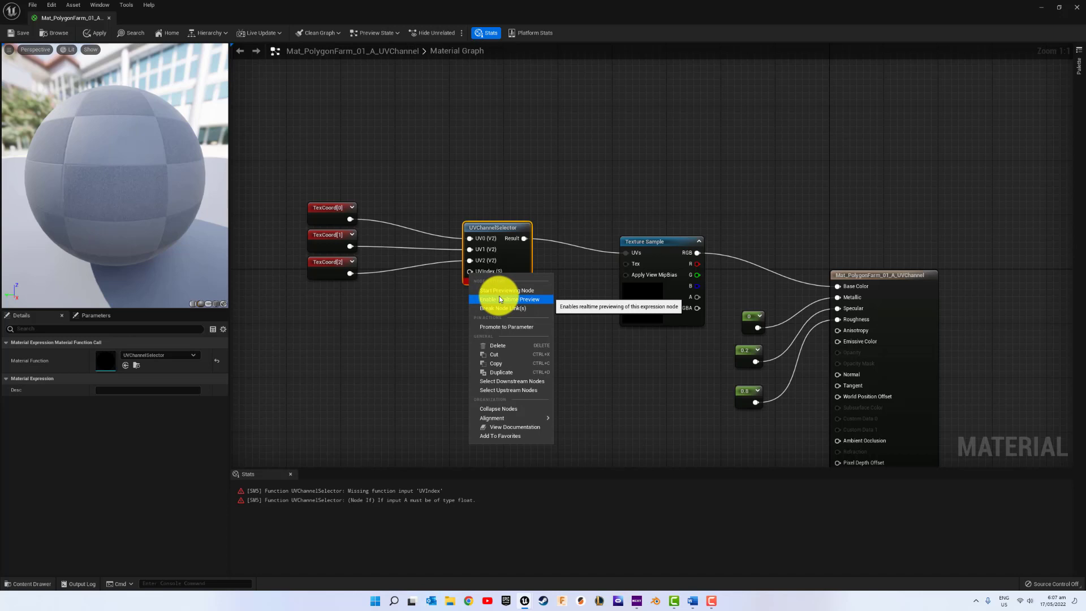
pyautogui.click(498, 328)
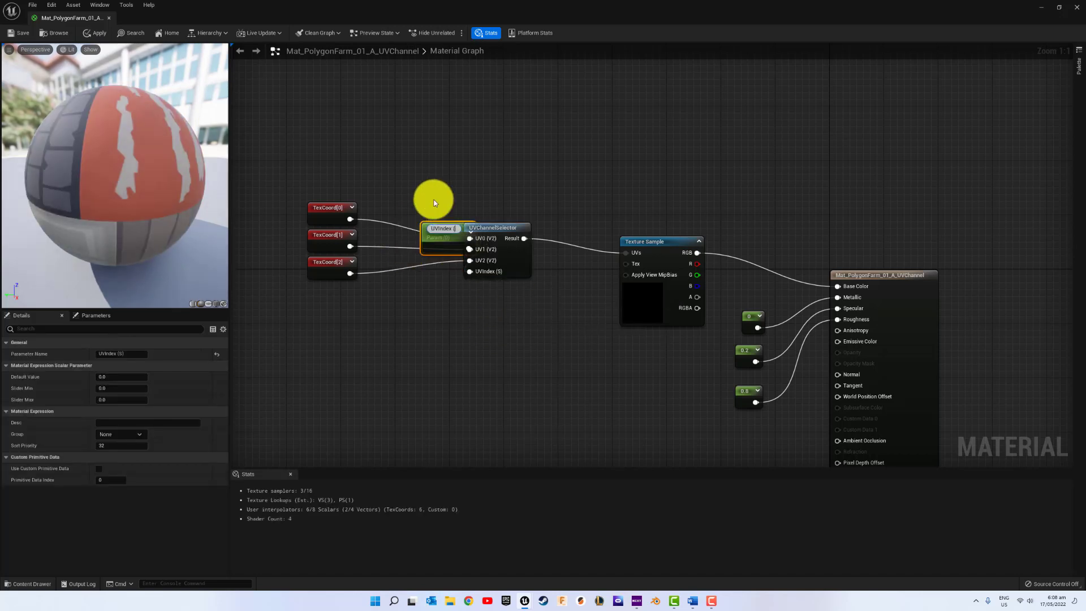
pyautogui.press('Return')
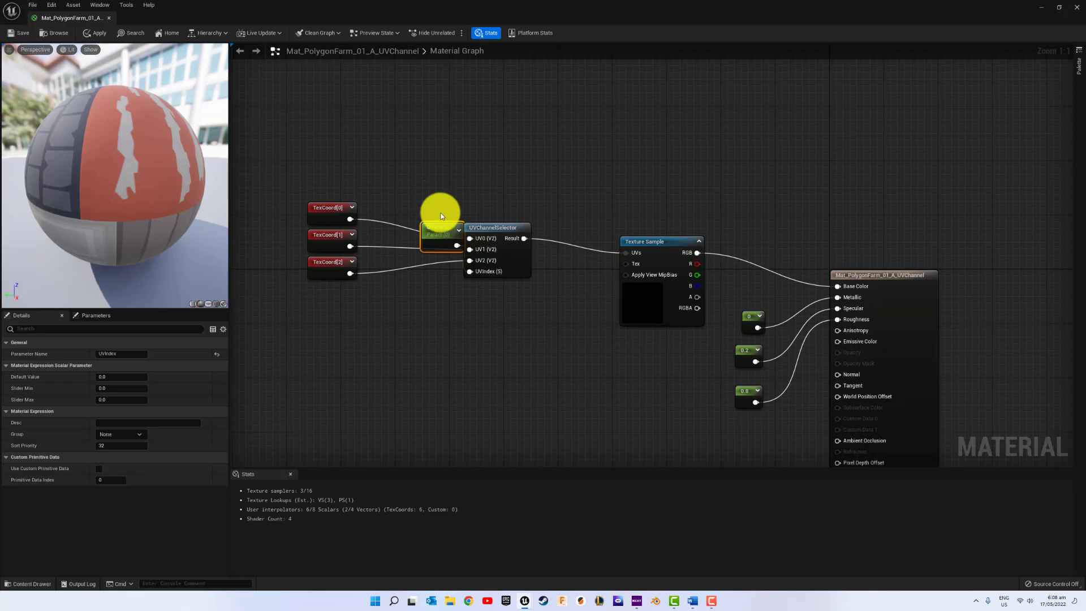
pyautogui.moveTo(436, 226); pyautogui.dragTo(331, 293)
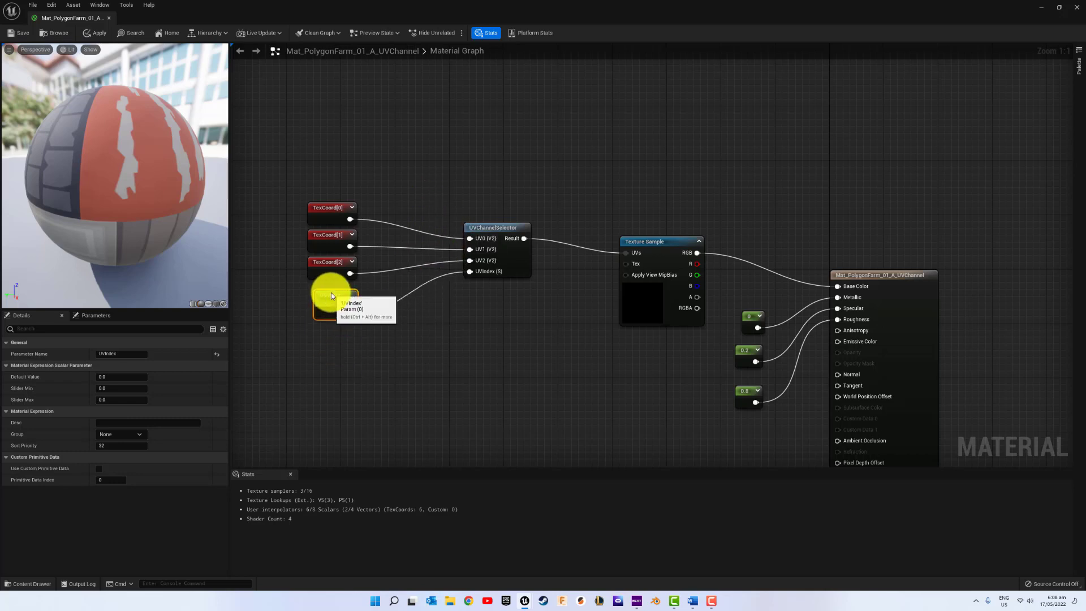
pyautogui.click(20, 31)
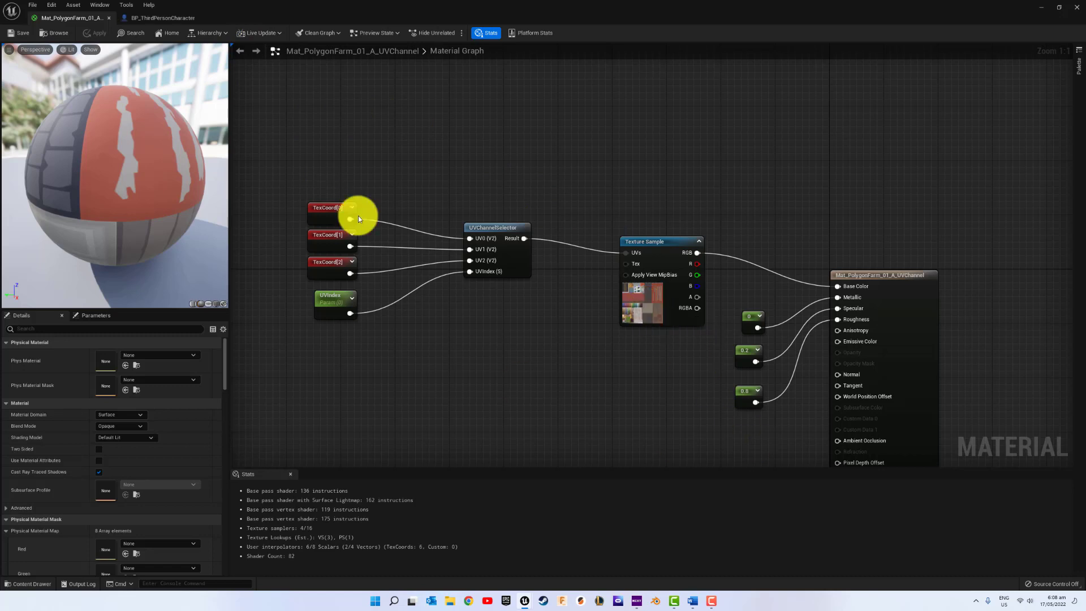
# - In BP_ThirdPersonCharacter, make Mat_PolygonFarm_01_A_UVChannel the dynamic instance's Parent and compile
pyautogui.click(159, 14)
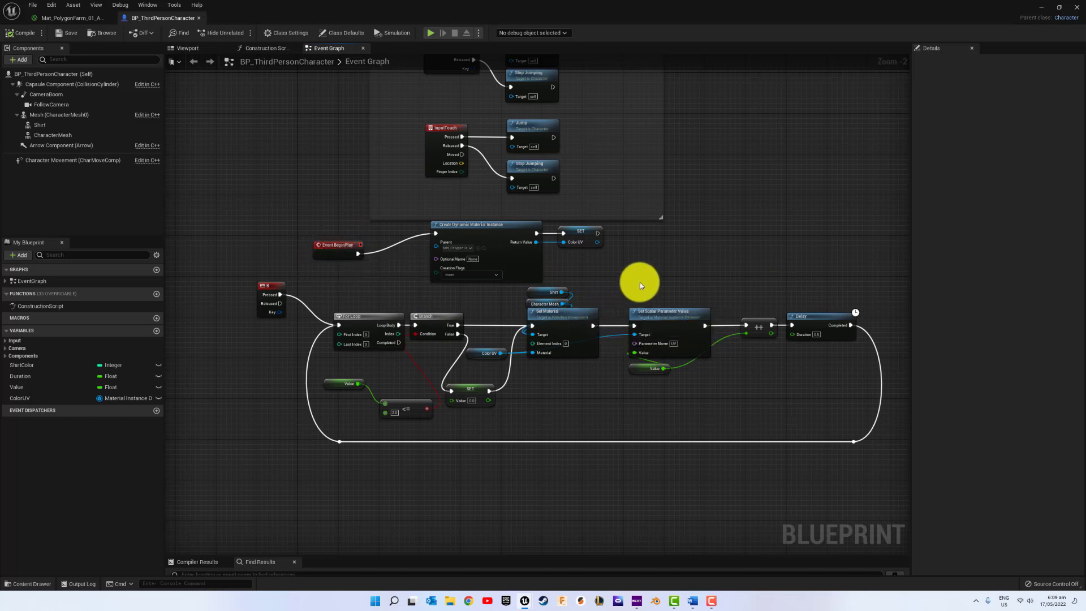
pyautogui.hotkey('ctrl', 'space')
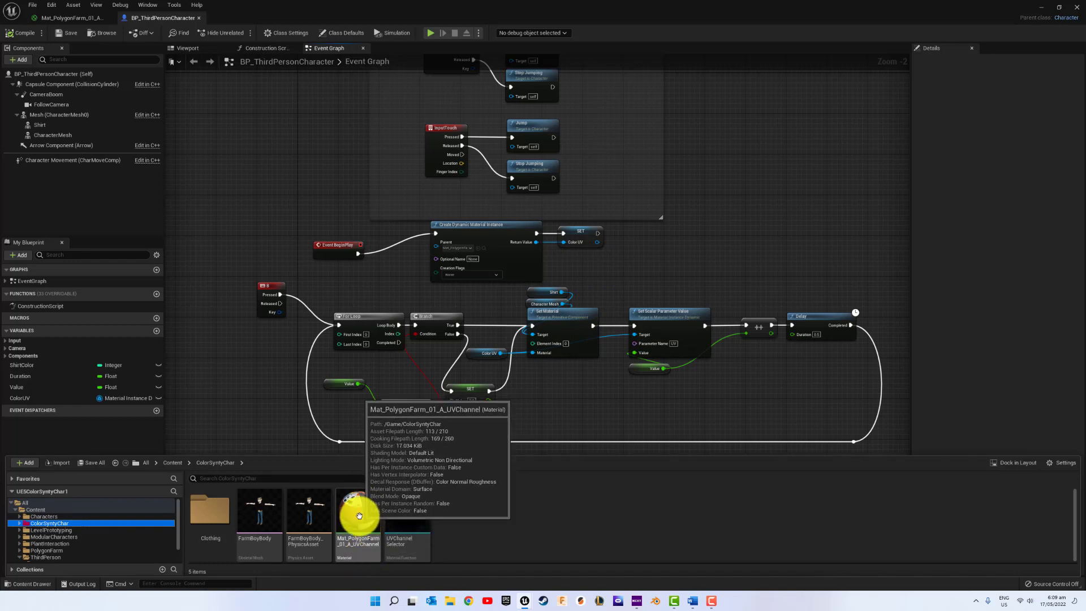
pyautogui.moveTo(359, 516); pyautogui.dragTo(453, 246)
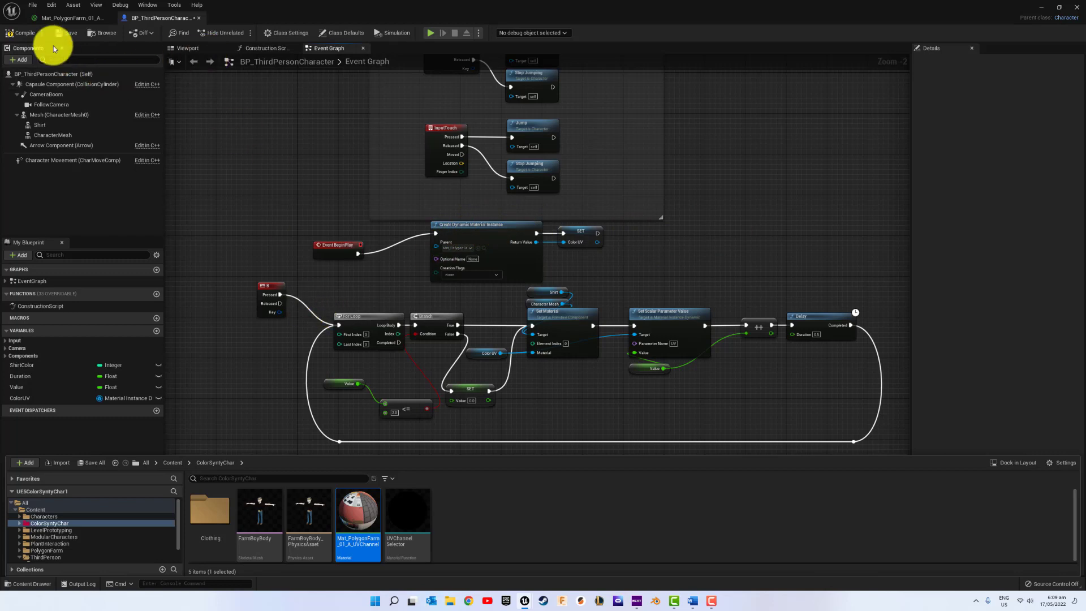
pyautogui.click(22, 33)
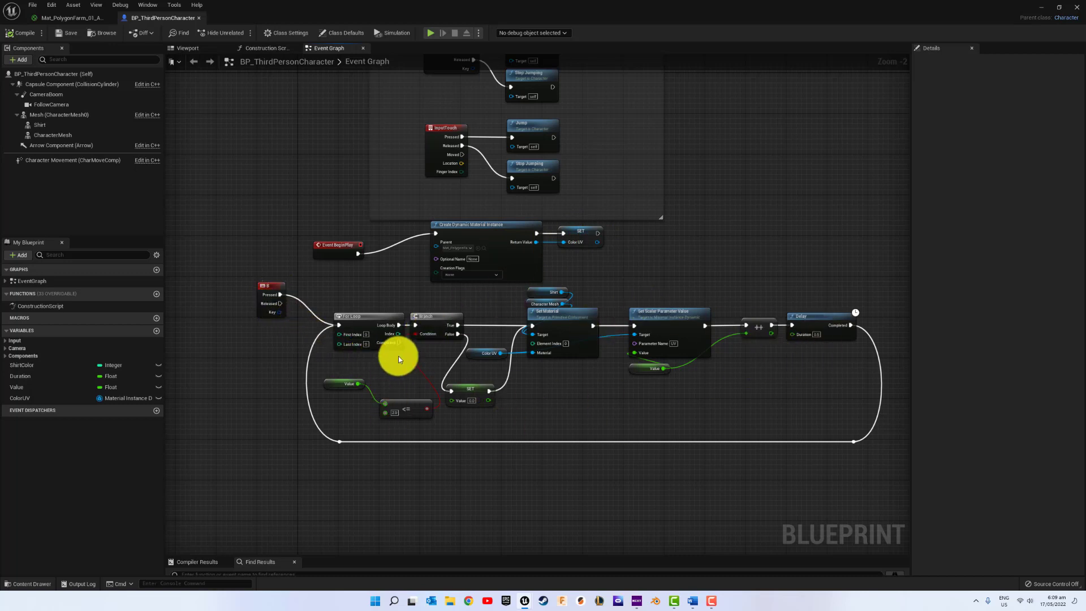
pyautogui.click(335, 387)
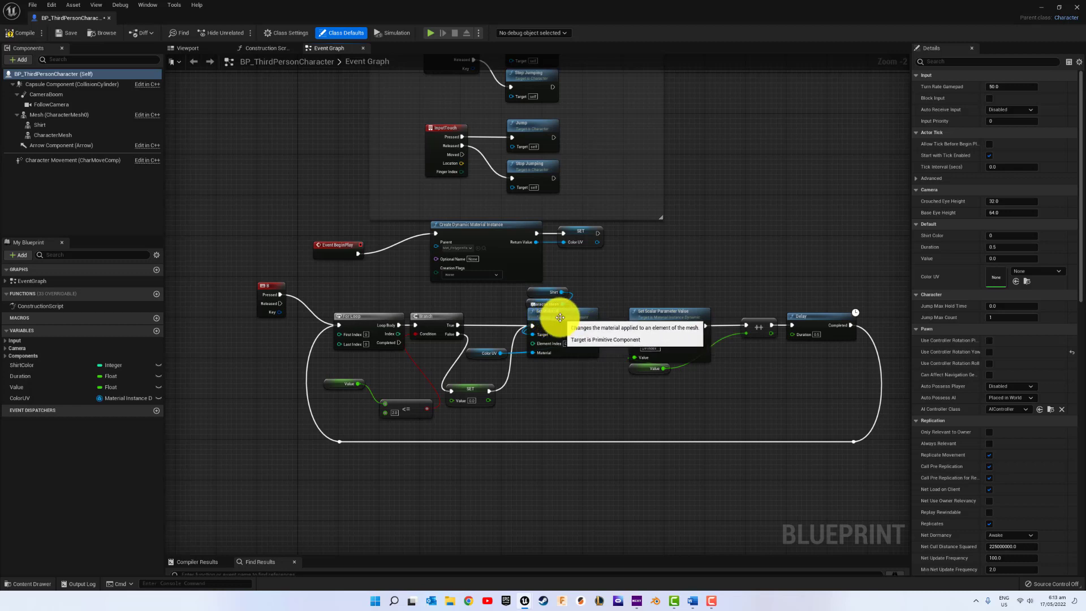
pyautogui.click(21, 33)
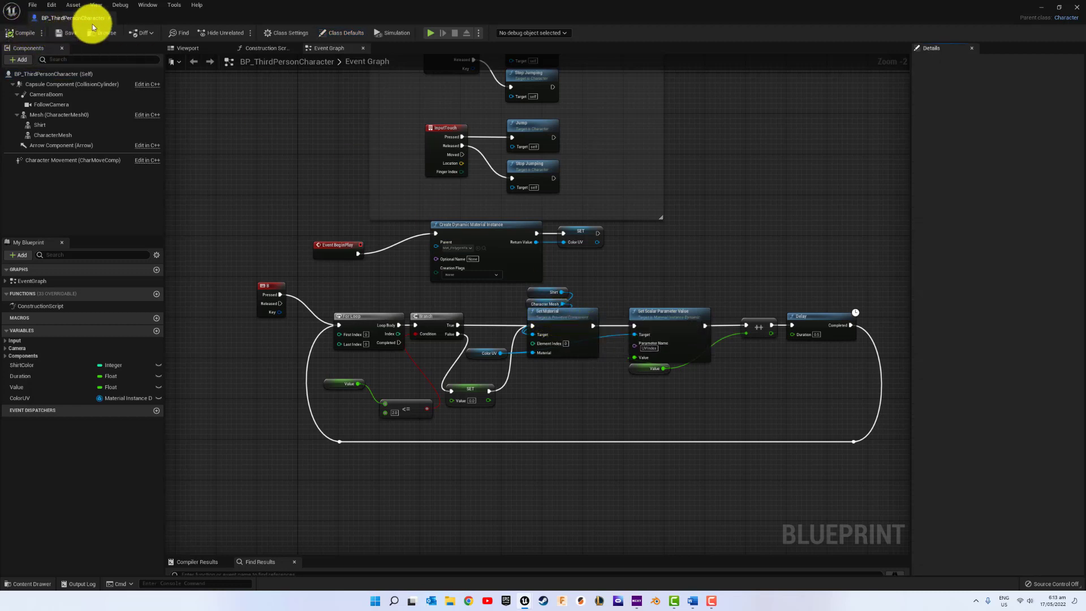
# - Close the blueprint and play ThirdPersonMap, moving the character as the shirt shifts from purple to pink
pyautogui.click(109, 17)
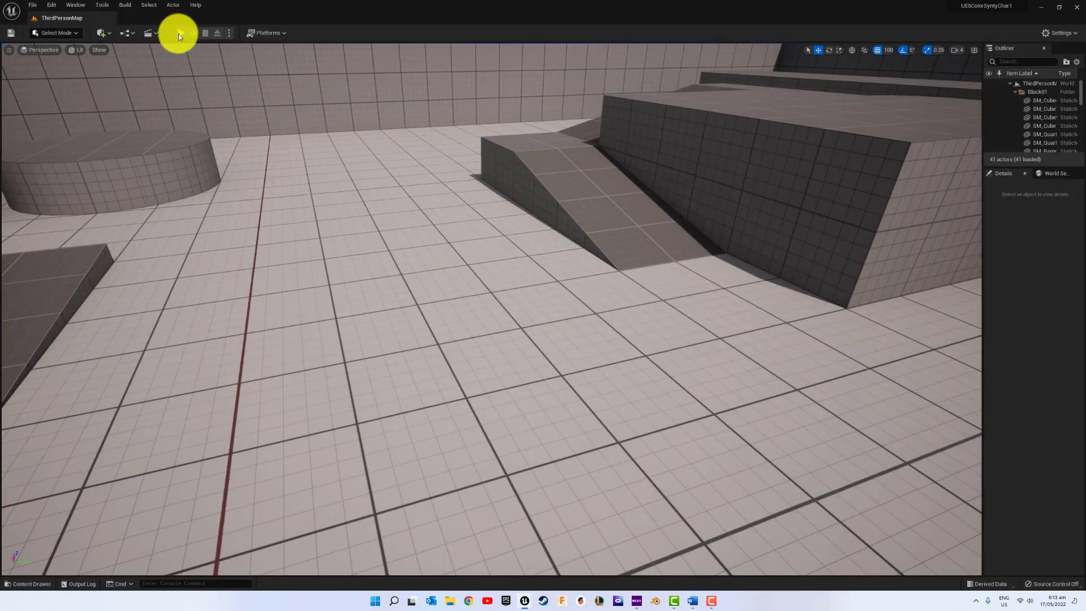
pyautogui.click(178, 32)
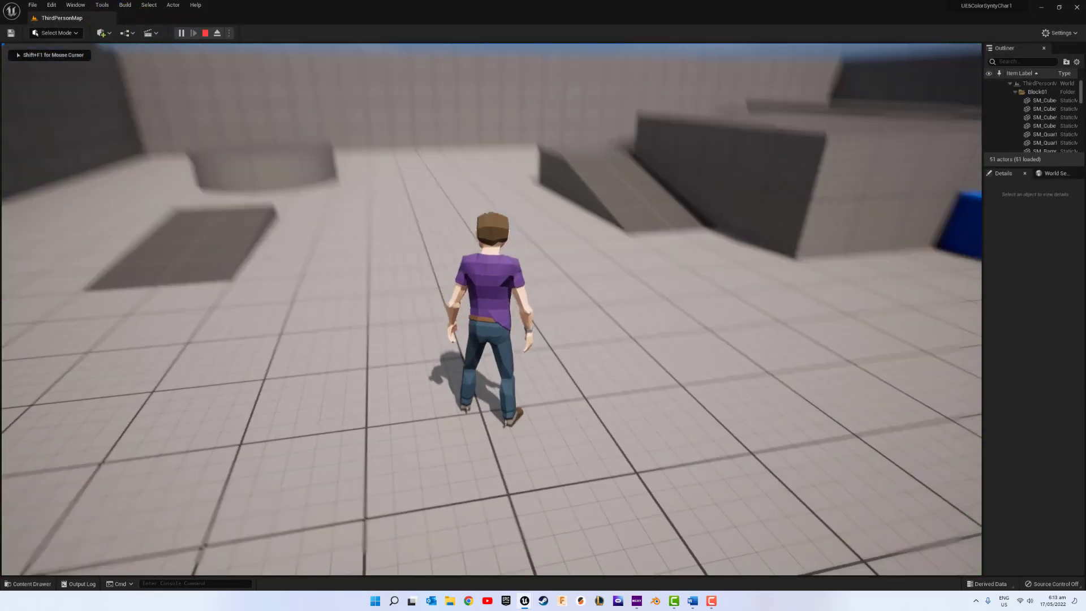
pyautogui.press('w')
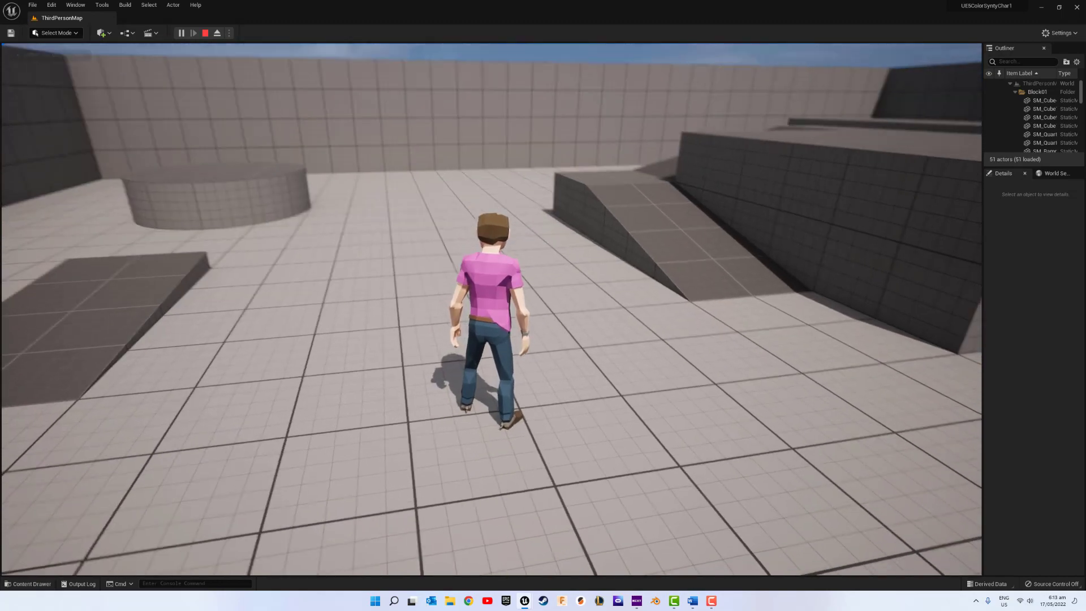
pyautogui.press('w')
pyautogui.press('w')
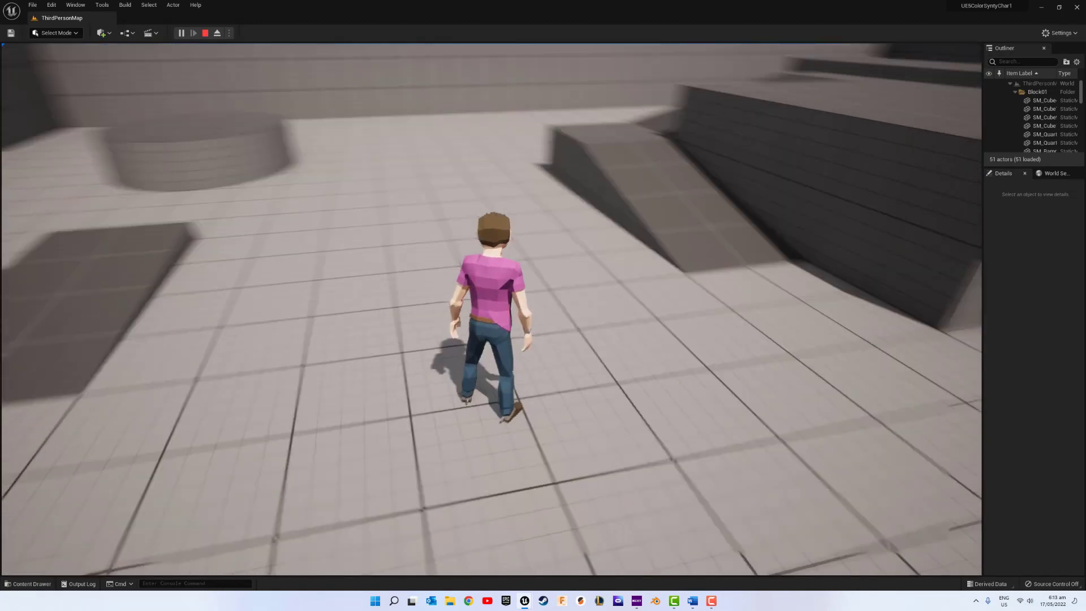